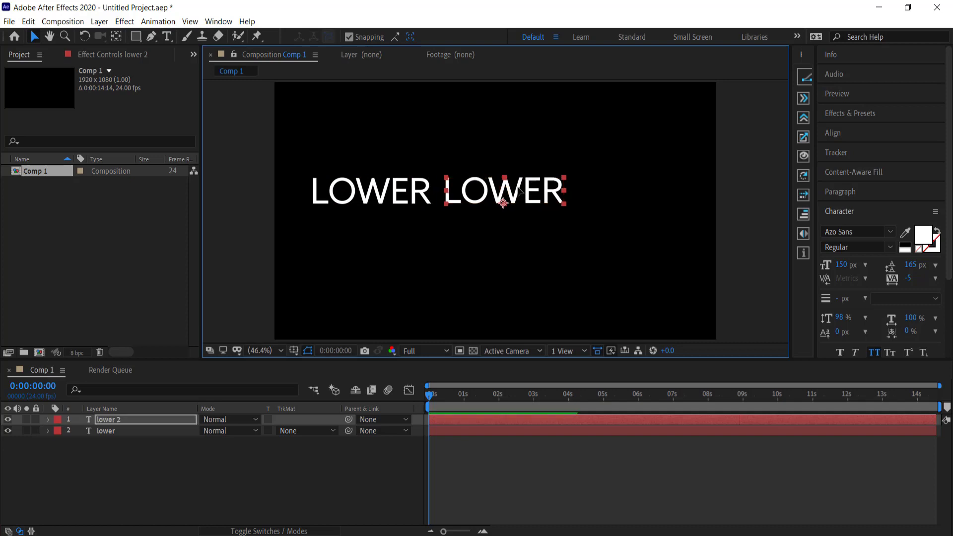
Replace the text of the duplicated LOWER layer with "thirds".
{"action": "type", "text": "thirds"}
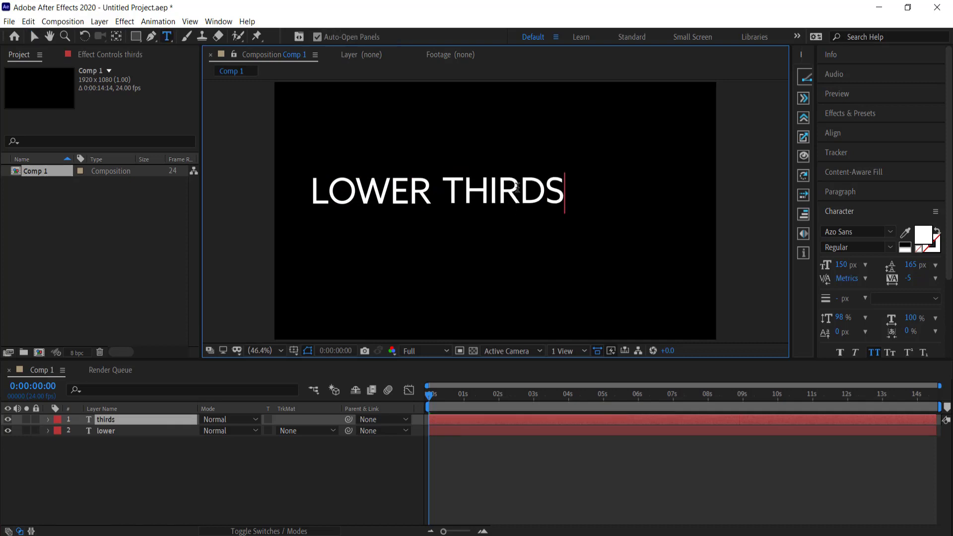
{"action": "left_click", "coordinate": [144, 464]}
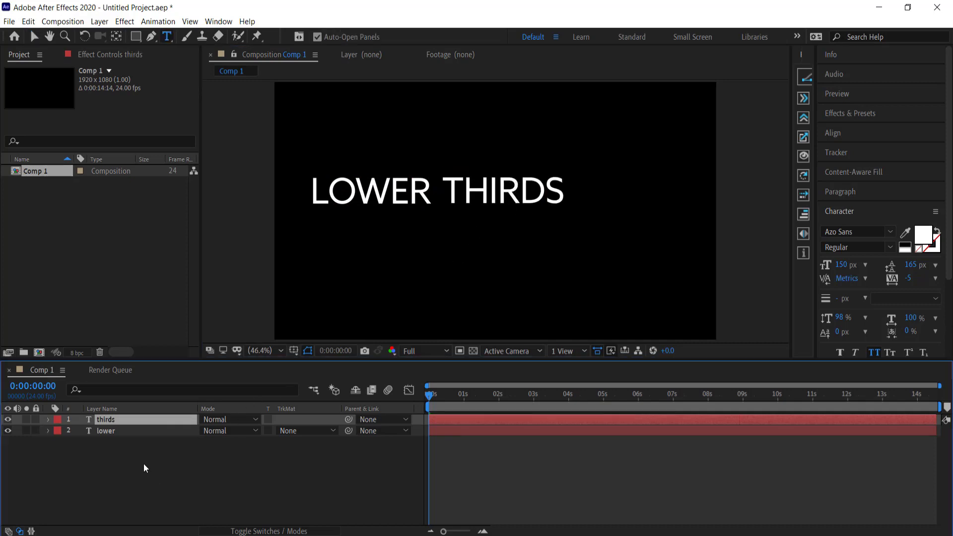
Duplicate the thirds layer, place the copy on a second line below, and change its text to "example".
{"action": "left_click", "coordinate": [113, 422]}
{"action": "key", "text": "ctrl+d"}
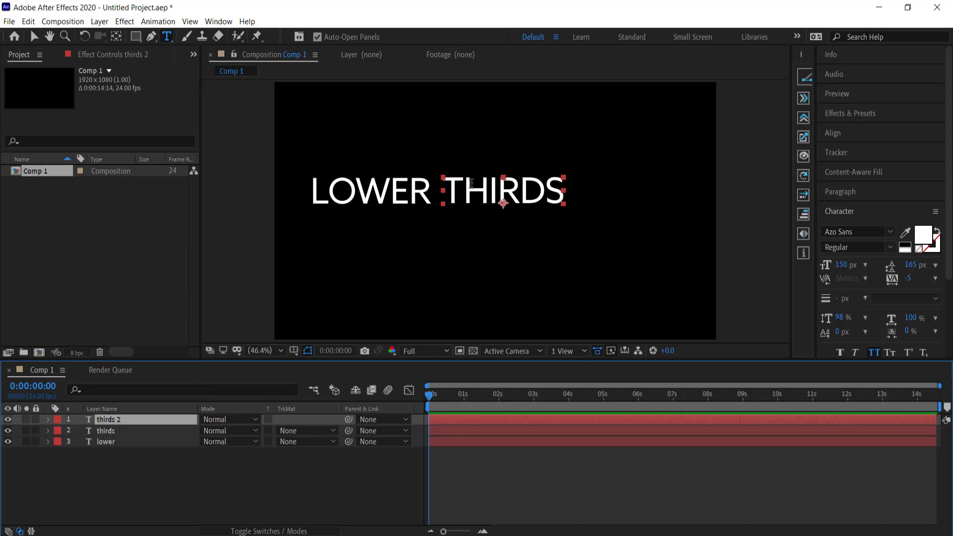
{"action": "key", "text": "v"}
{"action": "left_click_drag", "start_coordinate": [494, 195], "coordinate": [451, 237]}
{"action": "double_click", "coordinate": [450, 237]}
{"action": "type", "text": "exampl"}
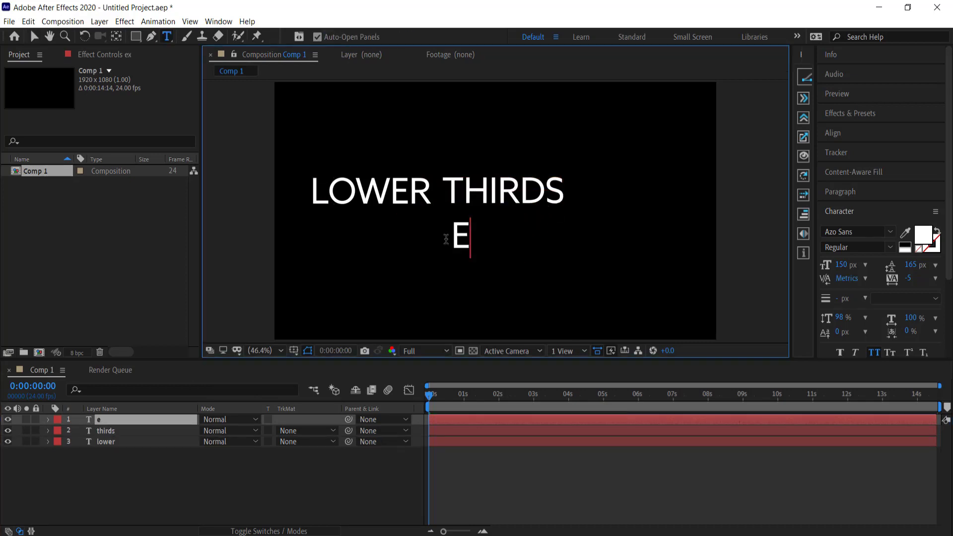
{"action": "type", "text": "e"}
Set the font style of the whole EXAMPLE text to Black.
{"action": "key", "text": "ctrl+a"}
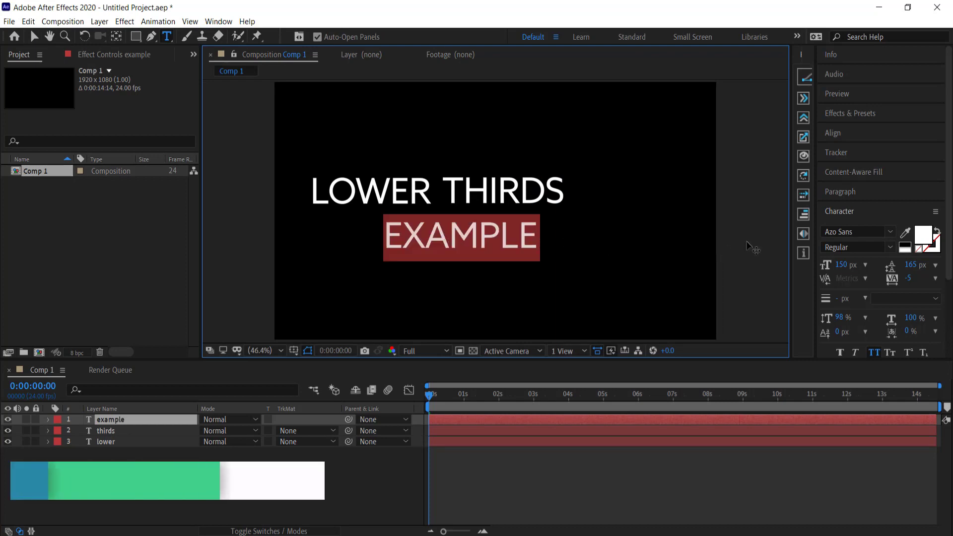
{"action": "left_click", "coordinate": [889, 247]}
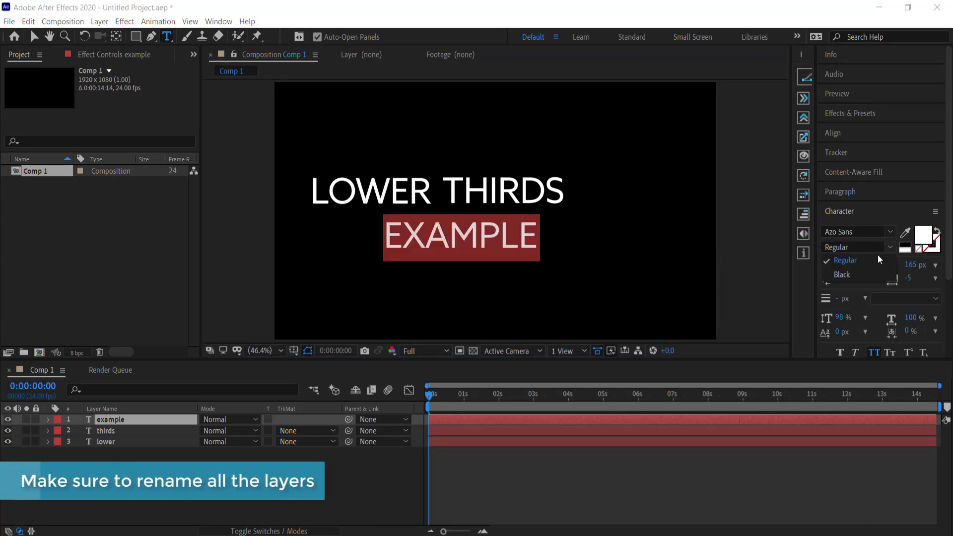
{"action": "left_click", "coordinate": [849, 274]}
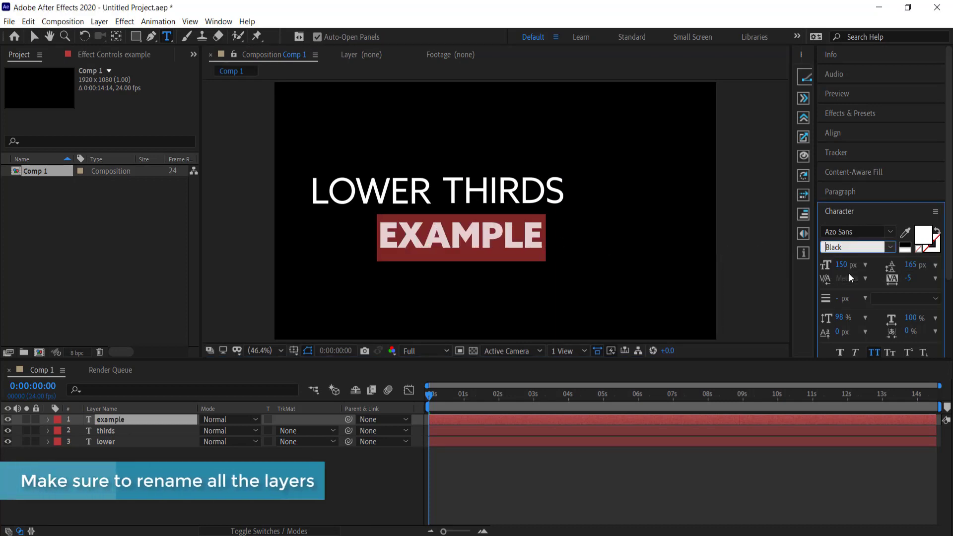
Select the lower, thirds and example text layers and align them to the composition's horizontal centre.
{"action": "left_click", "coordinate": [34, 37]}
{"action": "left_click", "coordinate": [384, 195]}
{"action": "left_click", "coordinate": [501, 191], "text": "shift"}
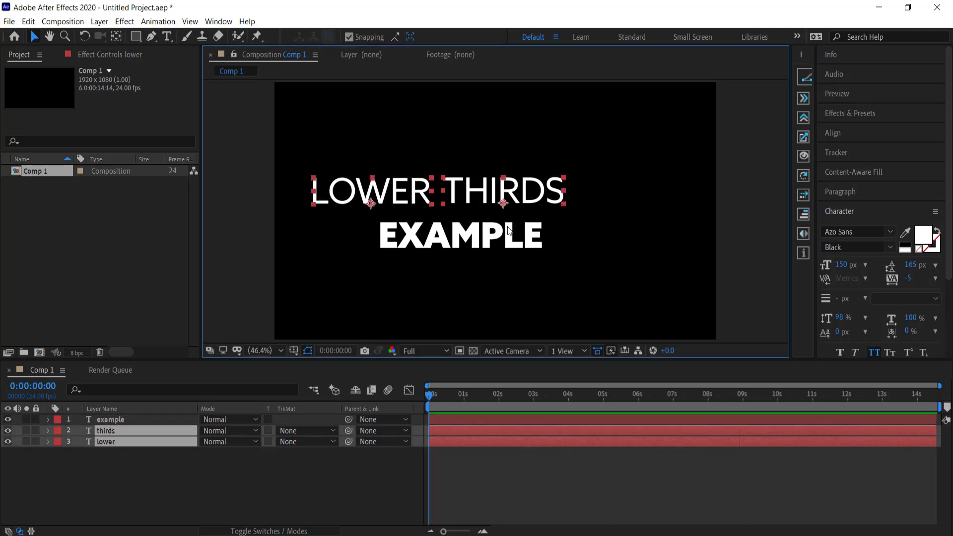
{"action": "left_click", "coordinate": [508, 229], "text": "shift"}
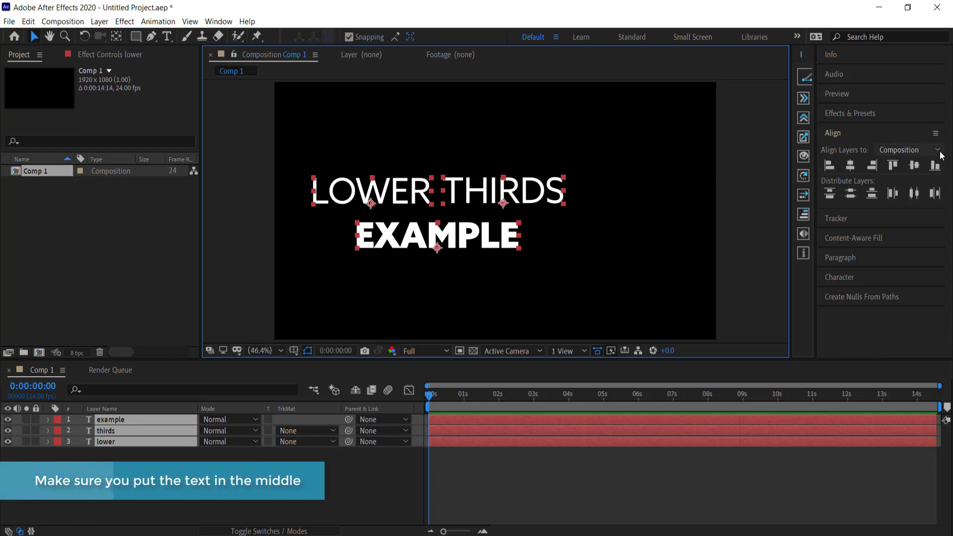
{"action": "left_click", "coordinate": [851, 166]}
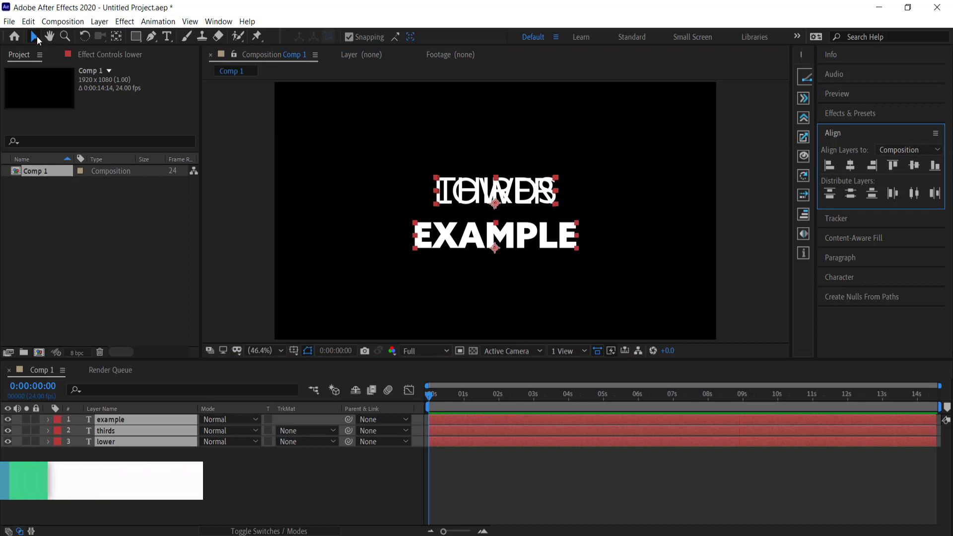
Separate the overlapping words horizontally so LOWER and THIRDS sit side by side above EXAMPLE with a small gap.
{"action": "left_click", "coordinate": [292, 114]}
{"action": "left_click", "coordinate": [458, 194]}
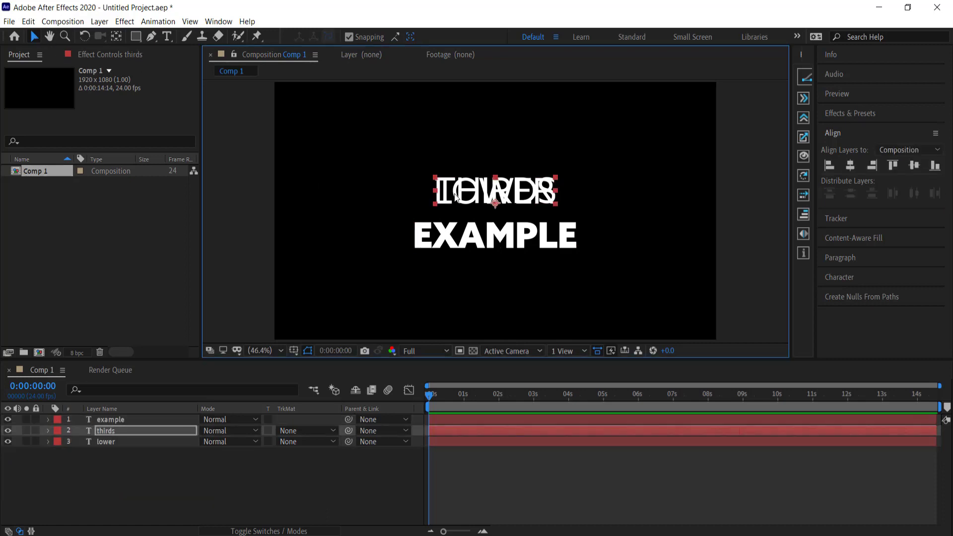
{"action": "left_click_drag", "start_coordinate": [528, 189], "coordinate": [606, 191]}
{"action": "left_click", "coordinate": [474, 192]}
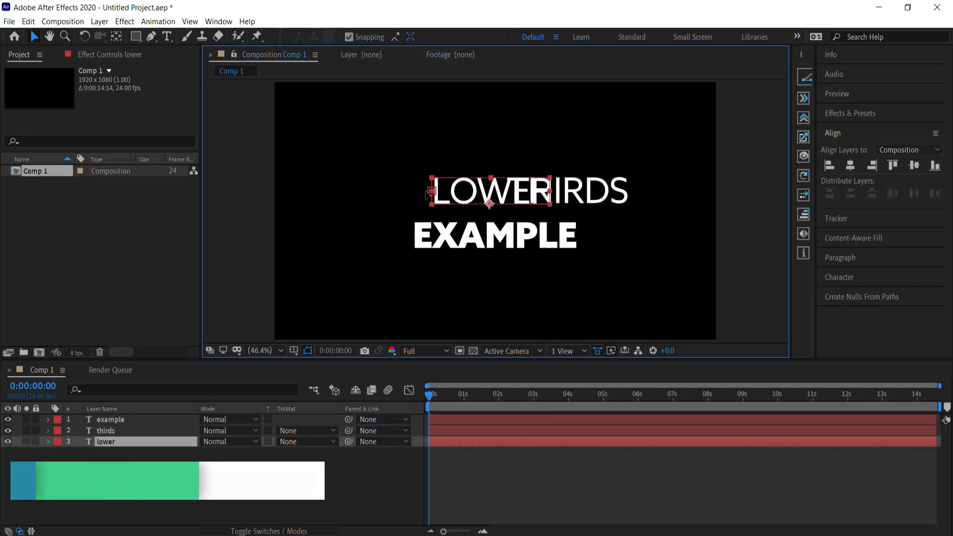
{"action": "left_click_drag", "start_coordinate": [455, 194], "coordinate": [386, 196]}
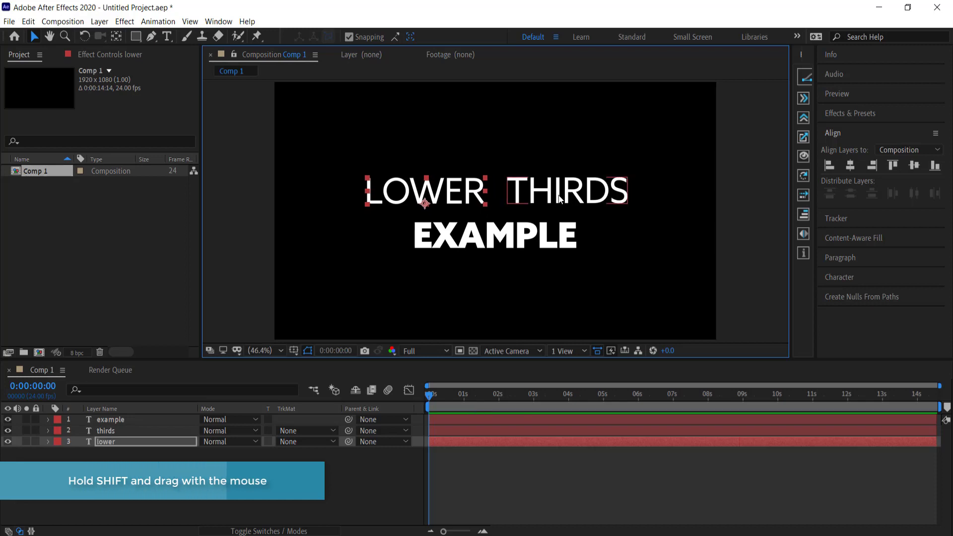
{"action": "left_click", "coordinate": [569, 198]}
{"action": "left_click_drag", "start_coordinate": [566, 194], "coordinate": [566, 194]}
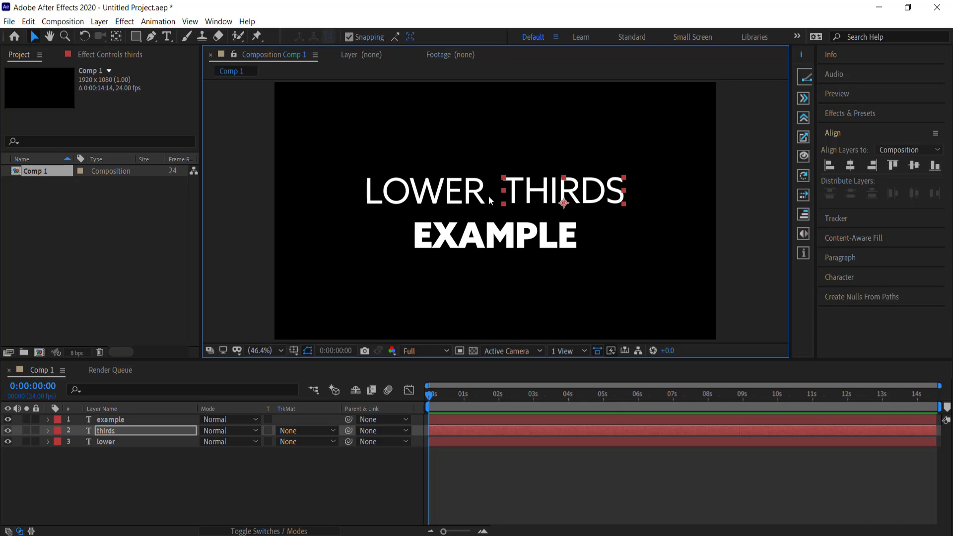
{"action": "scroll", "coordinate": [544, 237], "scroll_direction": "down", "scroll_amount": 2}
{"action": "scroll", "coordinate": [501, 204], "scroll_direction": "up", "scroll_amount": 2}
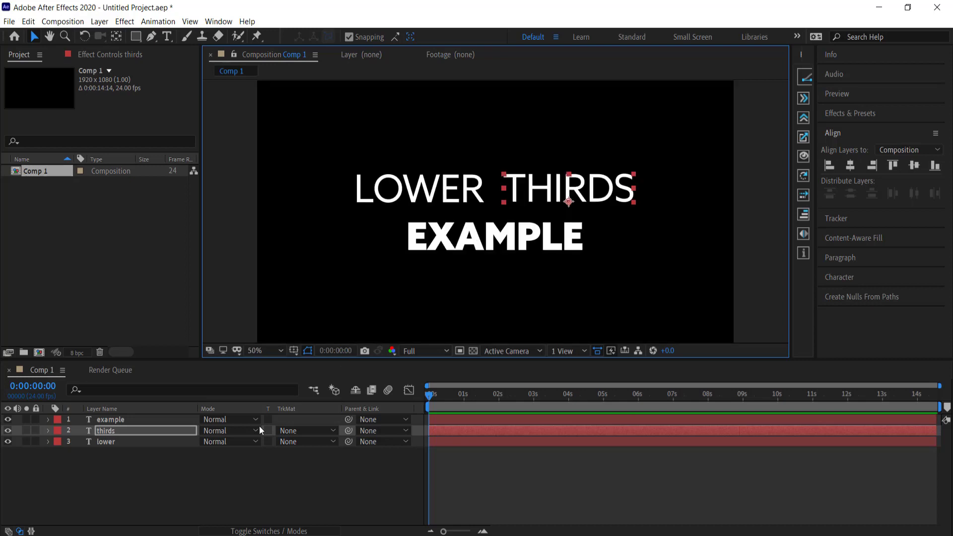
Deselect all layers and set the Rectangle tool's fill colour to blue 0074FF.
{"action": "left_click", "coordinate": [177, 483]}
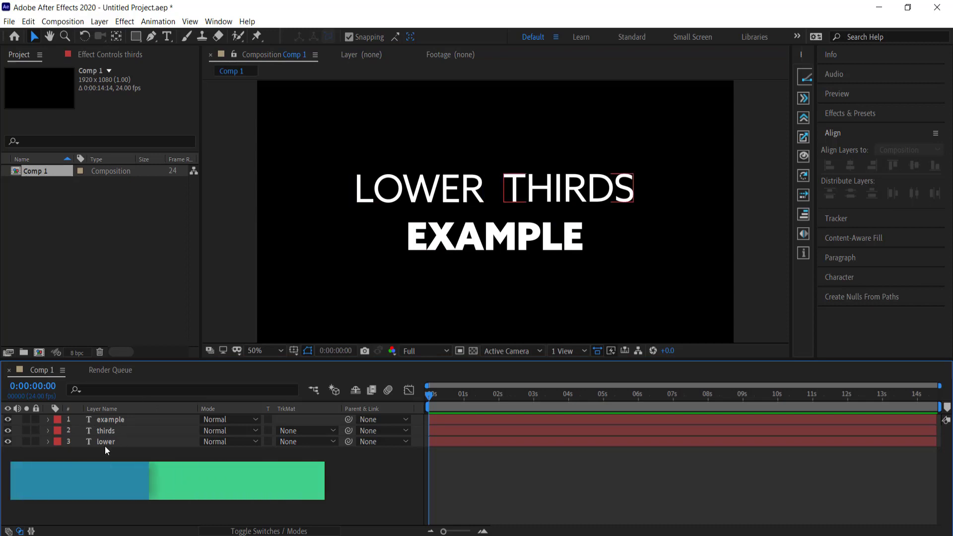
{"action": "left_click", "coordinate": [136, 38]}
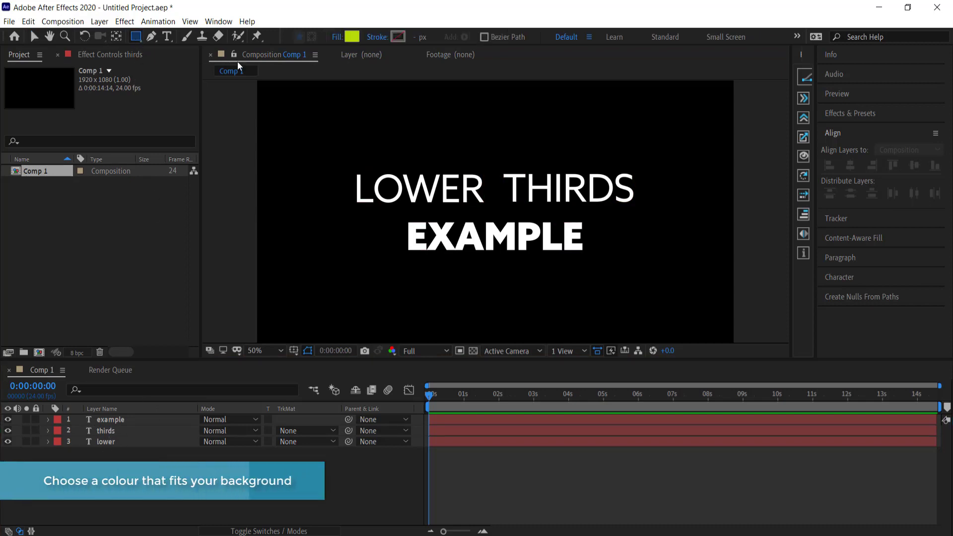
{"action": "left_click", "coordinate": [351, 38]}
{"action": "left_click", "coordinate": [676, 339]}
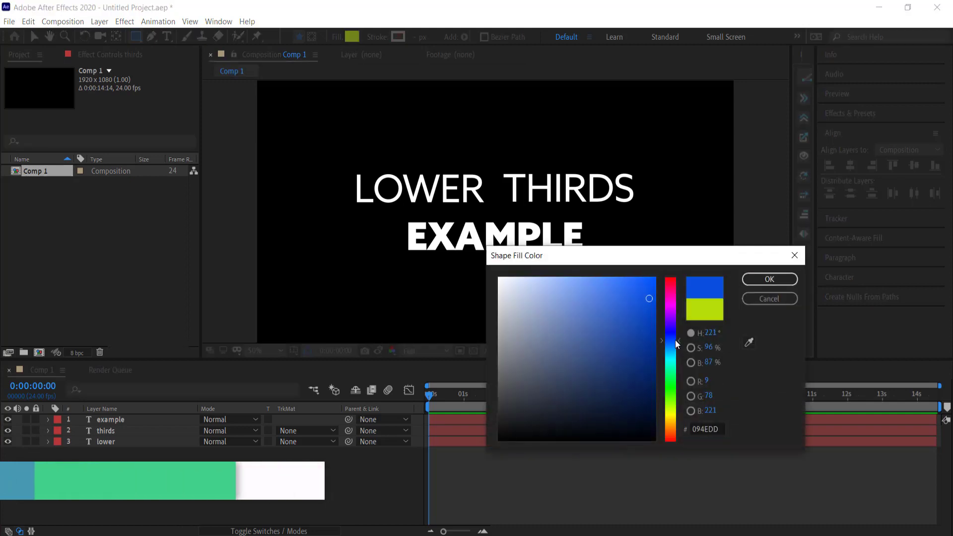
{"action": "left_click_drag", "start_coordinate": [676, 340], "coordinate": [675, 344]}
{"action": "left_click", "coordinate": [657, 274]}
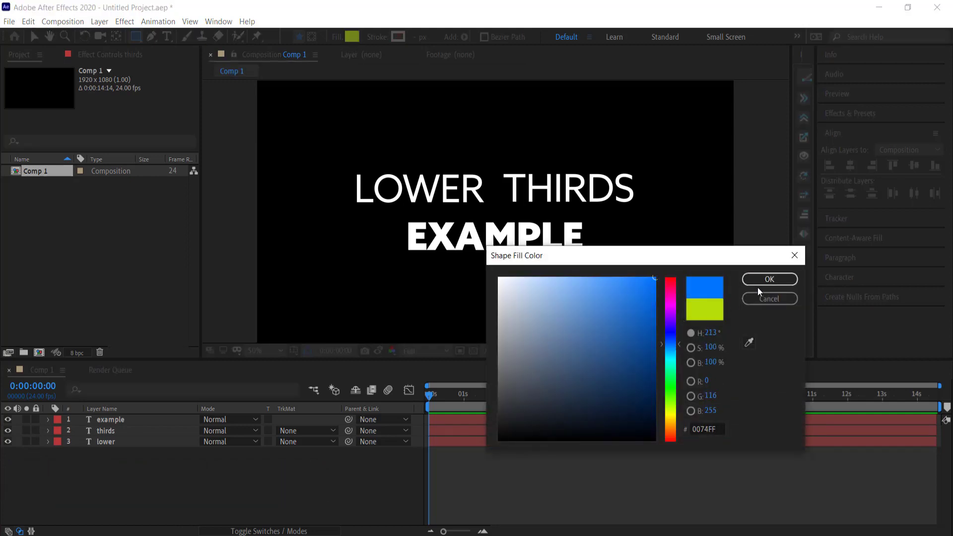
{"action": "left_click", "coordinate": [771, 279]}
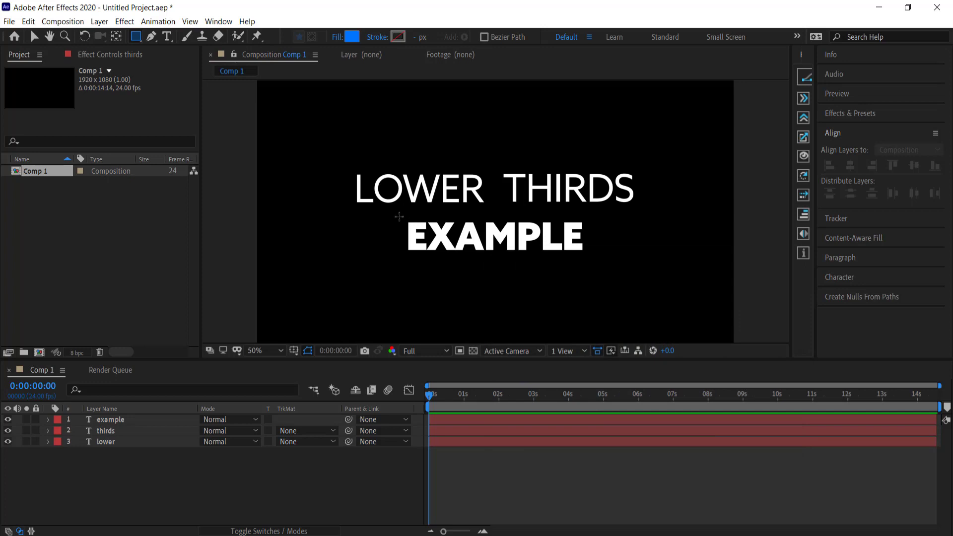
Draw a rectangle slightly larger than the word EXAMPLE over it and move the shape layer below the text layers.
{"action": "left_click_drag", "start_coordinate": [399, 216], "coordinate": [588, 259]}
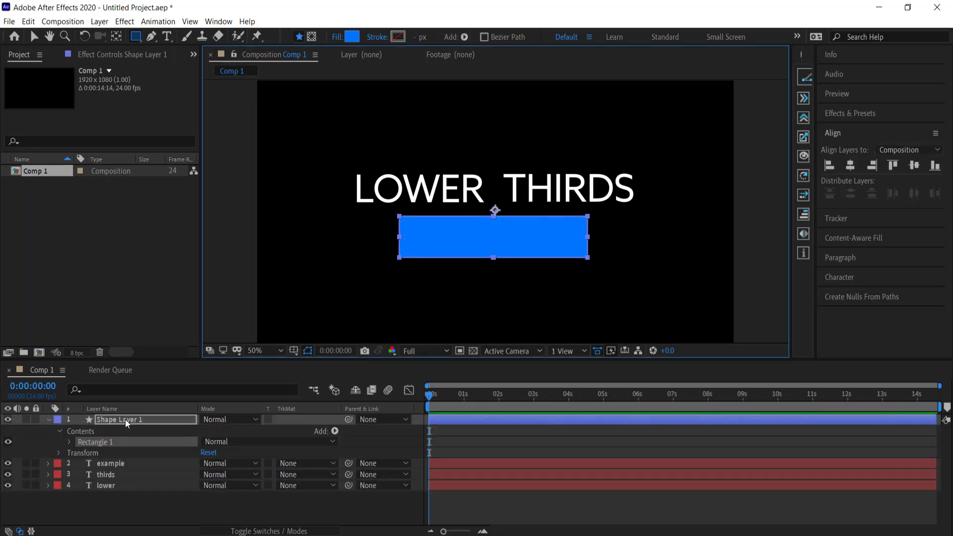
{"action": "left_click_drag", "start_coordinate": [125, 420], "coordinate": [134, 491]}
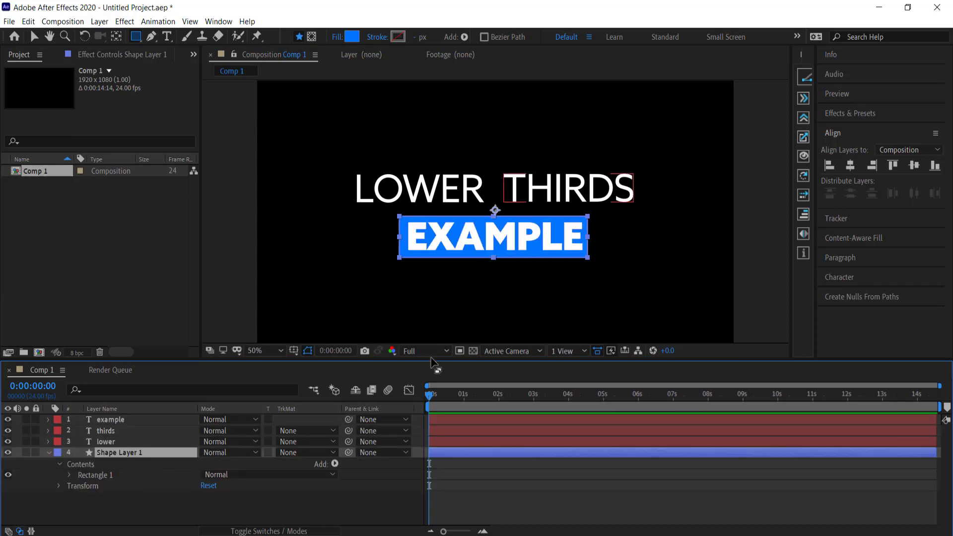
{"action": "key", "text": "Return"}
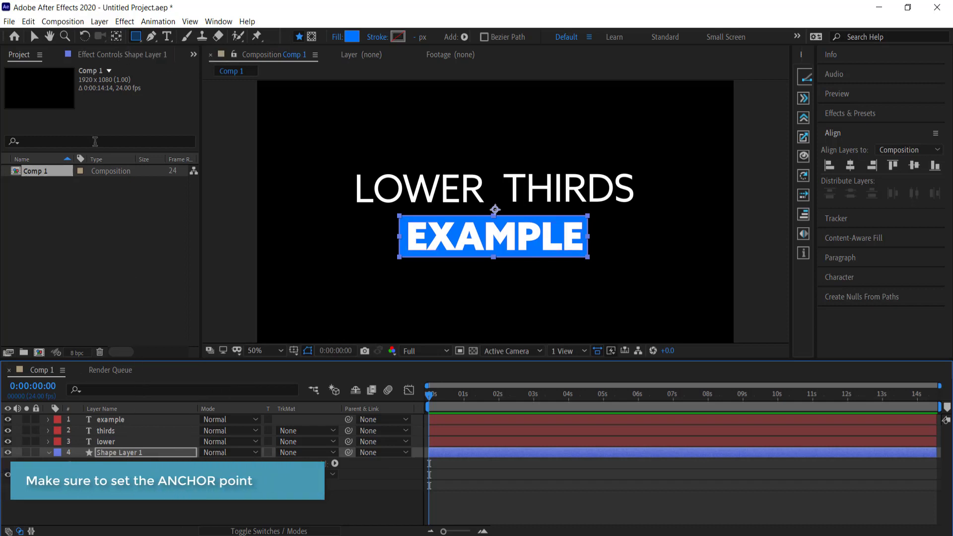
Move the shape layer's anchor point to the centre of the blue rectangle.
{"action": "left_click", "coordinate": [117, 40]}
{"action": "key", "text": "ctrl+alt+Home"}
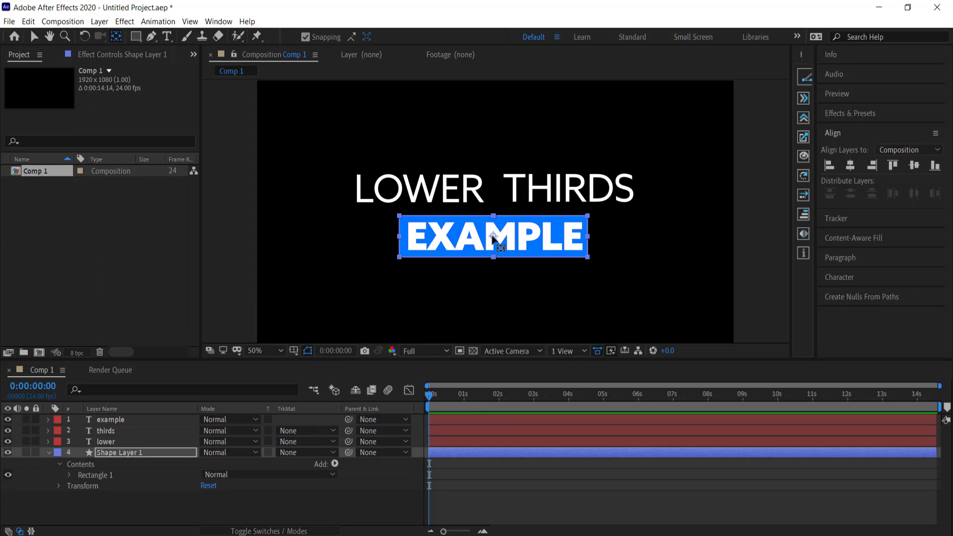
Reveal Shape Layer 1's Scale, unlink its proportions, and add a 100% Scale keyframe at 0:00:00:20.
{"action": "key", "text": "s"}
{"action": "left_click", "coordinate": [134, 442]}
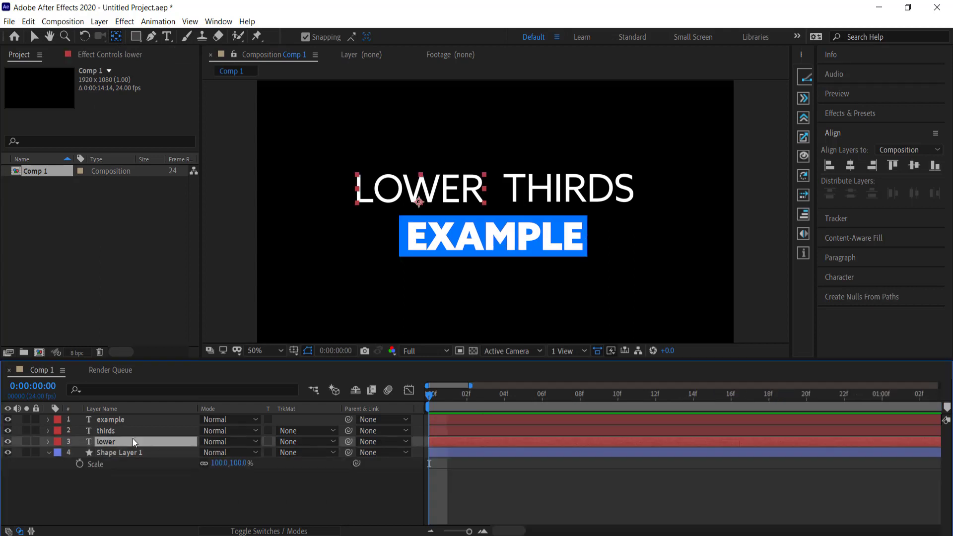
{"action": "left_click", "coordinate": [123, 455]}
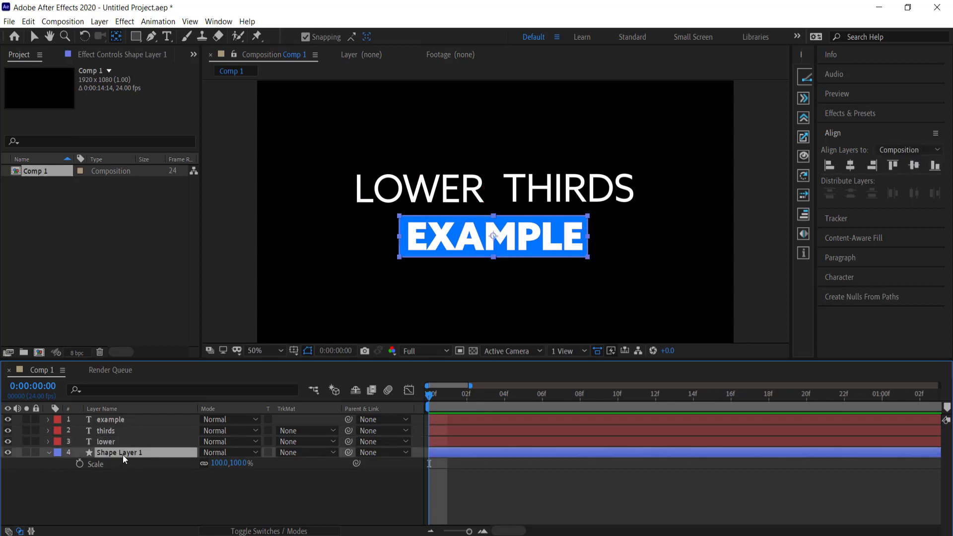
{"action": "key", "text": "s"}
{"action": "key", "text": "s"}
{"action": "left_click", "coordinate": [204, 464]}
{"action": "left_click", "coordinate": [805, 395]}
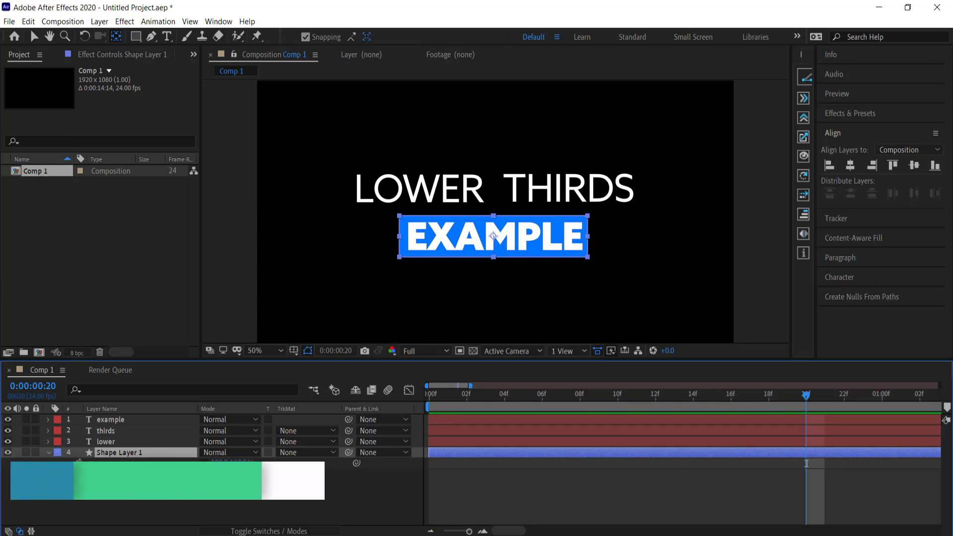
At 0:00:00:00, set the blue rectangle's horizontal scale to 2% while keeping the vertical scale at 100%.
{"action": "left_click_drag", "start_coordinate": [805, 396], "coordinate": [432, 404]}
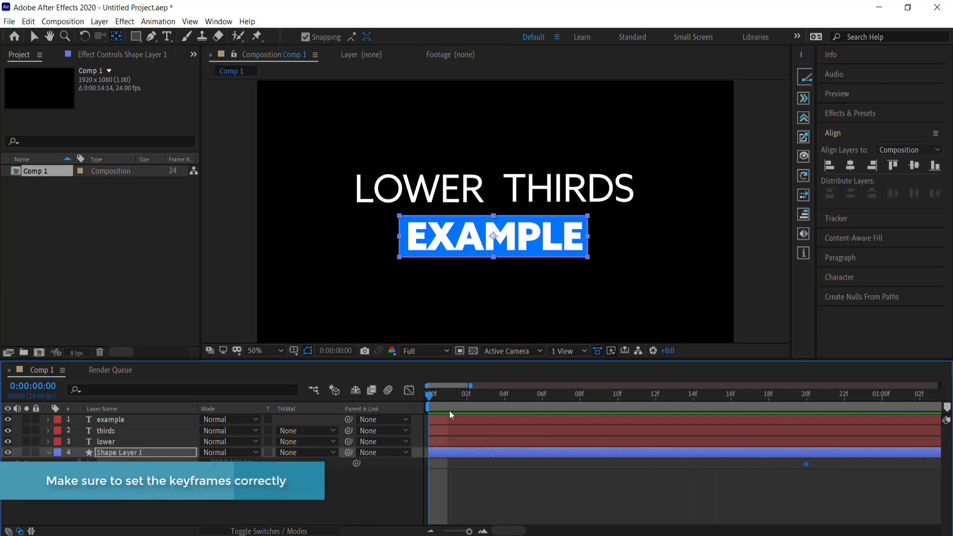
{"action": "left_click", "coordinate": [216, 464]}
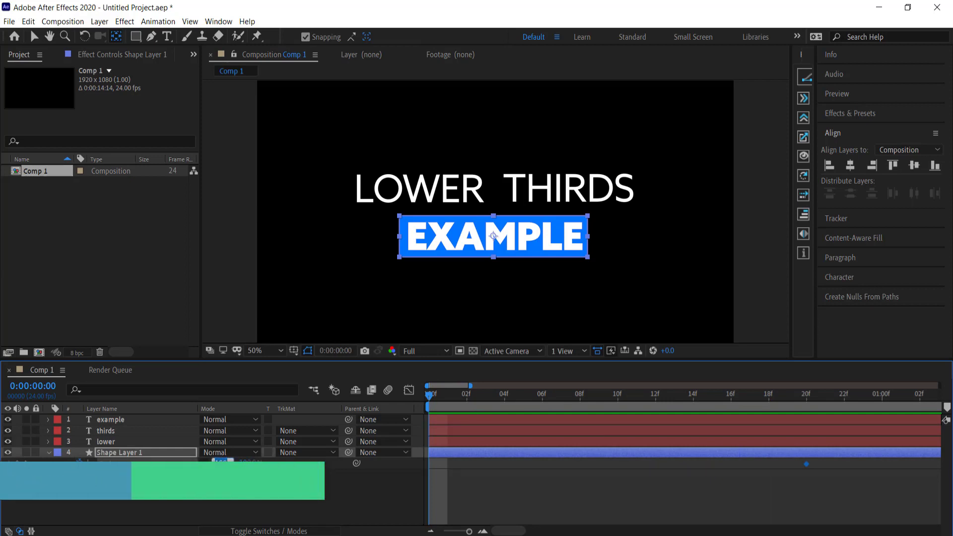
{"action": "type", "text": "2"}
{"action": "key", "text": "Return"}
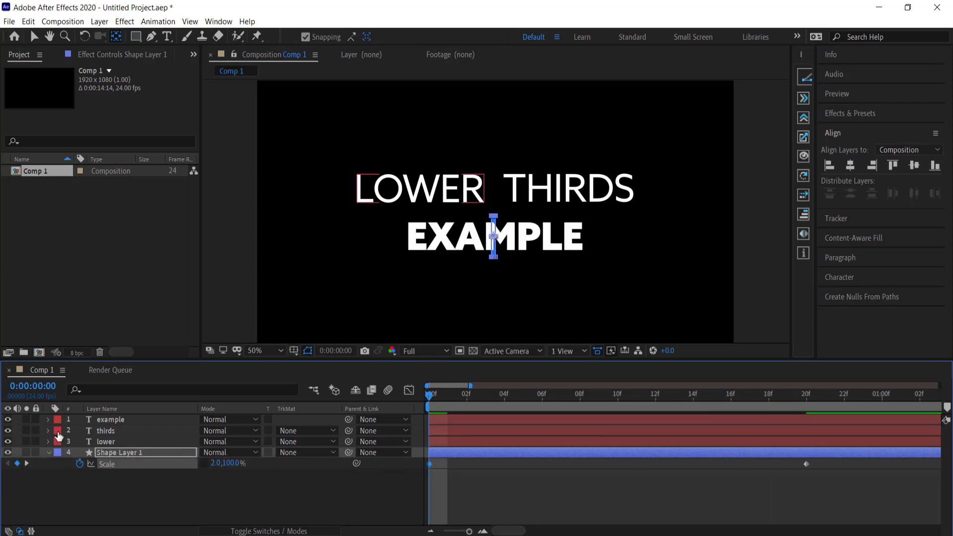
Hide the three text layers and preview the rectangle's scale animation from the start.
{"action": "left_click_drag", "start_coordinate": [6, 442], "coordinate": [8, 420]}
{"action": "mouse_move", "coordinate": [430, 397]}
{"action": "left_mouse_down"}
{"action": "mouse_move", "coordinate": [800, 396]}
{"action": "mouse_move", "coordinate": [418, 410]}
{"action": "left_mouse_up"}
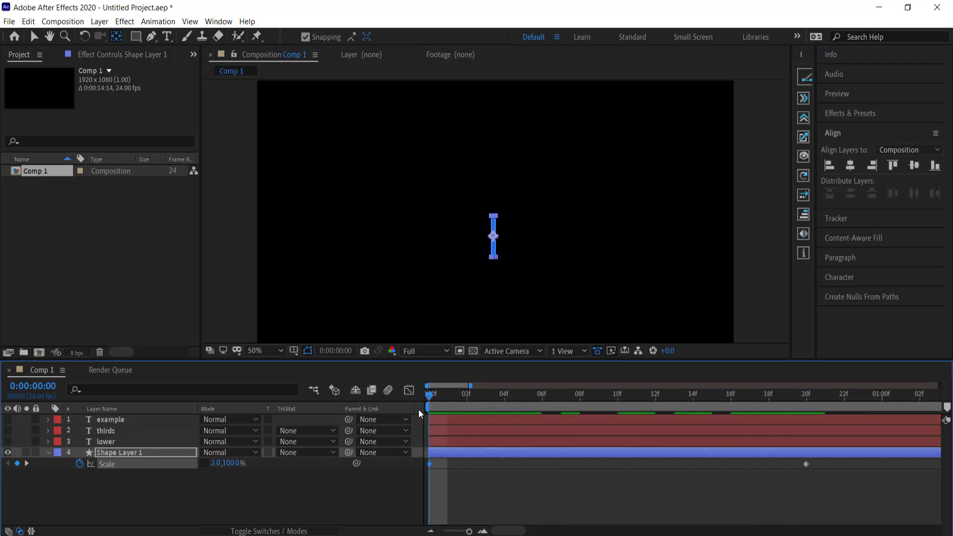
{"action": "key", "text": "space"}
{"action": "key", "text": "space"}
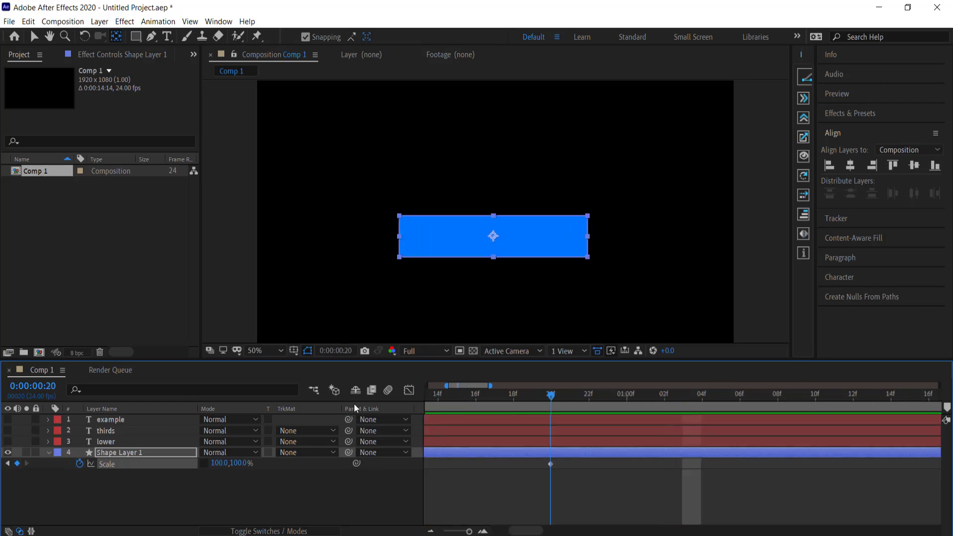
Move the 2% Scale keyframe to 0:00:01:08 and the 100% Scale keyframe to 0:00:02:04.
{"action": "key", "text": "Home"}
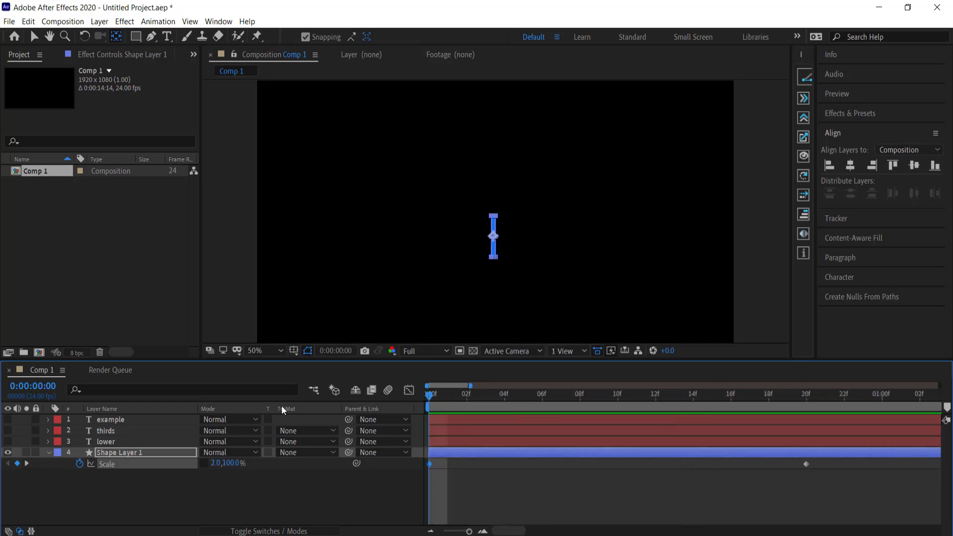
{"action": "key", "text": "minus"}
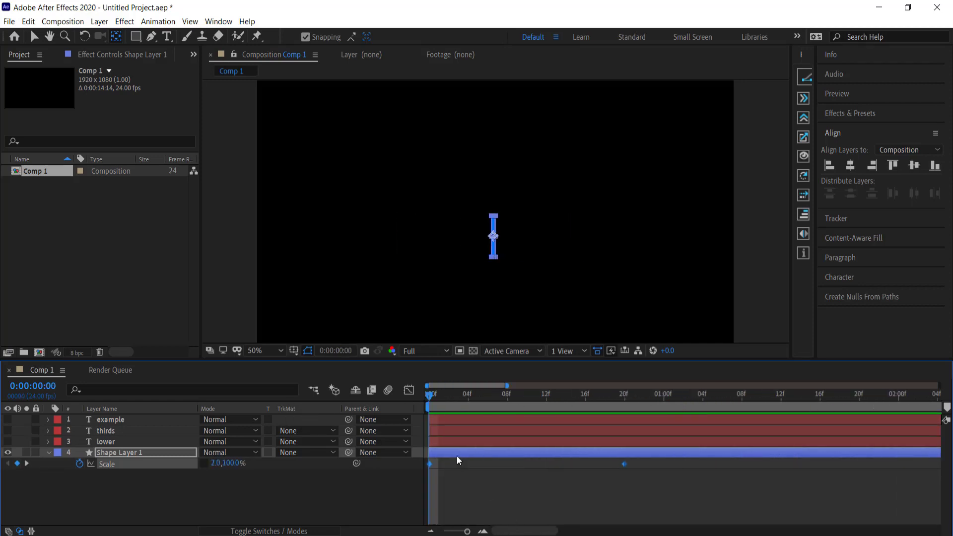
{"action": "left_click_drag", "start_coordinate": [584, 463], "coordinate": [688, 460]}
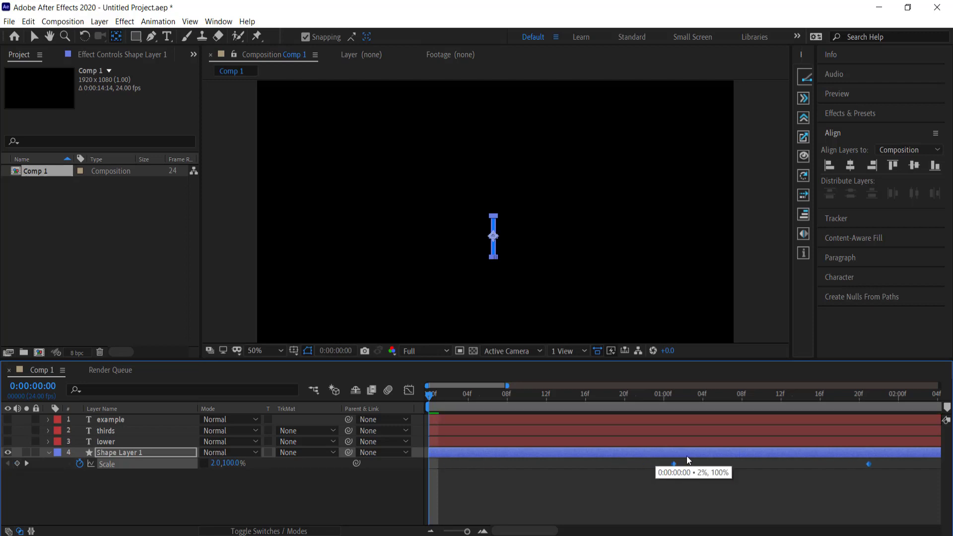
{"action": "left_click_drag", "start_coordinate": [762, 455], "coordinate": [757, 455]}
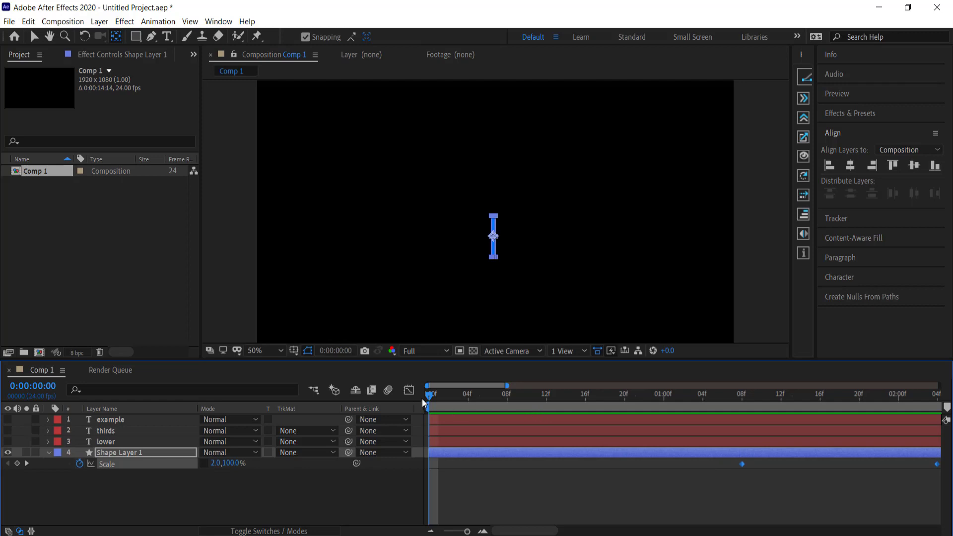
Add a 2%, 100% Scale keyframe at 0:00:00:20, and set the vertical scale to 0% at 0:00:00:00.
{"action": "left_click_drag", "start_coordinate": [429, 395], "coordinate": [612, 398]}
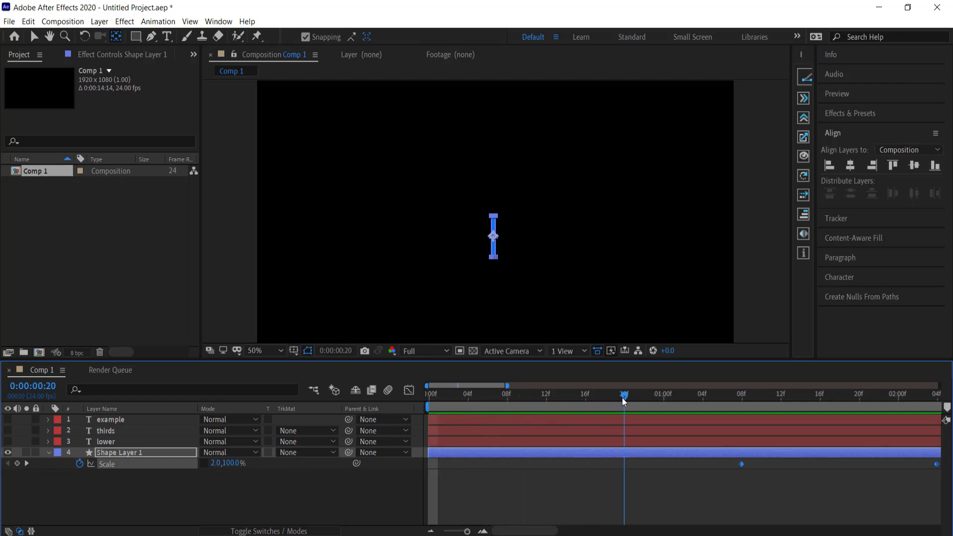
{"action": "left_click", "coordinate": [17, 464]}
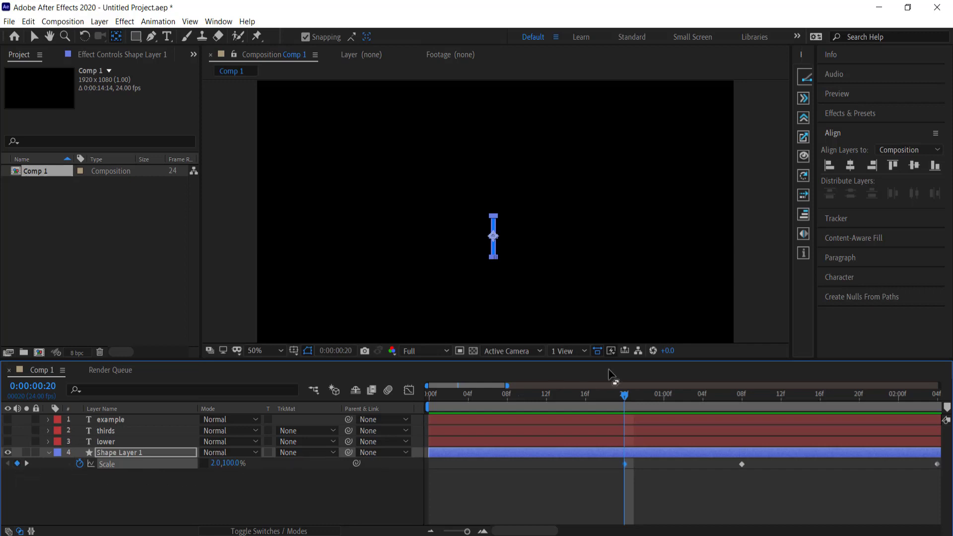
{"action": "left_click_drag", "start_coordinate": [625, 394], "coordinate": [416, 407]}
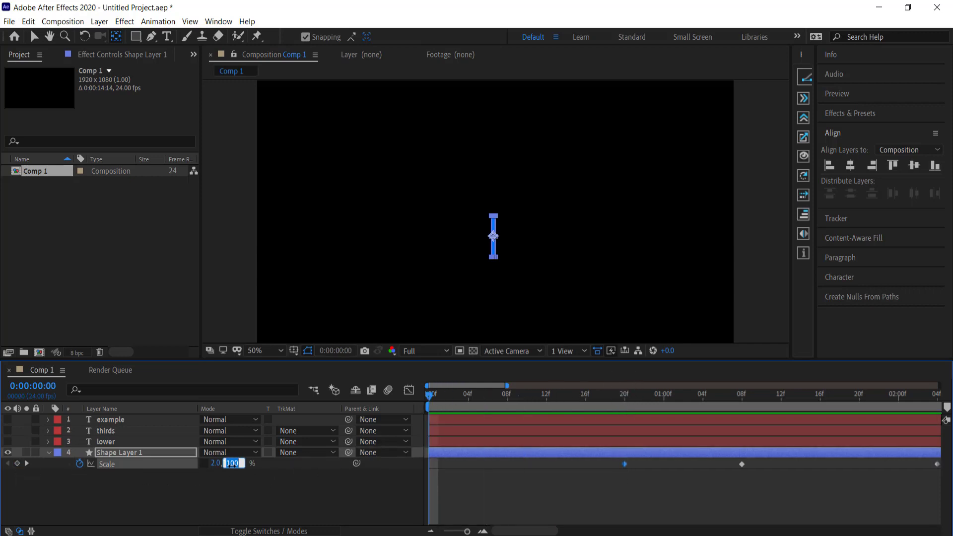
{"action": "key", "text": "Return"}
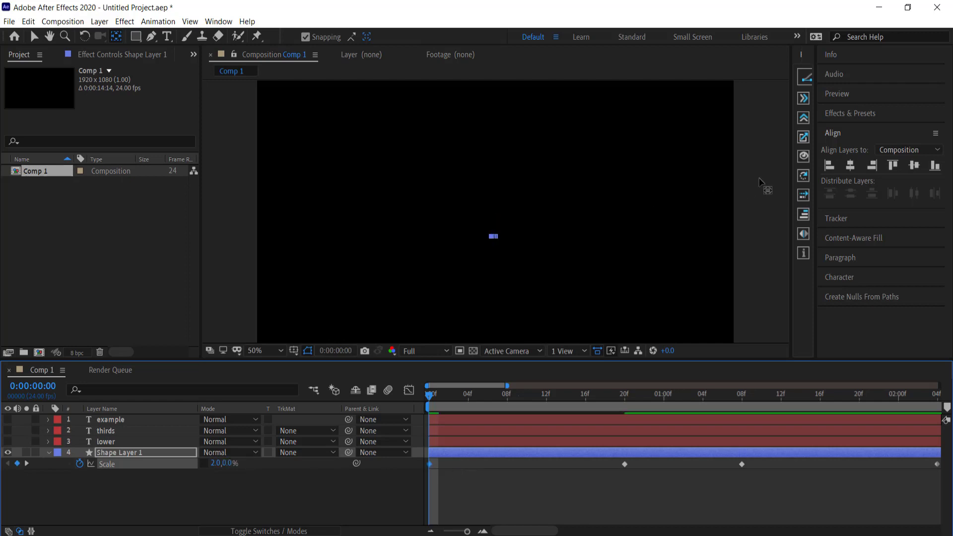
{"action": "left_click", "coordinate": [762, 183]}
Scrub through the timeline to check how the rectangle grows vertically and opens horizontally.
{"action": "left_click_drag", "start_coordinate": [430, 397], "coordinate": [674, 385]}
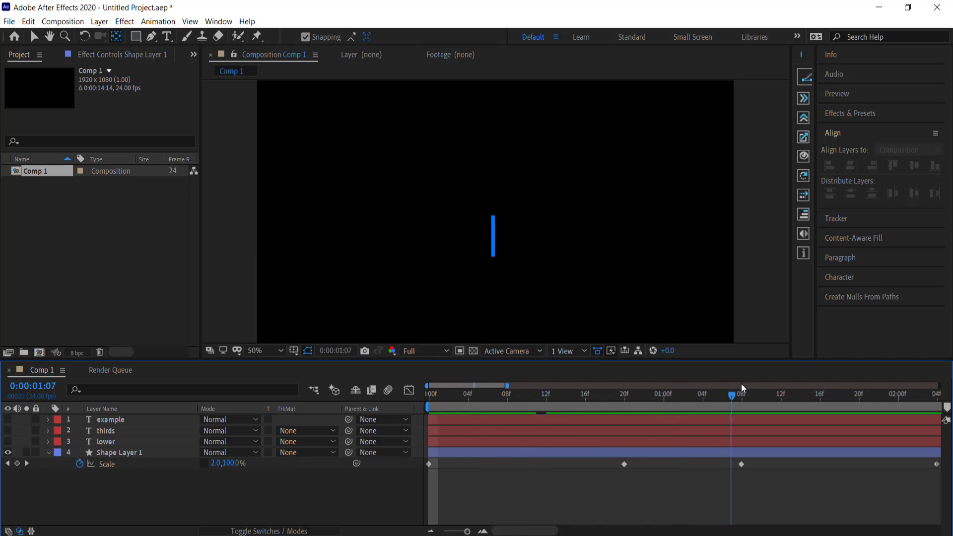
{"action": "left_click_drag", "start_coordinate": [741, 383], "coordinate": [879, 393]}
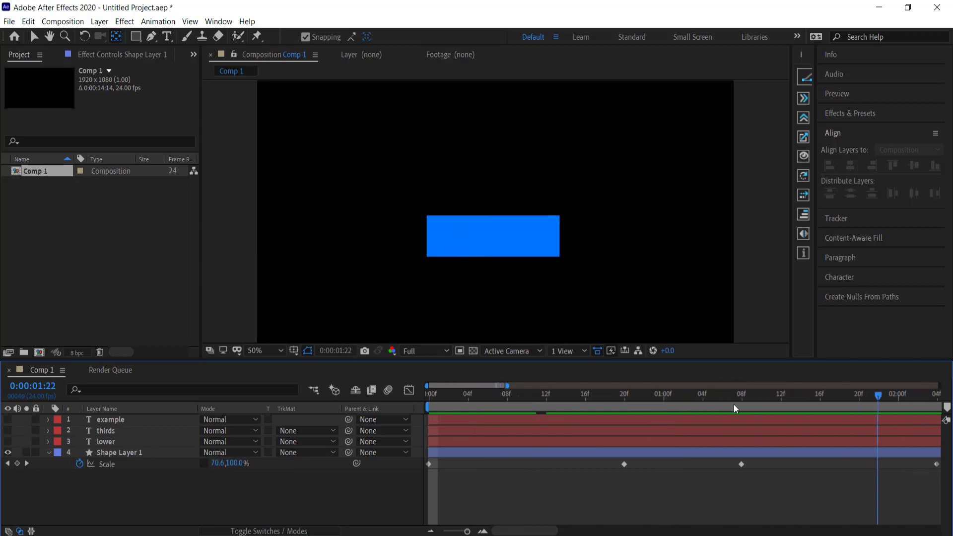
{"action": "left_click_drag", "start_coordinate": [734, 404], "coordinate": [428, 428]}
Apply Easy Ease to all four Scale keyframes of Shape Layer 1.
{"action": "scroll", "coordinate": [501, 474], "scroll_direction": "down", "scroll_amount": 1}
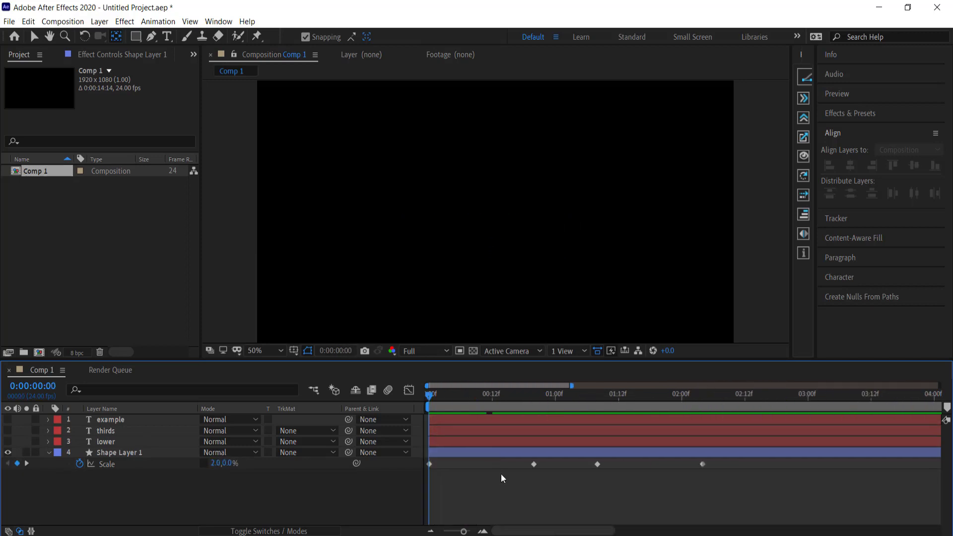
{"action": "left_click_drag", "start_coordinate": [728, 460], "coordinate": [481, 473]}
{"action": "left_click_drag", "start_coordinate": [743, 483], "coordinate": [428, 463]}
{"action": "right_click", "coordinate": [428, 463]}
{"action": "mouse_move", "coordinate": [466, 457]}
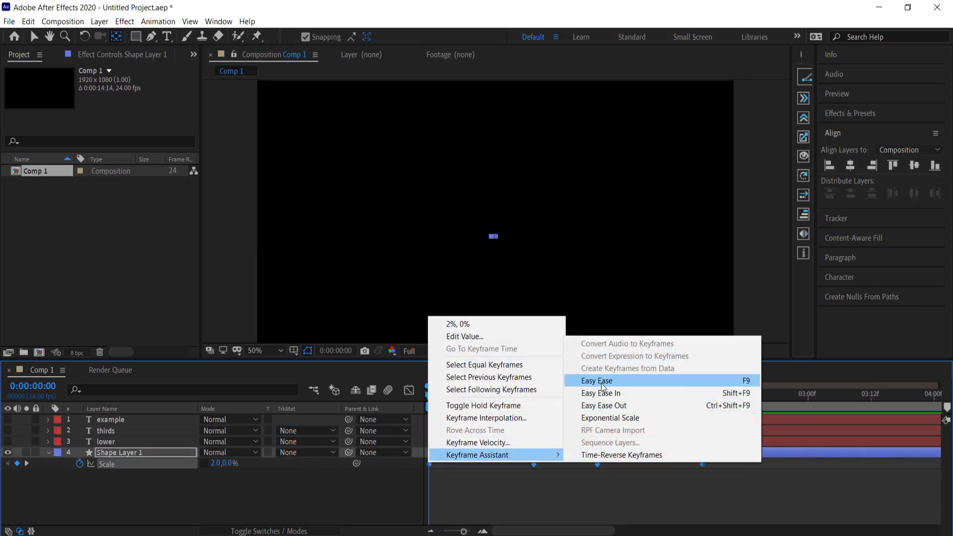
{"action": "left_click", "coordinate": [598, 382]}
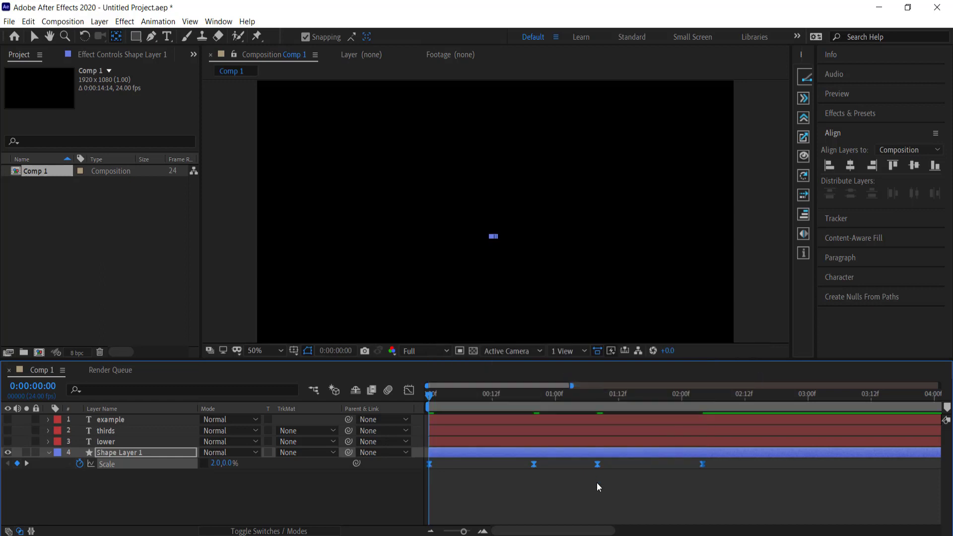
In the speed graph, stretch the easing handles between the first two Scale keyframes into a sharp peak midway between them.
{"action": "left_click", "coordinate": [409, 391]}
{"action": "left_click", "coordinate": [430, 499]}
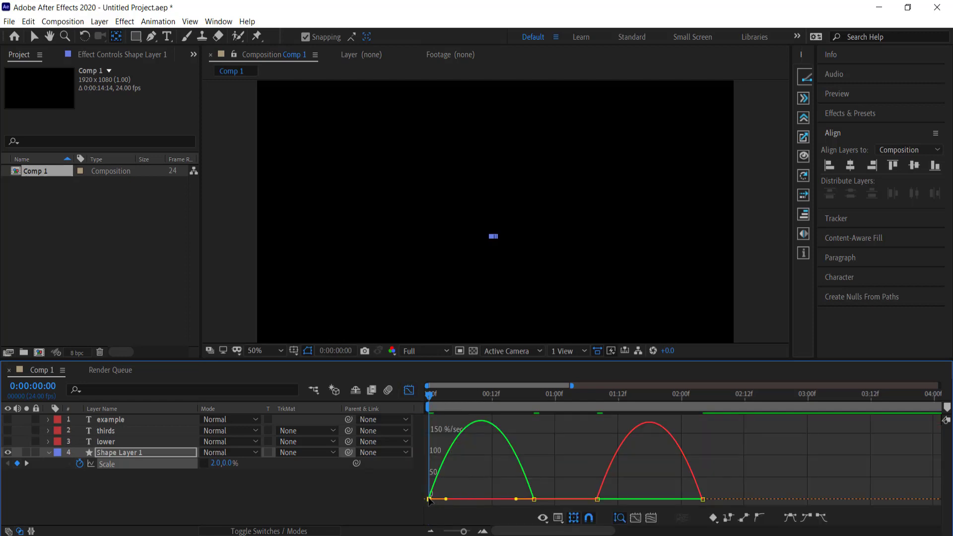
{"action": "left_click_drag", "start_coordinate": [446, 499], "coordinate": [456, 499]}
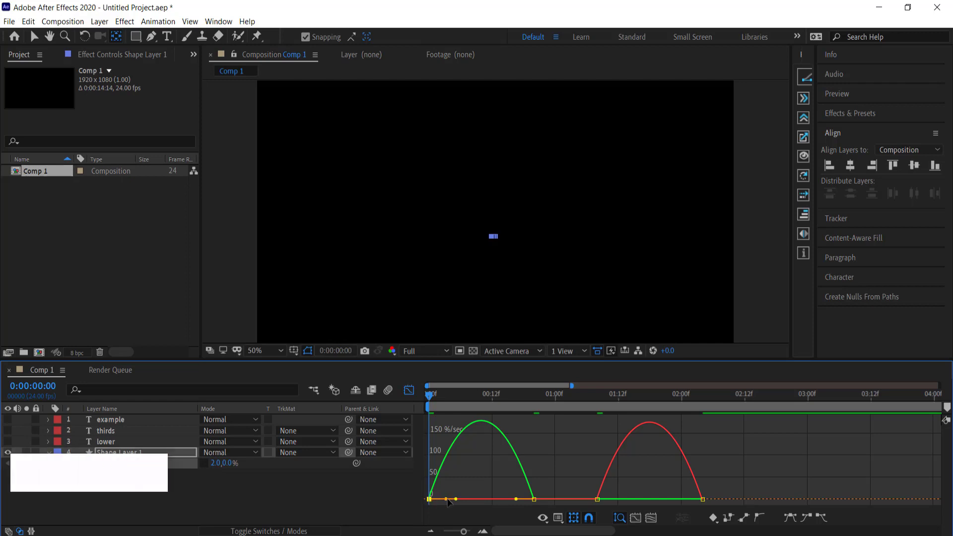
{"action": "left_click_drag", "start_coordinate": [456, 499], "coordinate": [487, 499]}
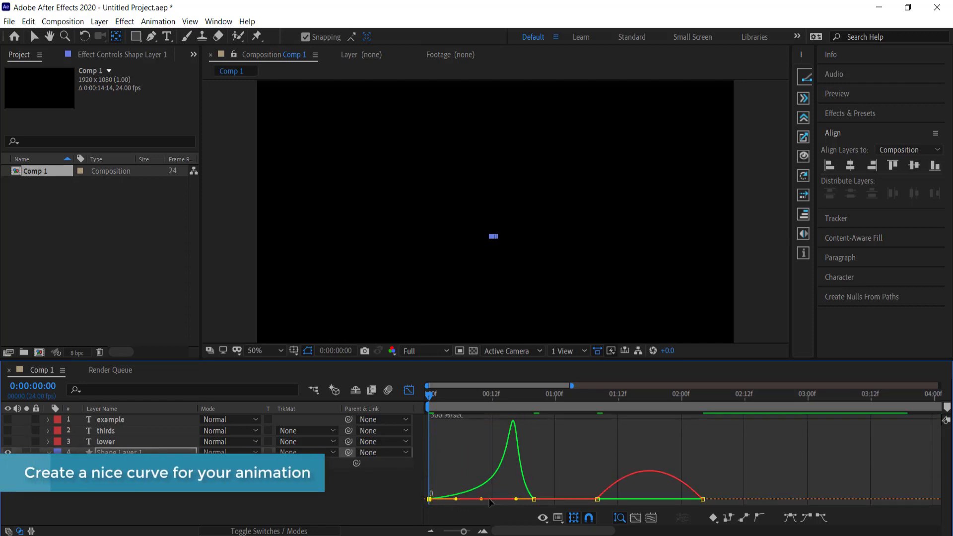
{"action": "left_click", "coordinate": [533, 499]}
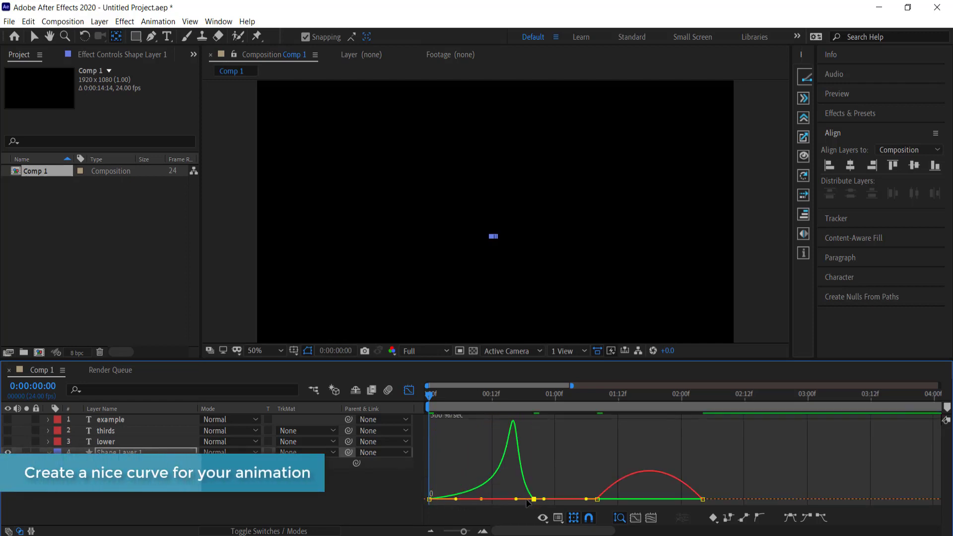
{"action": "left_click_drag", "start_coordinate": [517, 499], "coordinate": [490, 504]}
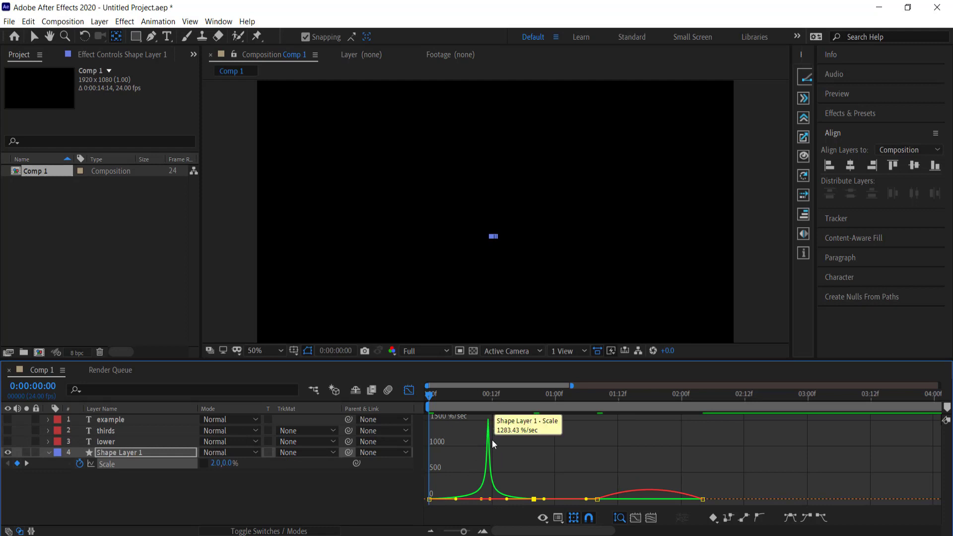
Shape the speed curve between the last two Scale keyframes into a sharp central peak and close the Graph Editor.
{"action": "left_click", "coordinate": [598, 499]}
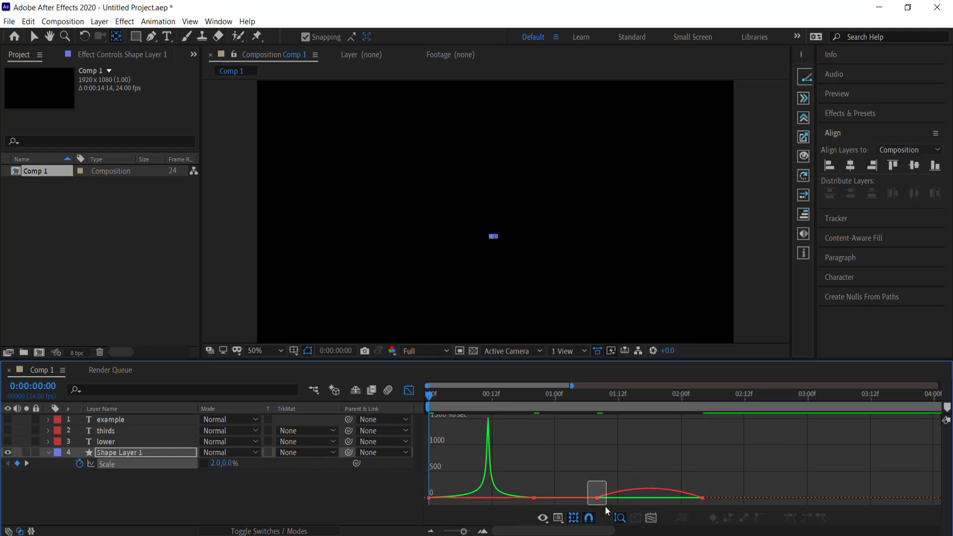
{"action": "left_click_drag", "start_coordinate": [615, 500], "coordinate": [656, 501]}
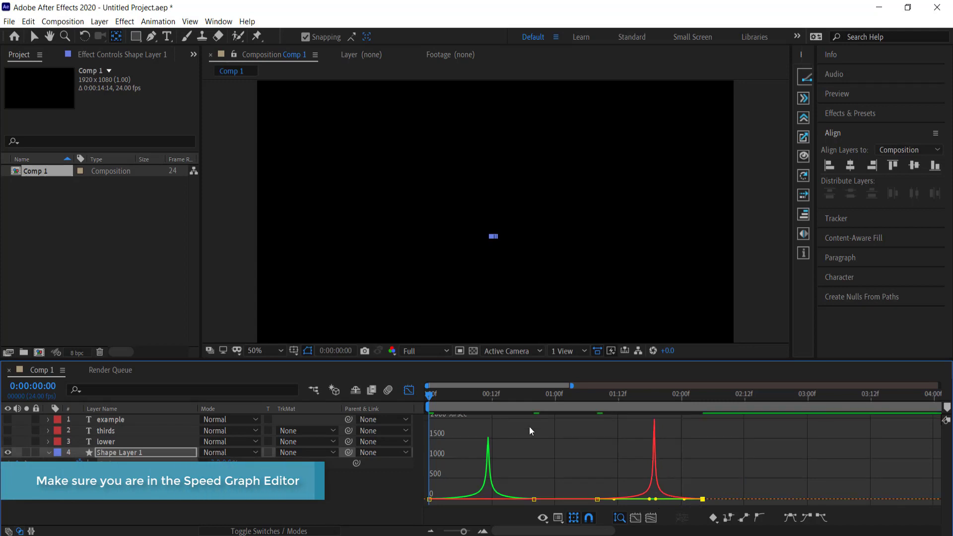
{"action": "left_click", "coordinate": [409, 391]}
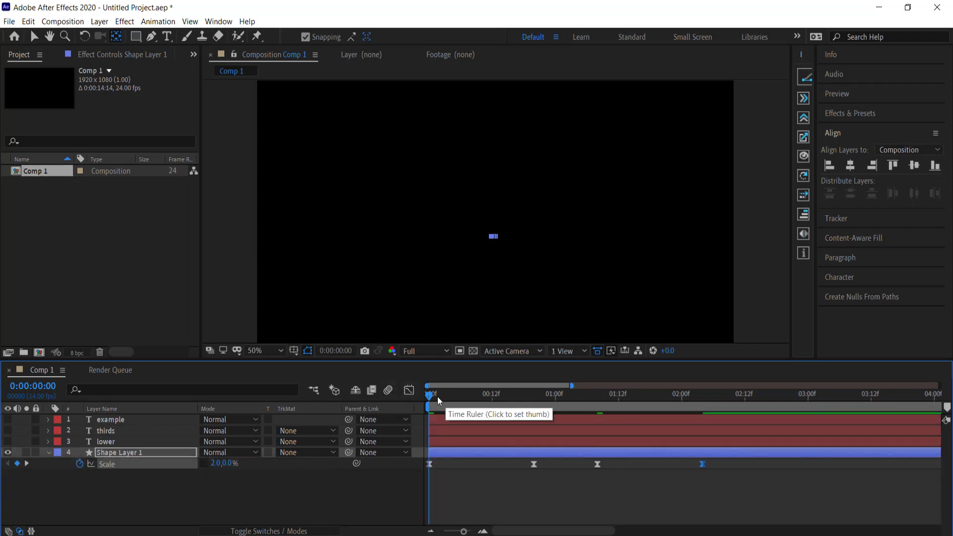
Preview the eased rectangle animation from the start to judge the timing between its two movements.
{"action": "left_click", "coordinate": [753, 186]}
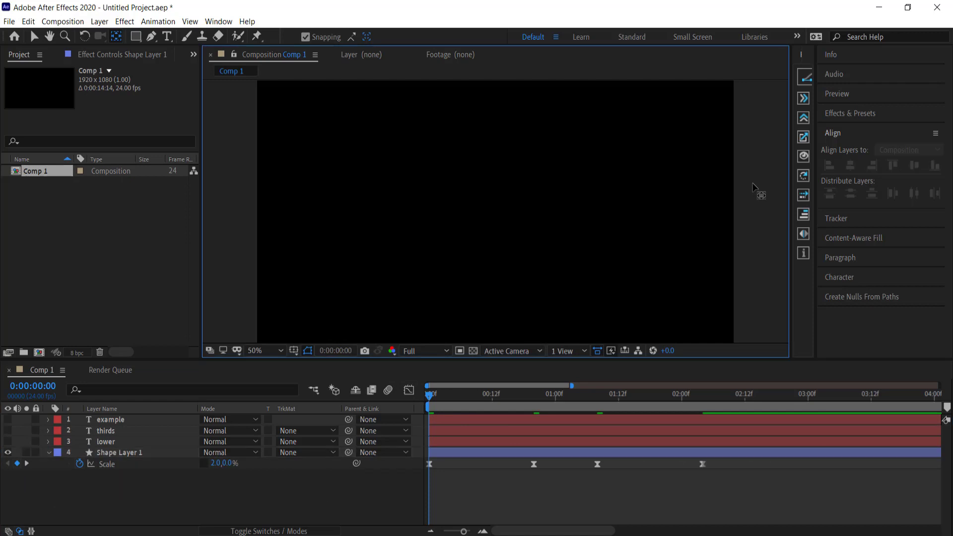
{"action": "key", "text": "space"}
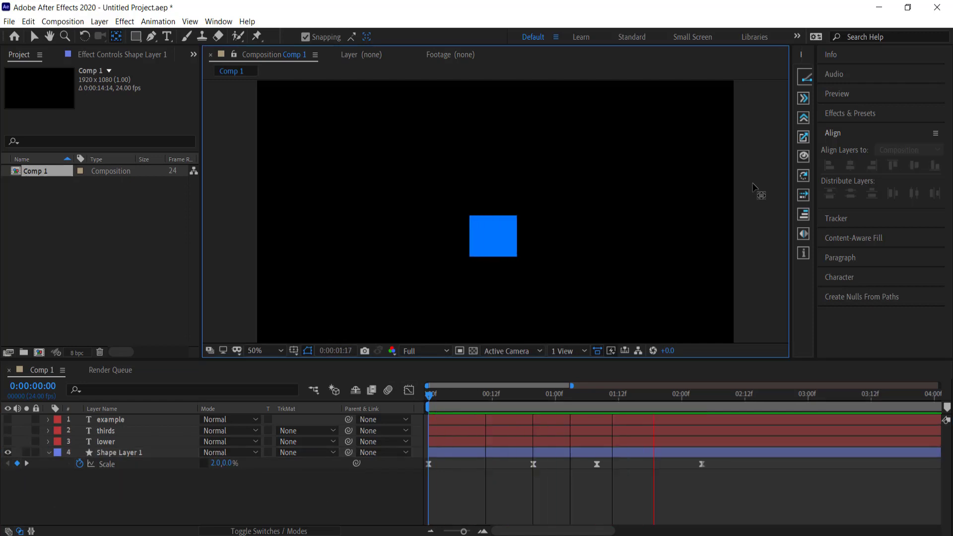
{"action": "left_click", "coordinate": [644, 403]}
{"action": "key", "text": "space"}
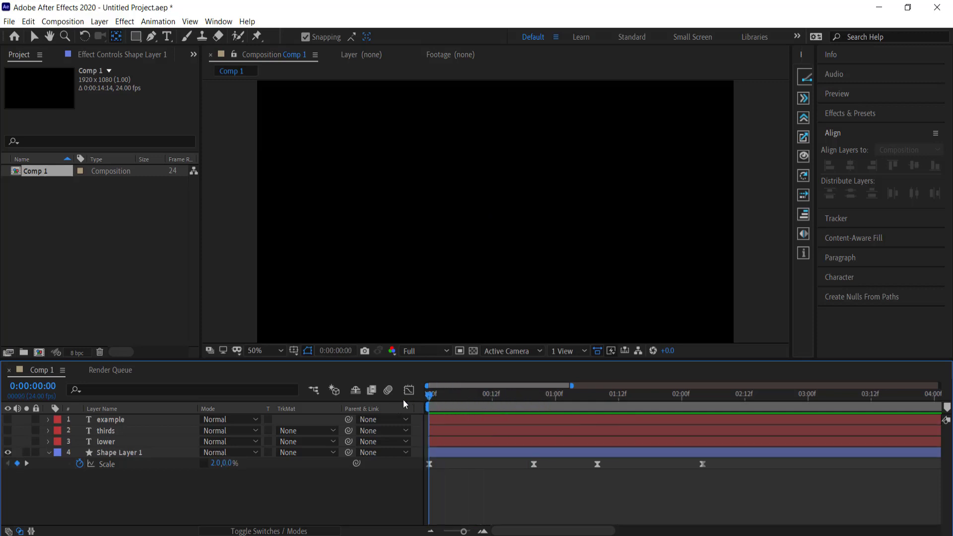
{"action": "key", "text": "ctrl+z"}
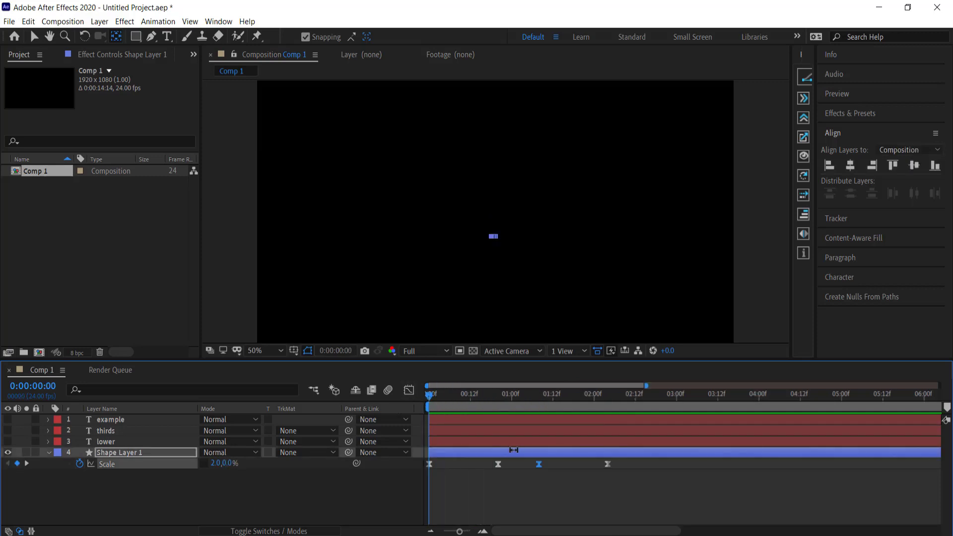
{"action": "key", "text": "space"}
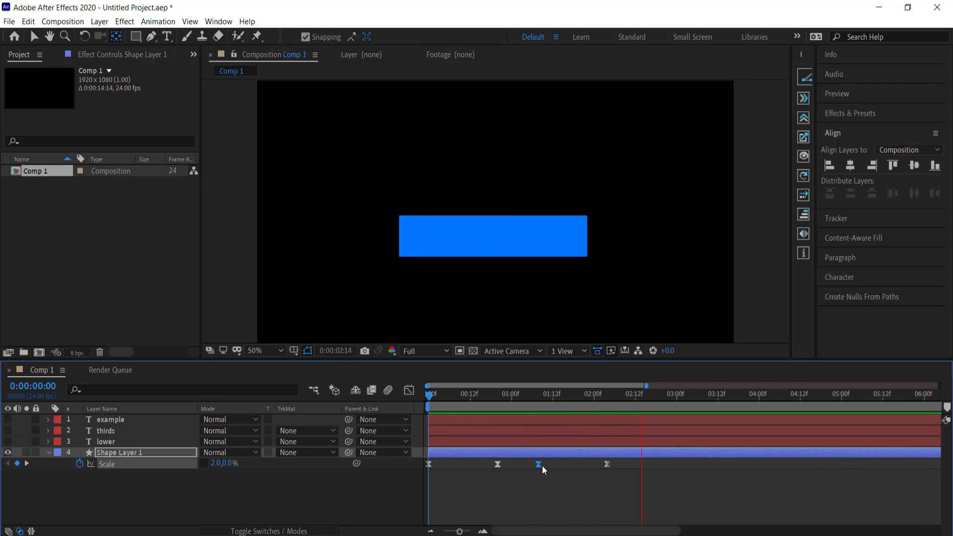
Move the third Scale keyframe to 0:00:01:07 and the last Scale keyframe to 0:00:01:23.
{"action": "left_click", "coordinate": [672, 395]}
{"action": "mouse_move", "coordinate": [669, 395]}
{"action": "left_mouse_down"}
{"action": "mouse_move", "coordinate": [410, 404]}
{"action": "mouse_move", "coordinate": [669, 395]}
{"action": "left_mouse_up"}
{"action": "scroll", "coordinate": [493, 445], "scroll_direction": "up", "scroll_amount": 4}
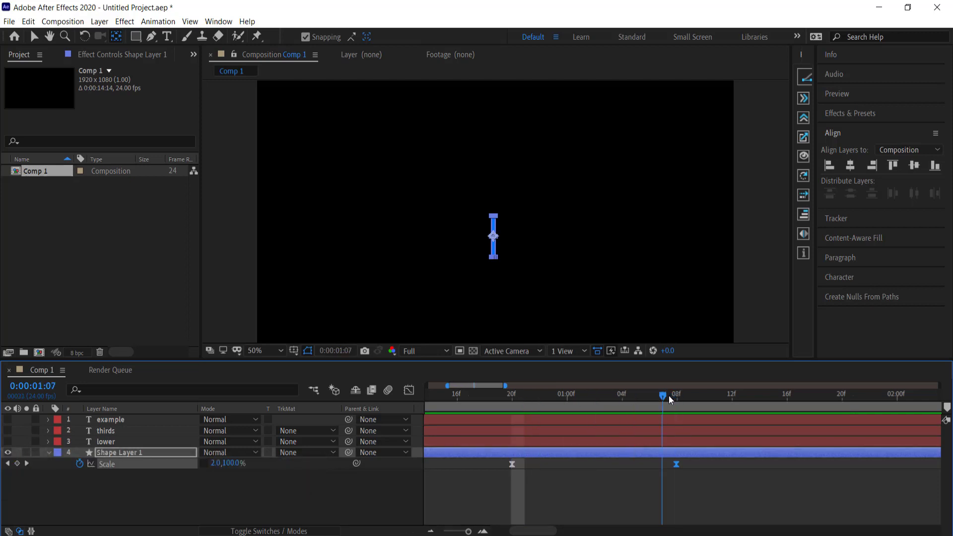
{"action": "left_click_drag", "start_coordinate": [676, 465], "coordinate": [666, 465]}
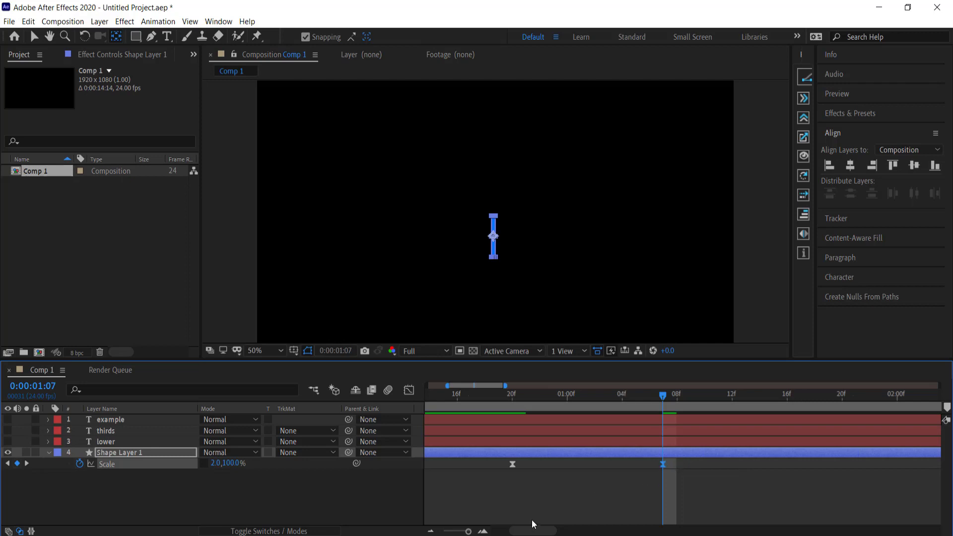
{"action": "left_click_drag", "start_coordinate": [535, 531], "coordinate": [545, 534]}
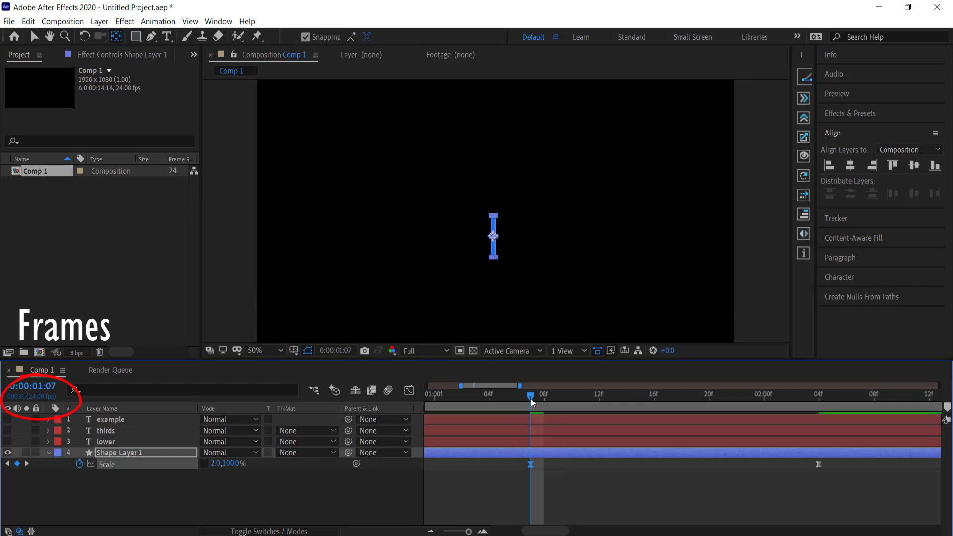
{"action": "left_click_drag", "start_coordinate": [536, 403], "coordinate": [749, 391]}
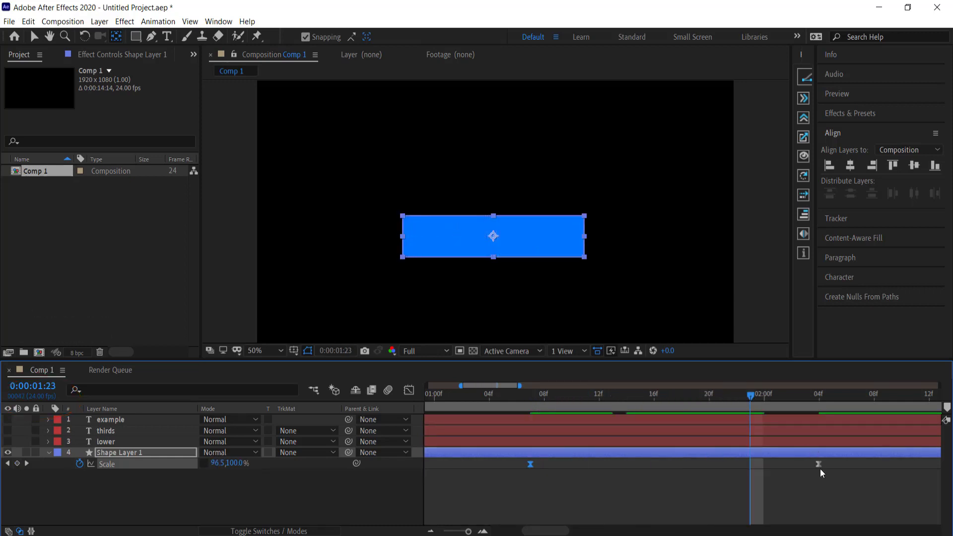
{"action": "left_click_drag", "start_coordinate": [818, 465], "coordinate": [761, 466]}
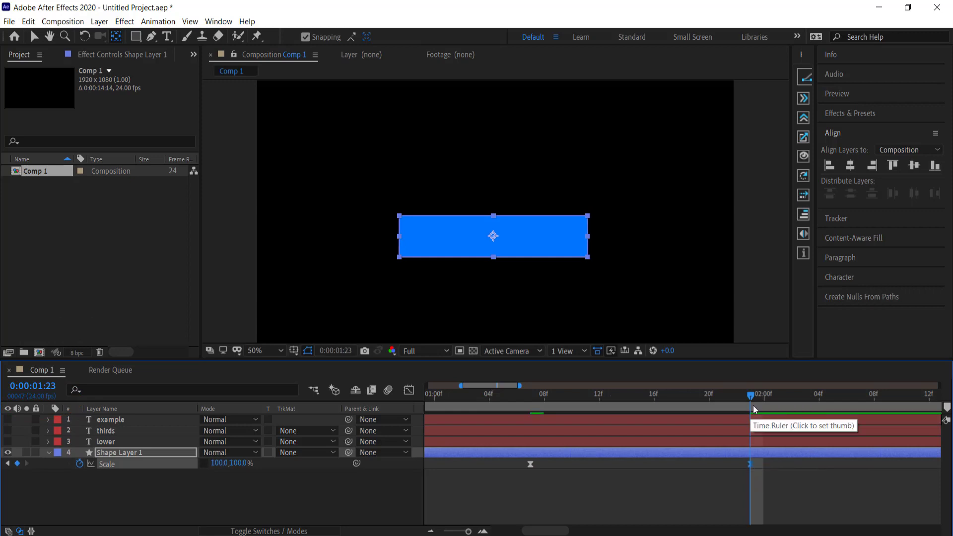
Play back the rectangle animation to check the tightened keyframe timing.
{"action": "key", "text": "minus"}
{"action": "key", "text": "minus"}
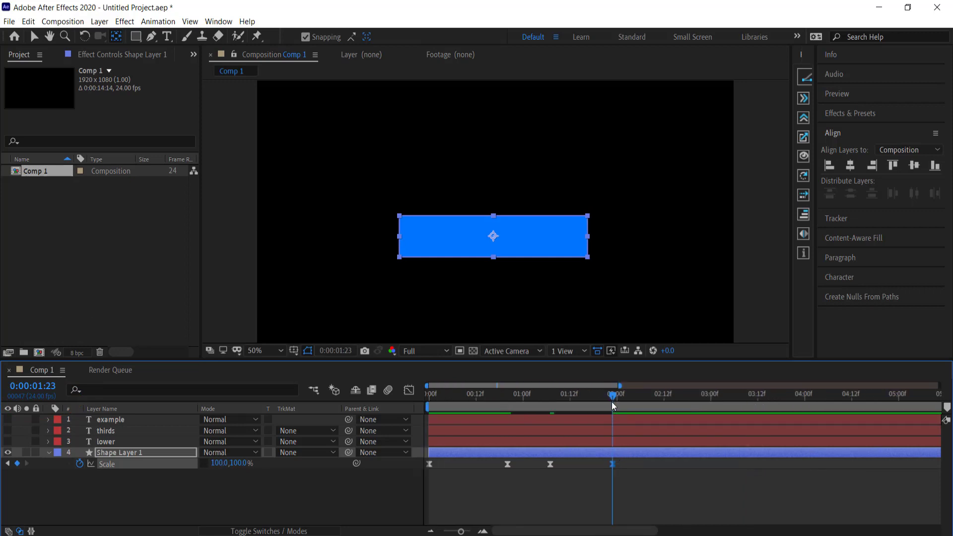
{"action": "key", "text": "space"}
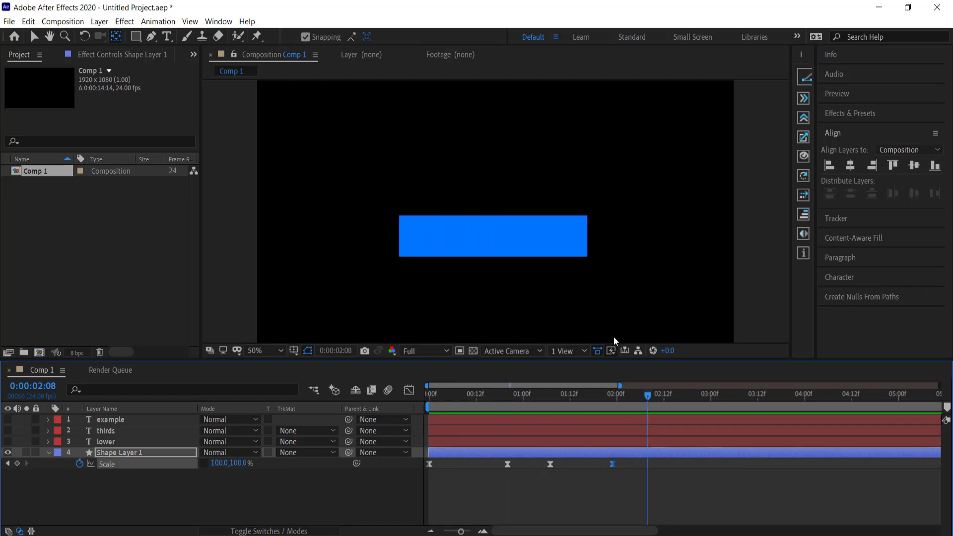
{"action": "key", "text": "space"}
Add a Position keyframe to Shape Layer 1 at 0:00:01:07, on the third Scale keyframe.
{"action": "left_click_drag", "start_coordinate": [586, 398], "coordinate": [547, 401]}
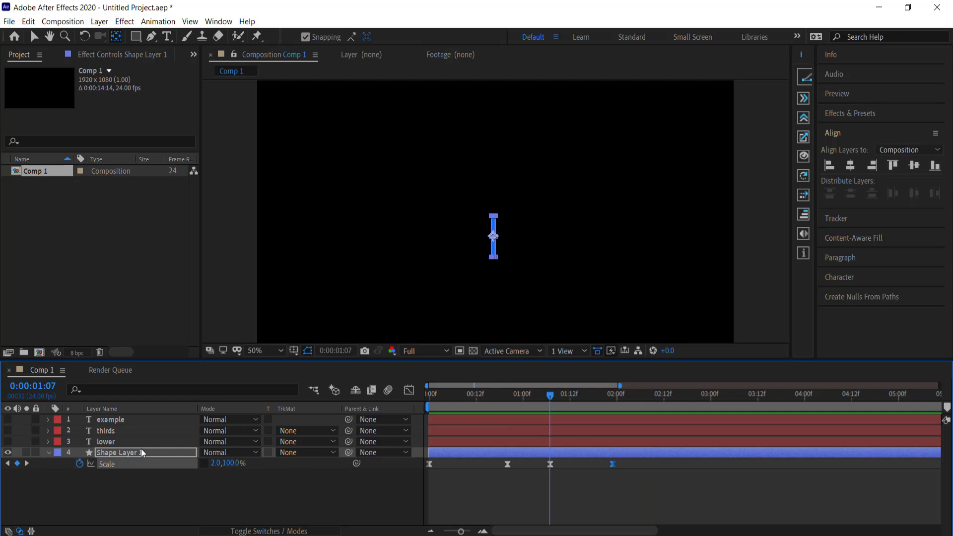
{"action": "key", "text": "p"}
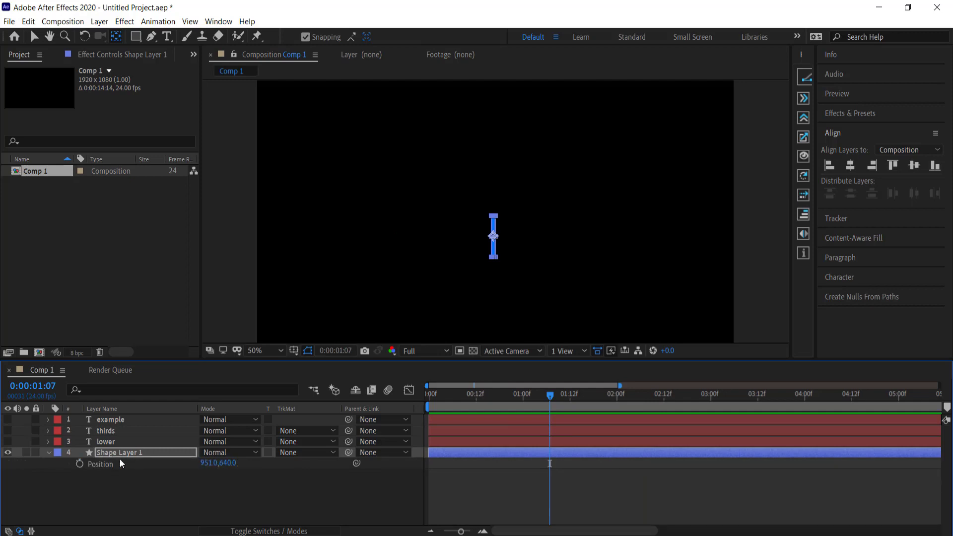
{"action": "left_click", "coordinate": [81, 464]}
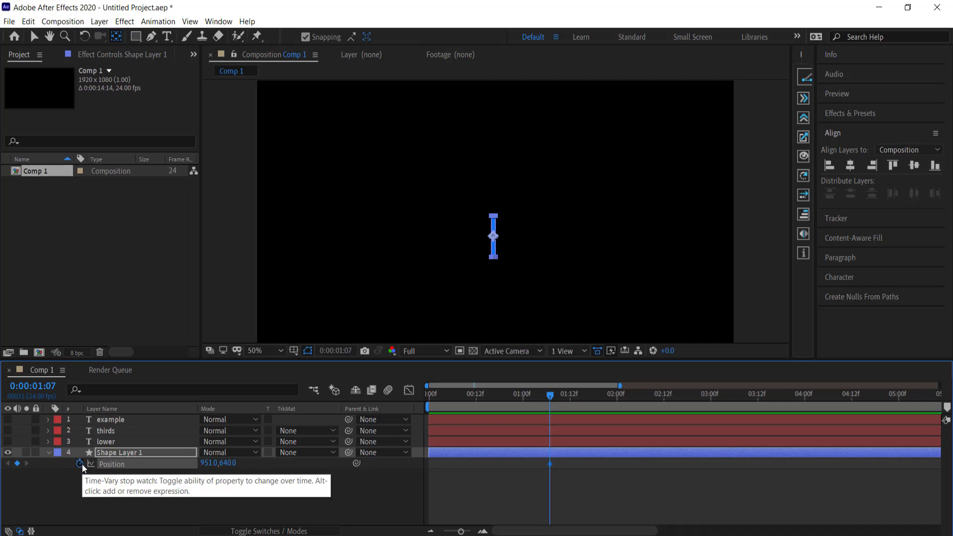
Reveal Shape Layer 1's Transform properties with its Contents collapsed, and make the lower and thirds text layers visible.
{"action": "key", "text": "u"}
{"action": "key", "text": "u"}
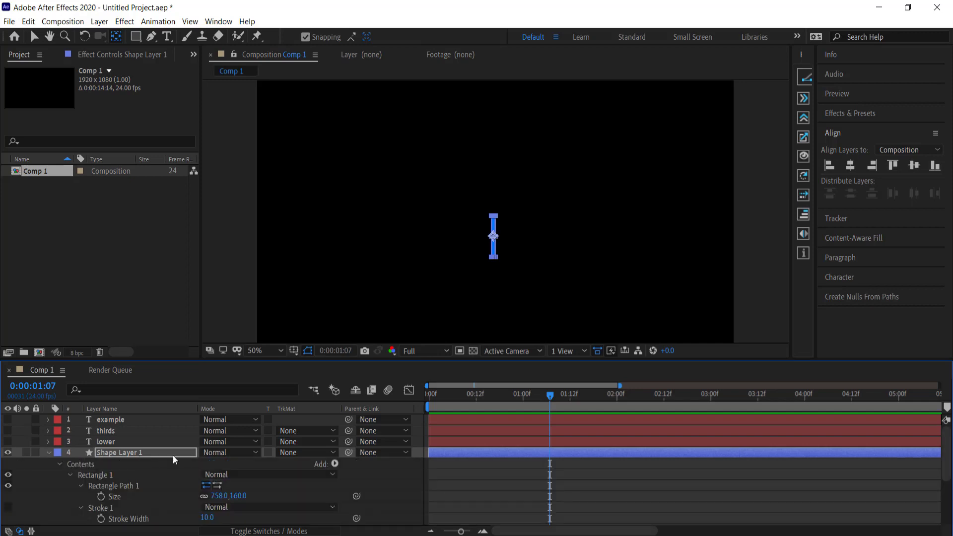
{"action": "scroll", "coordinate": [471, 446], "scroll_direction": "down", "scroll_amount": 4}
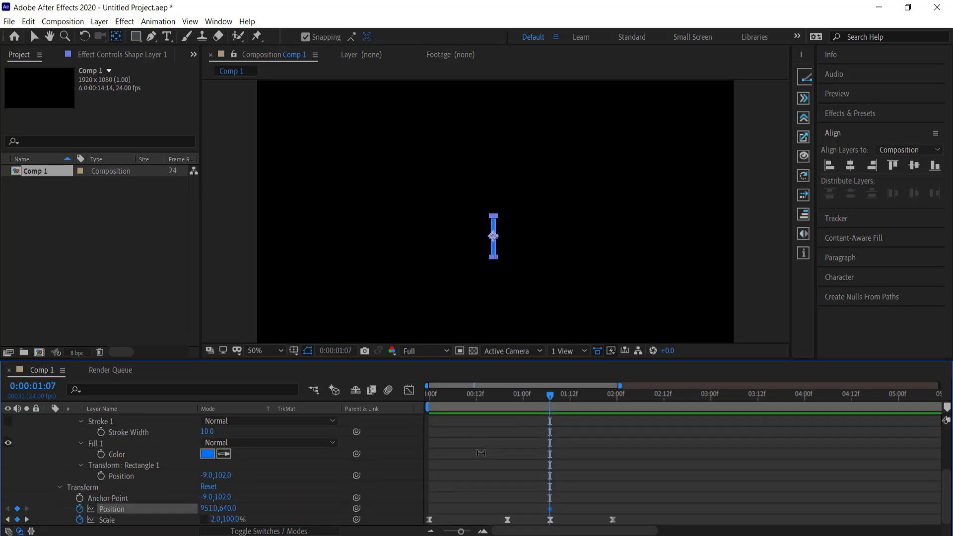
{"action": "scroll", "coordinate": [214, 479], "scroll_direction": "up", "scroll_amount": 4}
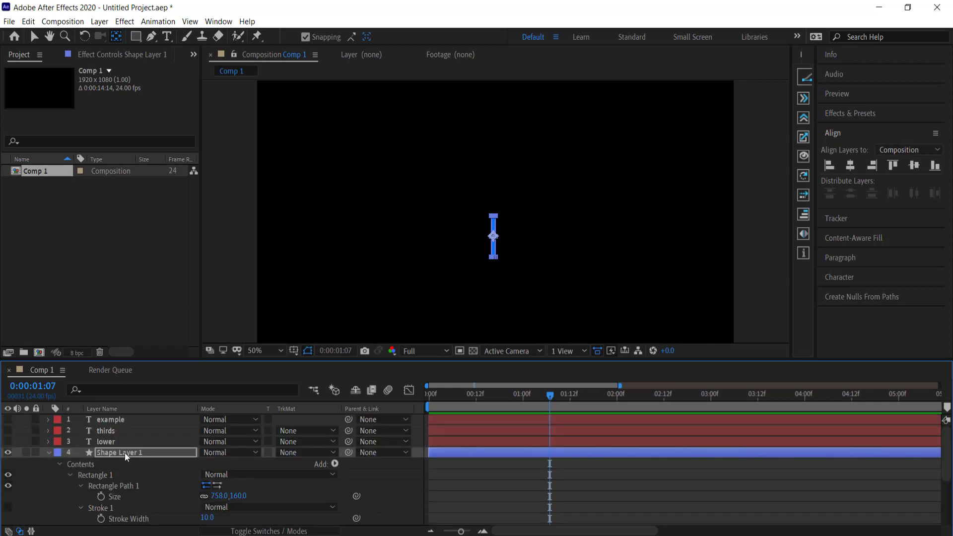
{"action": "left_click", "coordinate": [59, 464]}
{"action": "left_click", "coordinate": [8, 442]}
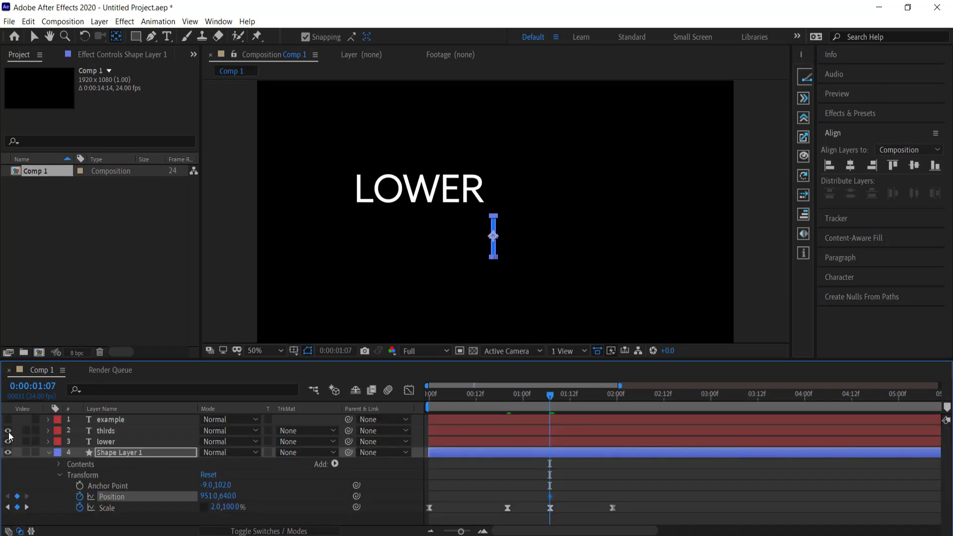
{"action": "left_click", "coordinate": [8, 432]}
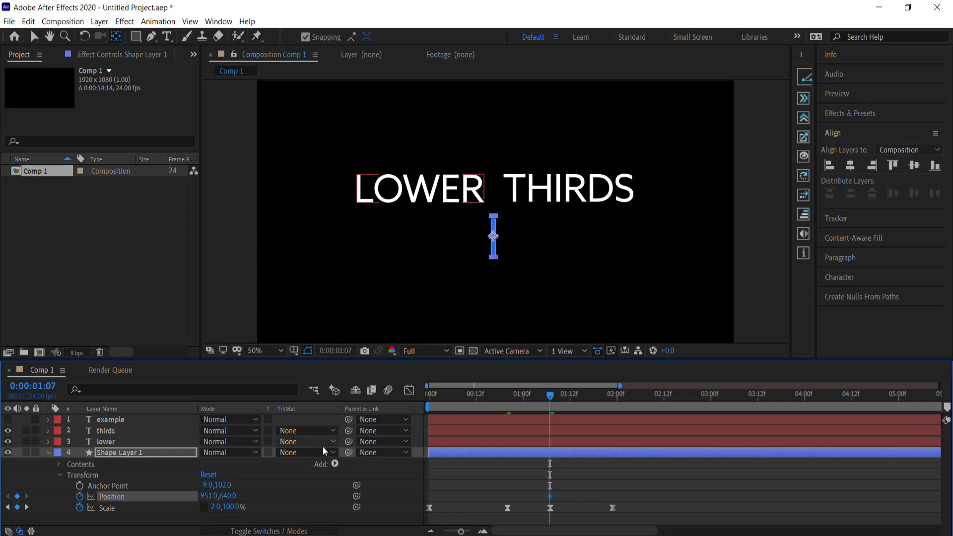
At 0:00:00:20, set Shape Layer 1's Y Position to 453 to place the bar between the words, and preview the movement.
{"action": "left_click_drag", "start_coordinate": [549, 398], "coordinate": [507, 397]}
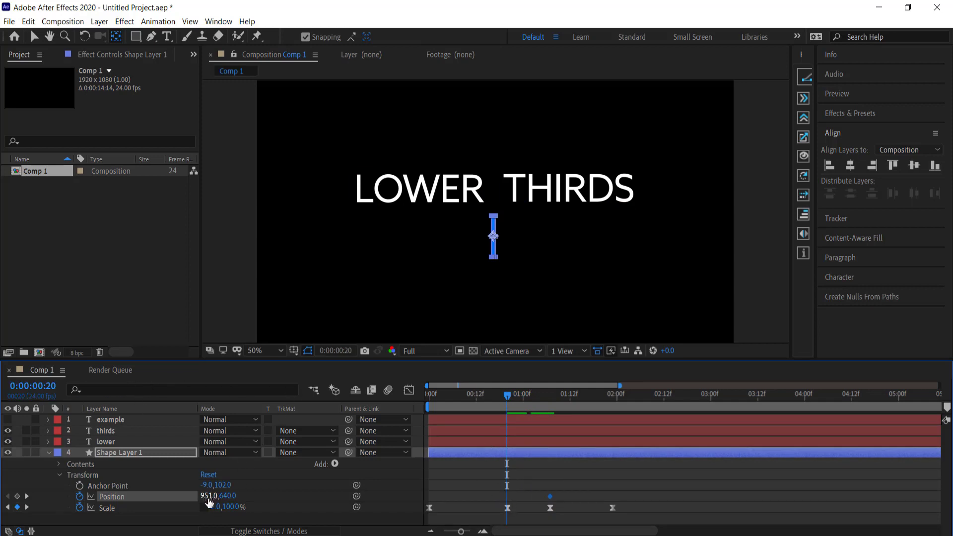
{"action": "left_click_drag", "start_coordinate": [227, 496], "coordinate": [101, 497]}
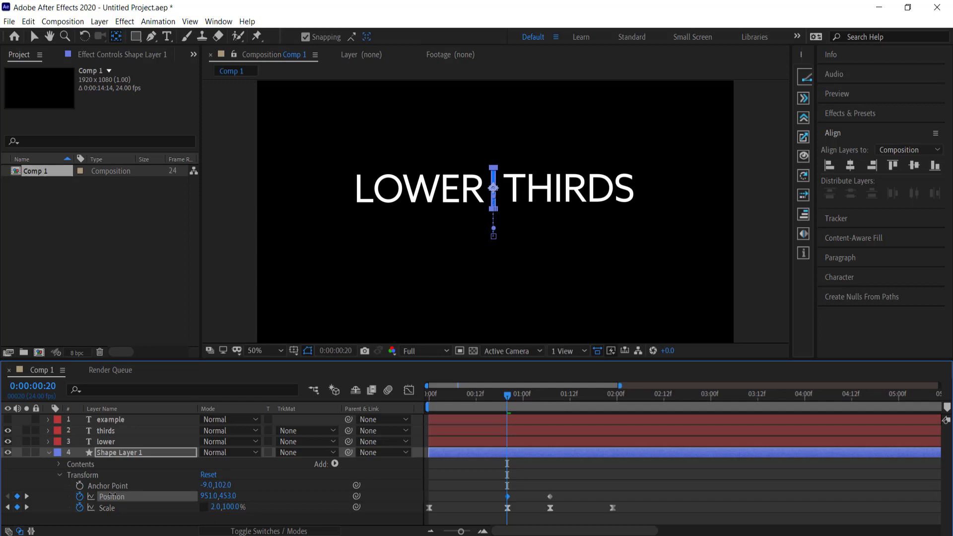
{"action": "left_click_drag", "start_coordinate": [509, 402], "coordinate": [499, 397]}
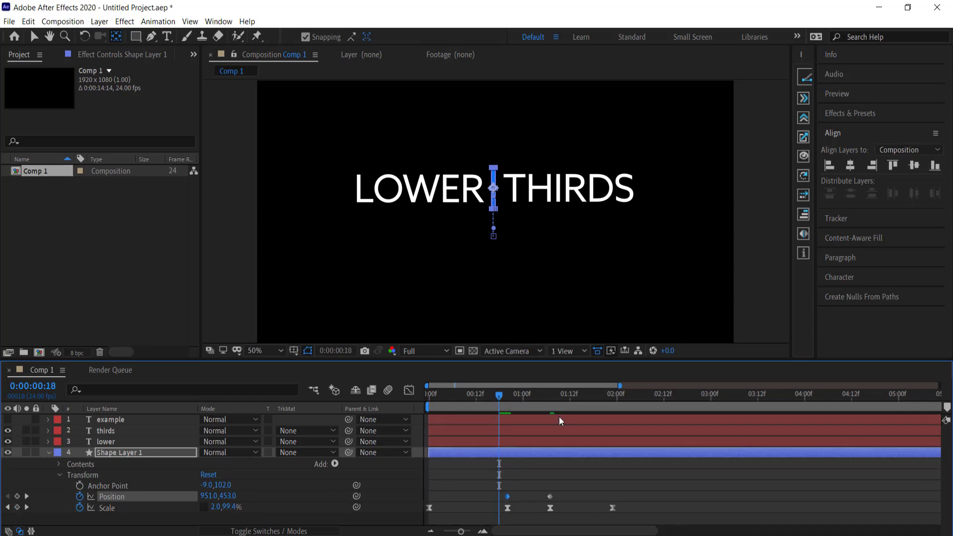
{"action": "key", "text": "space"}
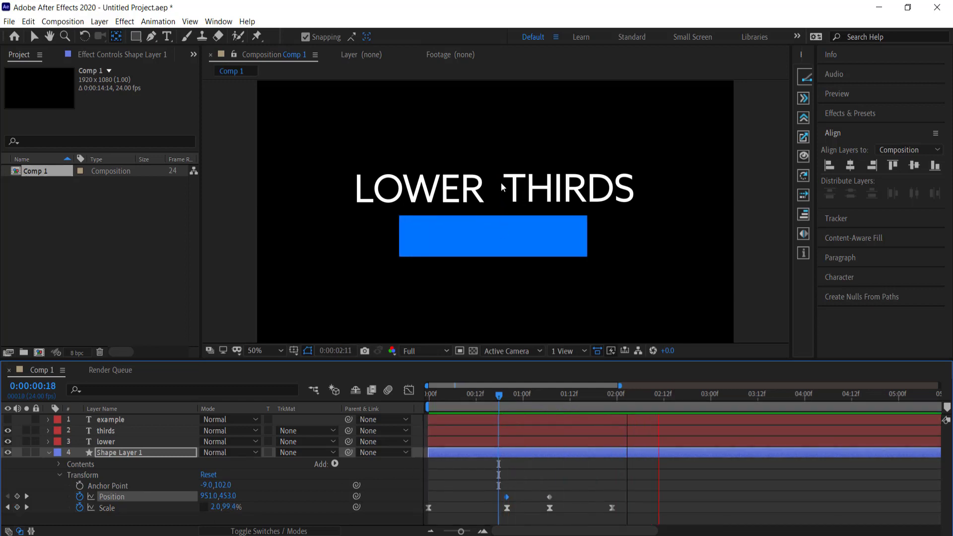
{"action": "key", "text": "space"}
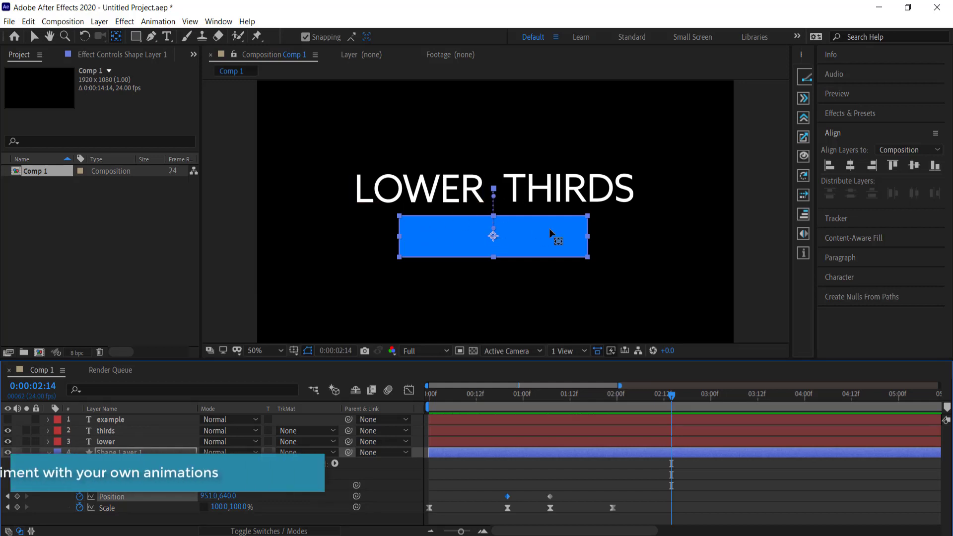
Apply Easy Ease to both Position keyframes of Shape Layer 1 and sharpen their speed curve in the Graph Editor.
{"action": "left_click_drag", "start_coordinate": [555, 399], "coordinate": [515, 399]}
{"action": "left_click_drag", "start_coordinate": [564, 486], "coordinate": [487, 503]}
{"action": "right_click", "coordinate": [507, 499]}
{"action": "mouse_move", "coordinate": [571, 491]}
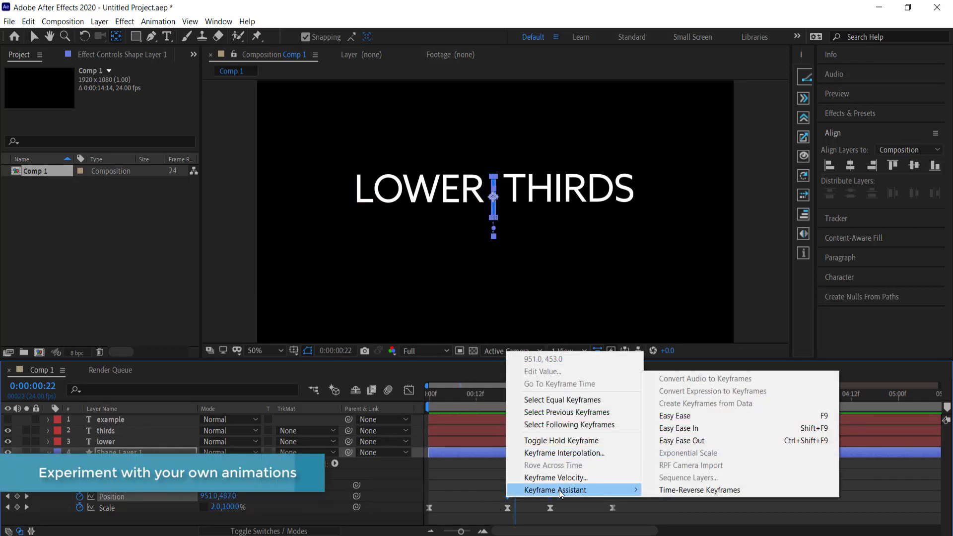
{"action": "left_click", "coordinate": [705, 417]}
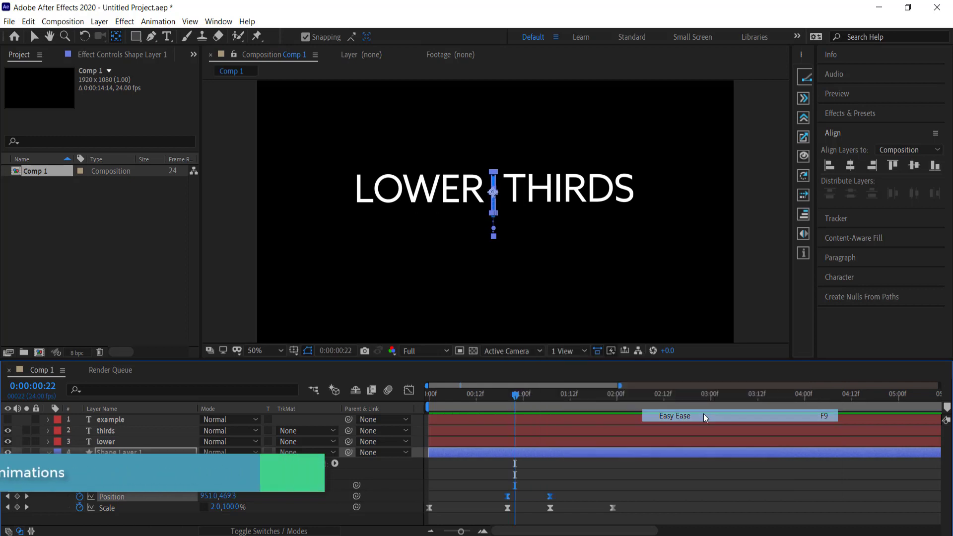
{"action": "left_click", "coordinate": [409, 391]}
{"action": "mouse_move", "coordinate": [522, 490]}
{"action": "left_mouse_down"}
{"action": "mouse_move", "coordinate": [493, 513]}
{"action": "mouse_move", "coordinate": [526, 500]}
{"action": "mouse_move", "coordinate": [557, 508]}
{"action": "mouse_move", "coordinate": [532, 500]}
{"action": "left_mouse_up"}
{"action": "left_click", "coordinate": [409, 390]}
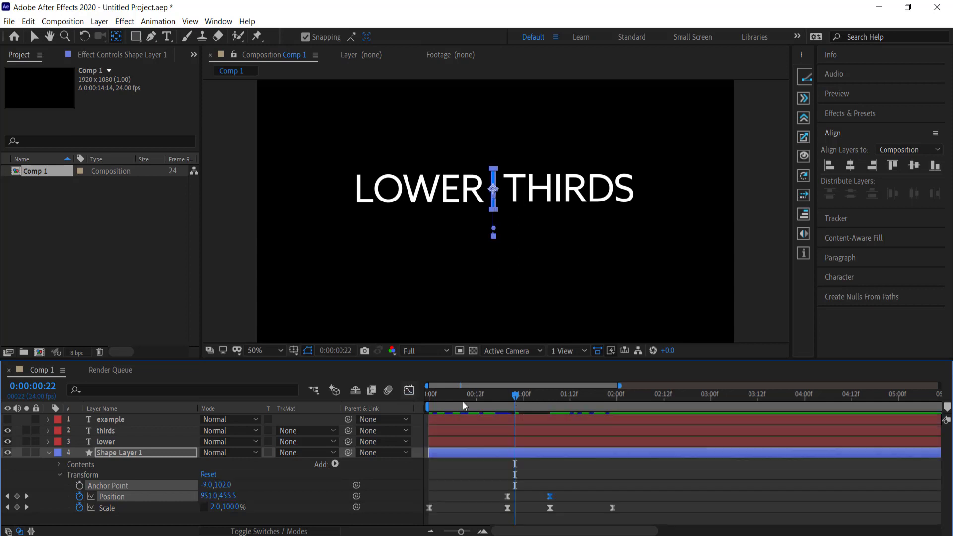
Play back the eased drop and opening of the rectangle from 0:00:00:18.
{"action": "left_click_drag", "start_coordinate": [507, 396], "coordinate": [499, 397]}
{"action": "key", "text": "space"}
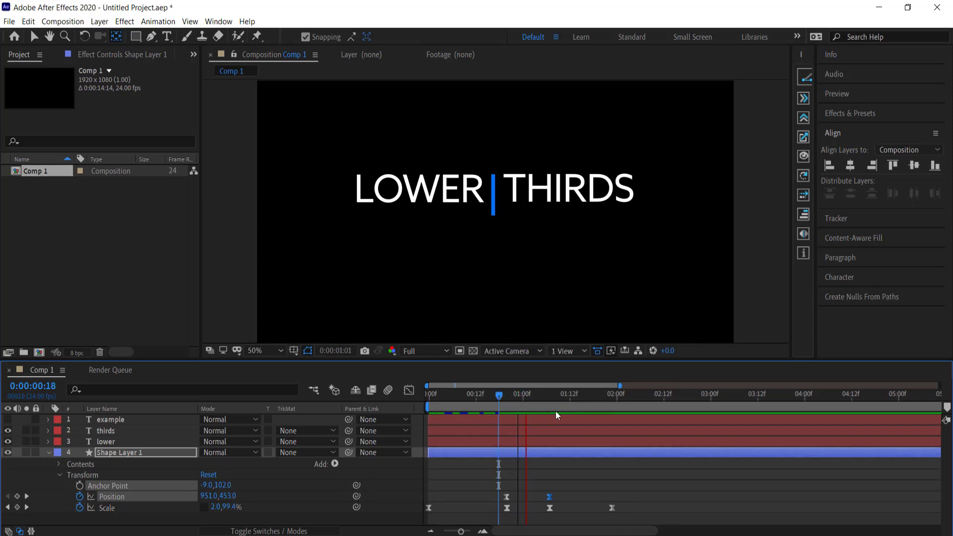
{"action": "key", "text": "space"}
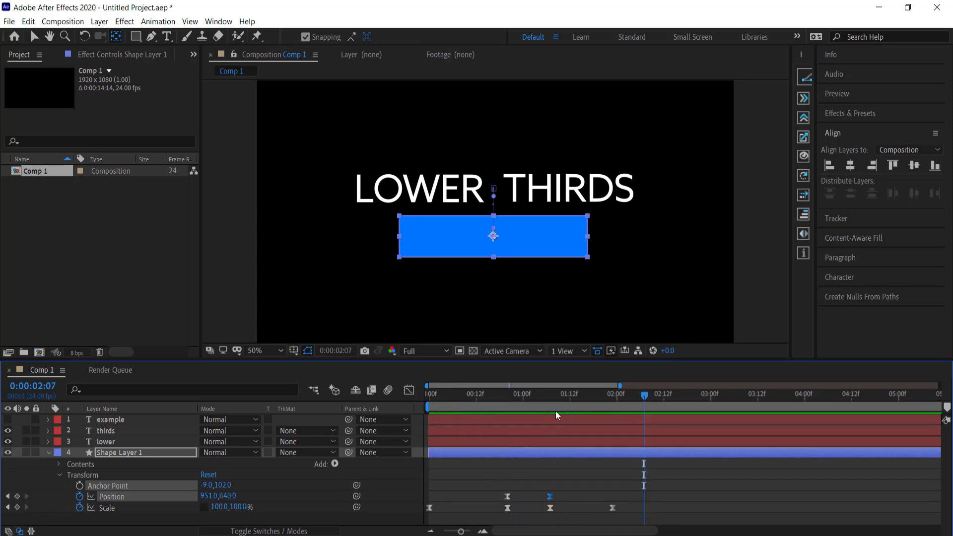
Add Position keyframes to the lower and thirds text layers at 0:00:00:20.
{"action": "left_click_drag", "start_coordinate": [645, 397], "coordinate": [506, 400]}
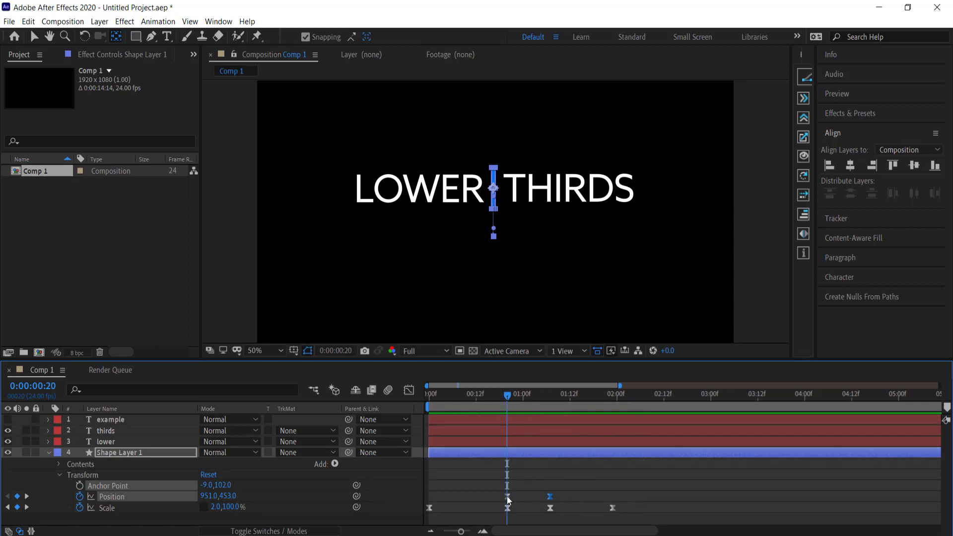
{"action": "left_click", "coordinate": [116, 443]}
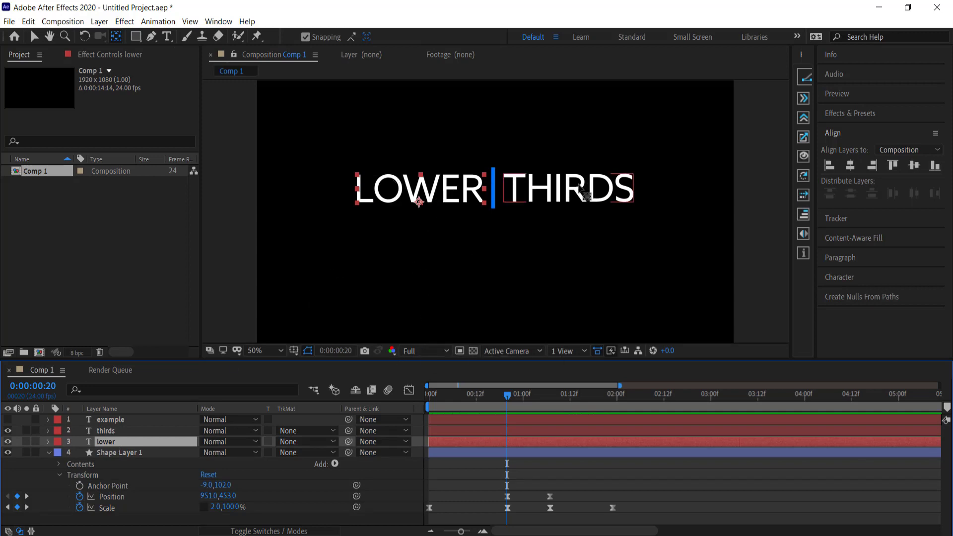
{"action": "key", "text": "p"}
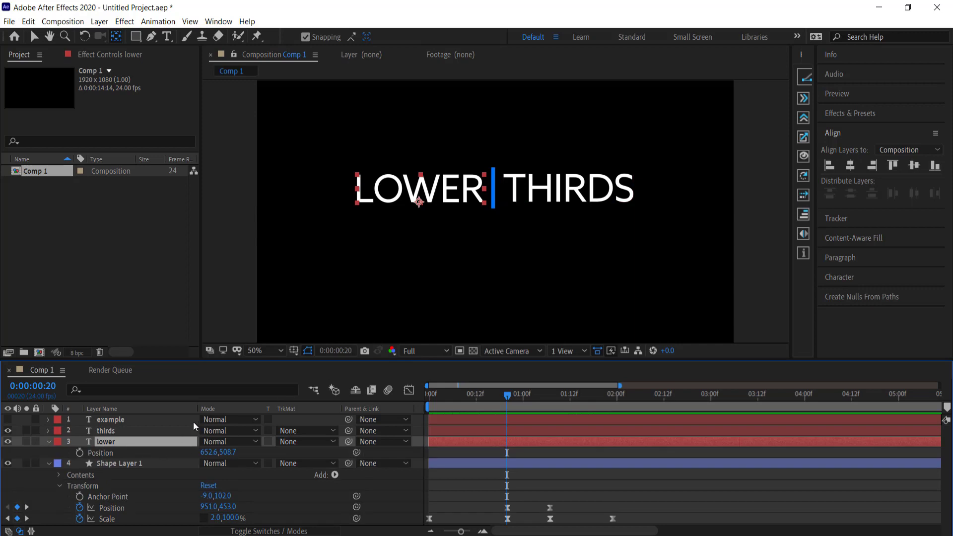
{"action": "left_click", "coordinate": [81, 454]}
{"action": "left_click", "coordinate": [111, 431]}
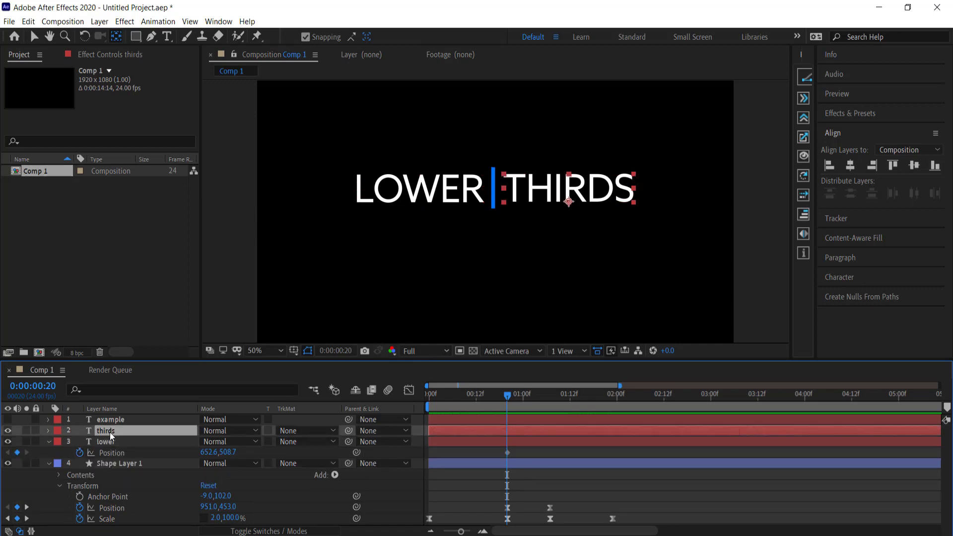
{"action": "key", "text": "p"}
{"action": "left_click", "coordinate": [80, 443]}
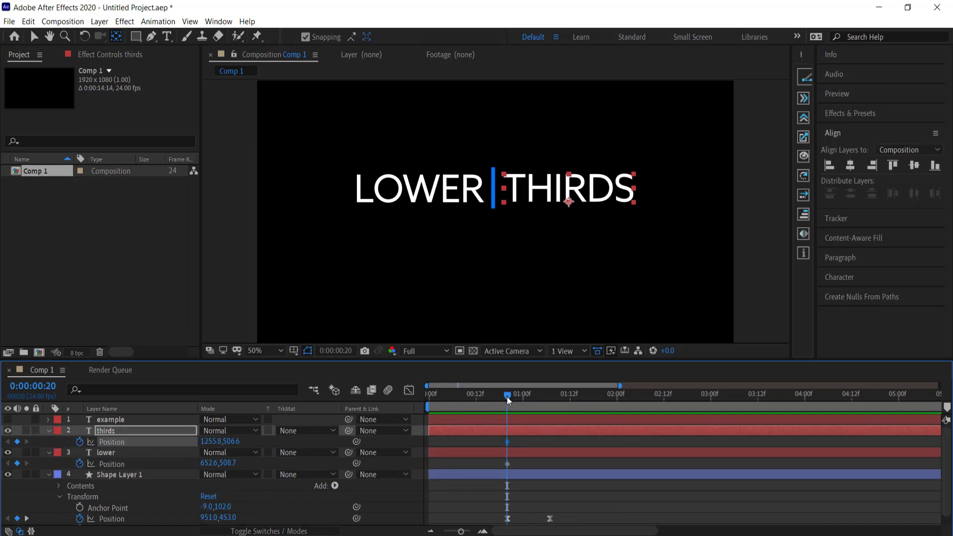
At 0:00:00:00, swap the two words horizontally, moving THIRDS to about X 638 and LOWER to about X 1243.
{"action": "left_click_drag", "start_coordinate": [507, 398], "coordinate": [424, 400]}
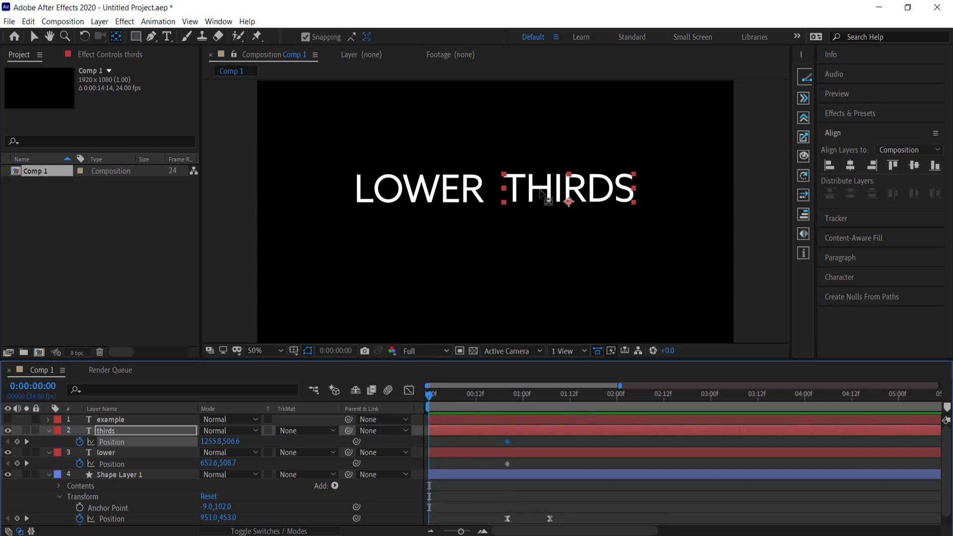
{"action": "key", "text": "v"}
{"action": "left_click_drag", "start_coordinate": [549, 192], "coordinate": [389, 193]}
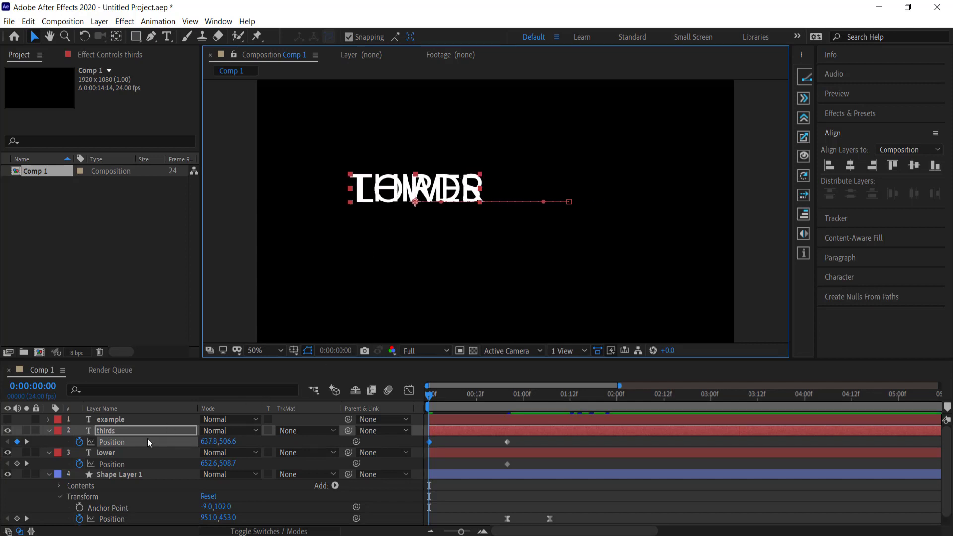
{"action": "left_click", "coordinate": [120, 455]}
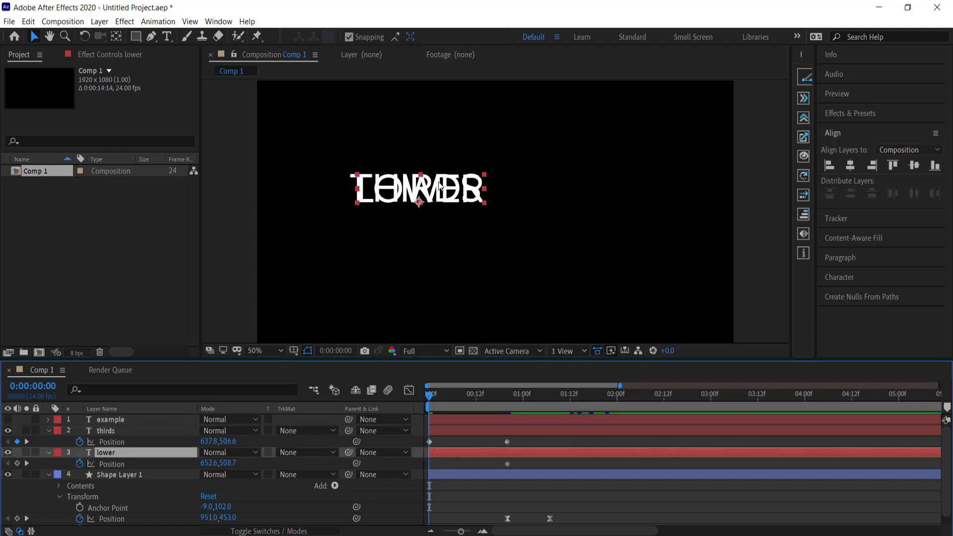
{"action": "left_click_drag", "start_coordinate": [430, 183], "coordinate": [575, 177]}
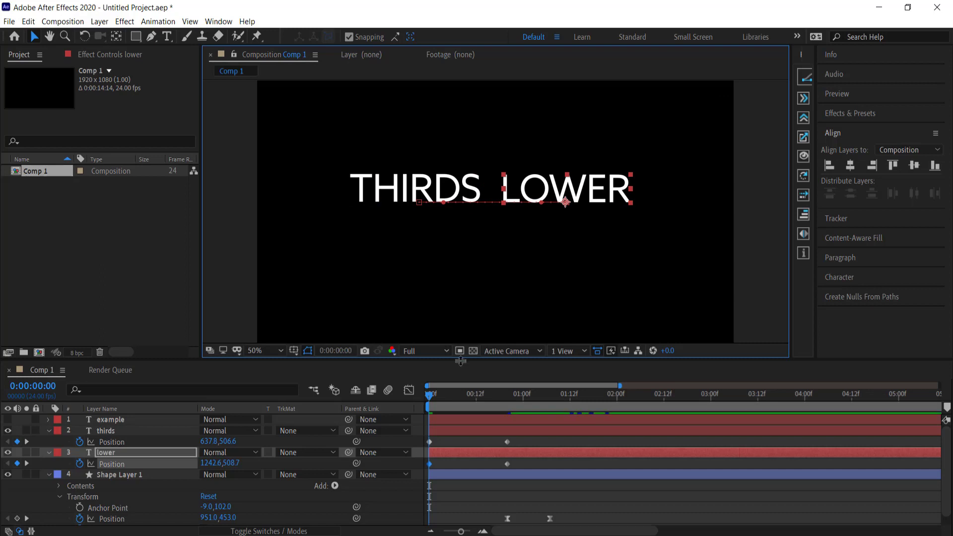
At 0:00:00:20, nudge LOWER left to X 634.6 so its gap to the blue bar is wider.
{"action": "left_click_drag", "start_coordinate": [431, 398], "coordinate": [508, 394]}
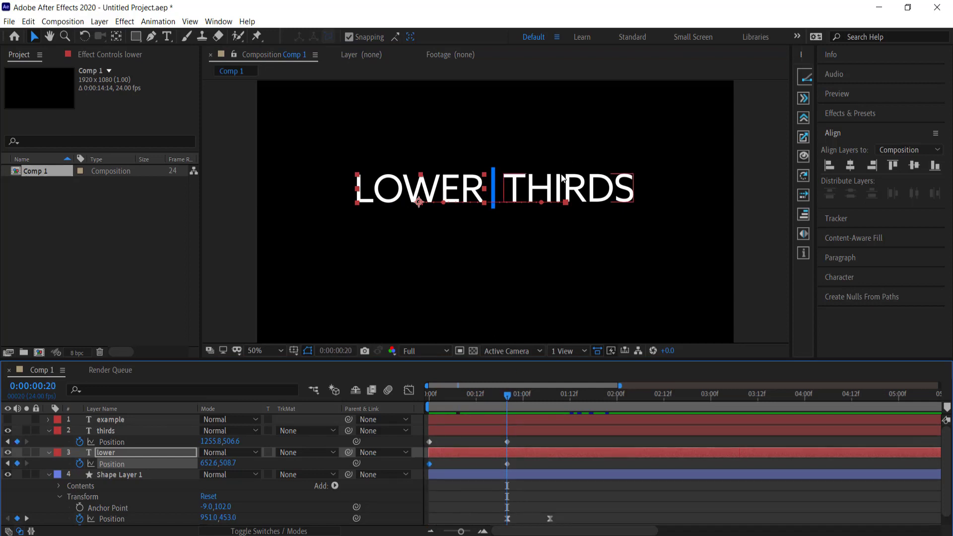
{"action": "left_click", "coordinate": [534, 188]}
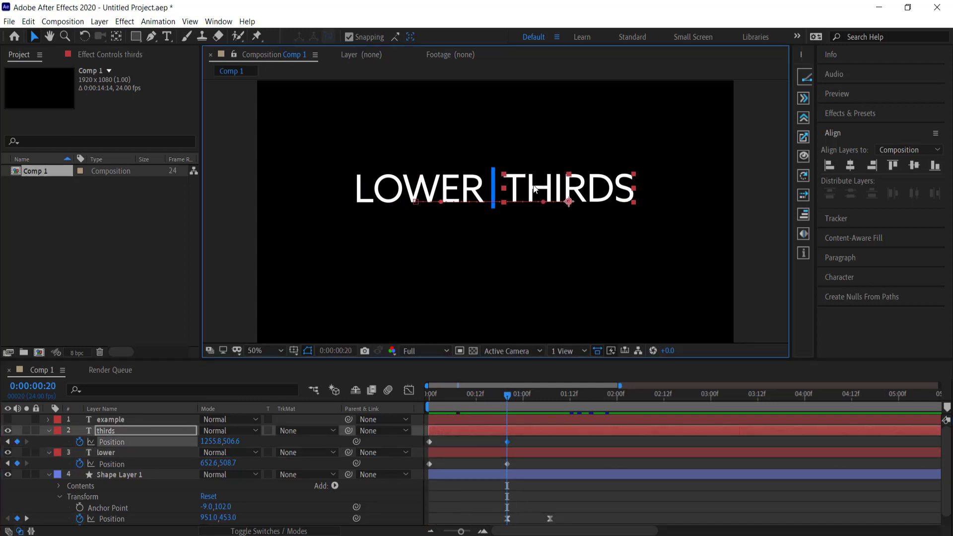
{"action": "left_click", "coordinate": [470, 192]}
{"action": "key", "text": "Left"}
{"action": "key", "text": "Left"}
{"action": "key", "text": "Left"}
{"action": "key", "text": "Left"}
{"action": "key", "text": "Left"}
{"action": "key", "text": "Left"}
{"action": "key", "text": "Left"}
{"action": "key", "text": "Left"}
{"action": "key", "text": "Left"}
{"action": "key", "text": "Left"}
{"action": "key", "text": "Left"}
{"action": "key", "text": "Left"}
{"action": "key", "text": "Left"}
{"action": "key", "text": "Left"}
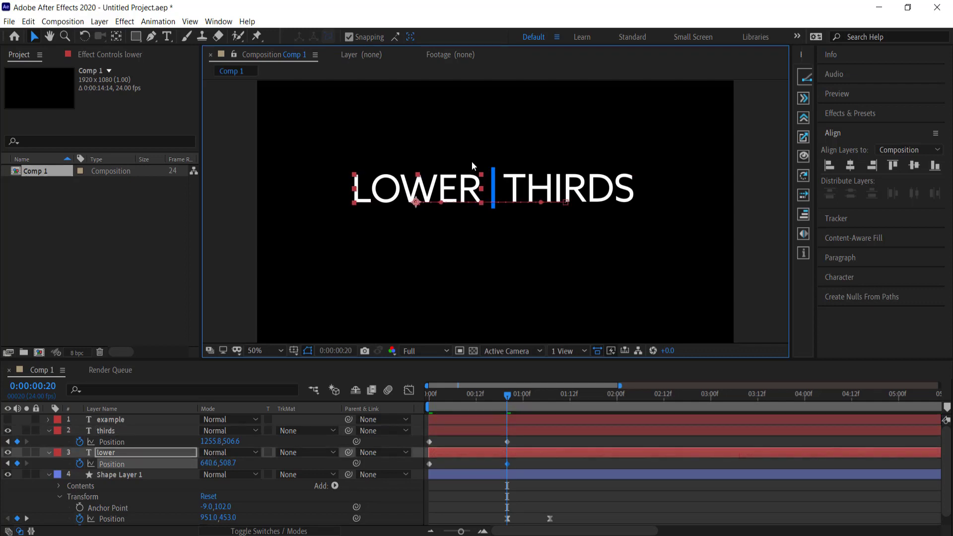
{"action": "key", "text": "Left"}
{"action": "key", "text": "Left"}
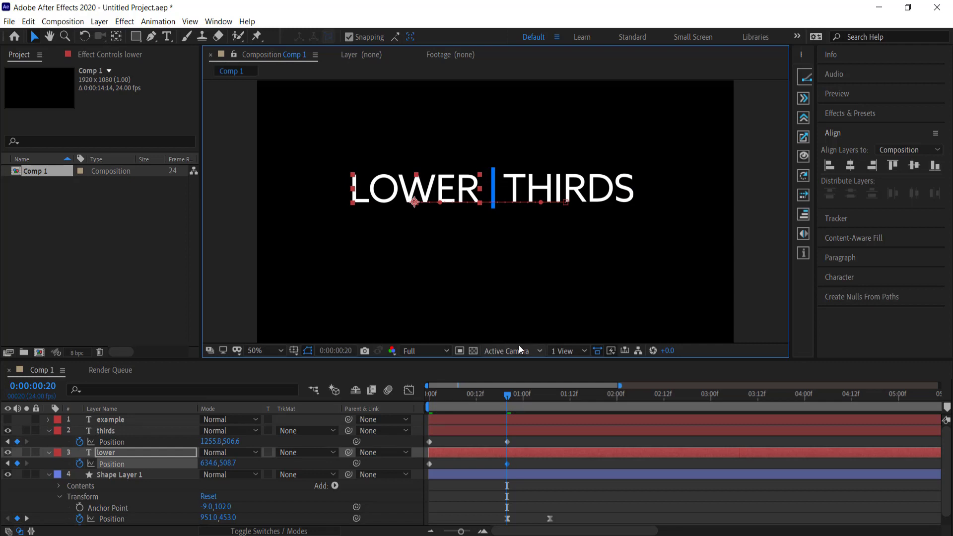
Apply Easy Ease to both Position keyframes of the thirds layer and shape their speed curve into a sharp central peak.
{"action": "left_click", "coordinate": [514, 440]}
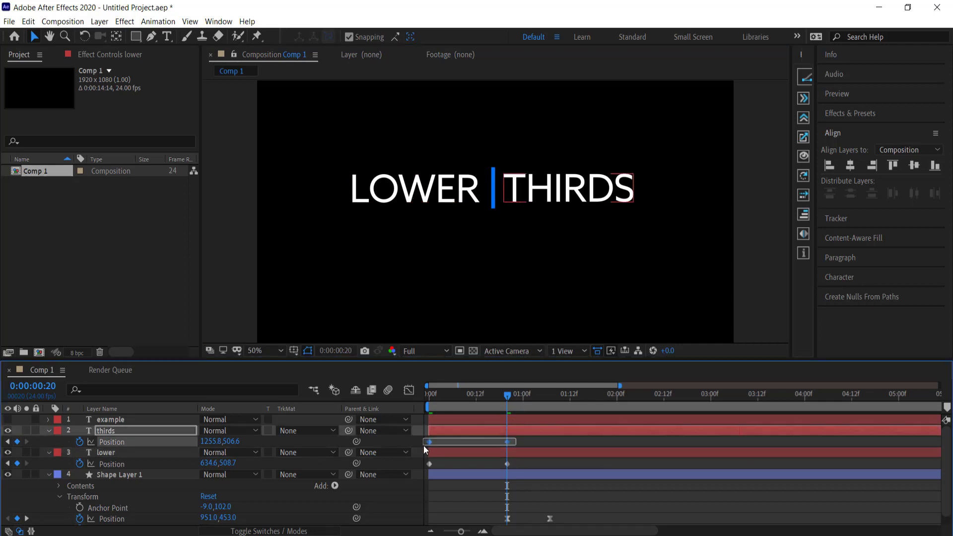
{"action": "right_click", "coordinate": [429, 442]}
{"action": "mouse_move", "coordinate": [466, 439]}
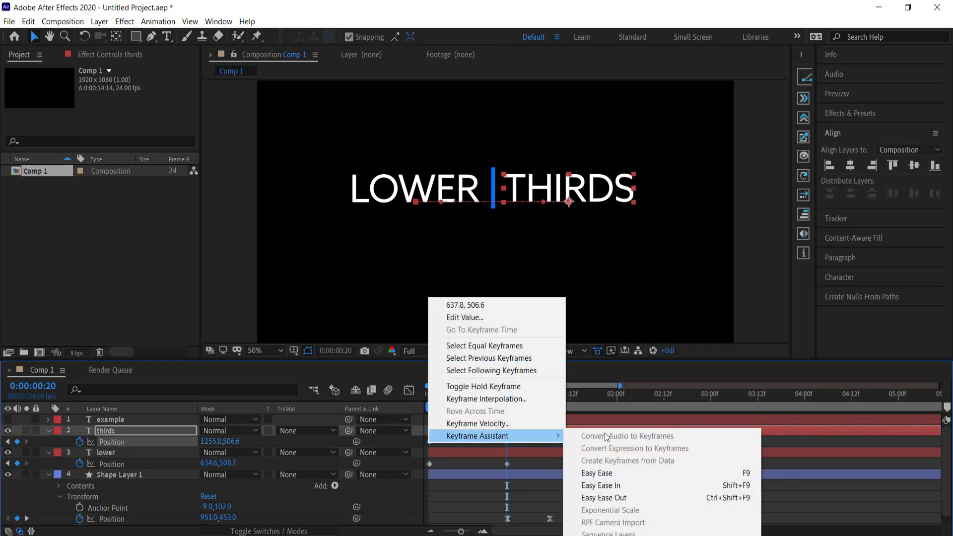
{"action": "left_click", "coordinate": [635, 476]}
{"action": "left_click", "coordinate": [409, 390]}
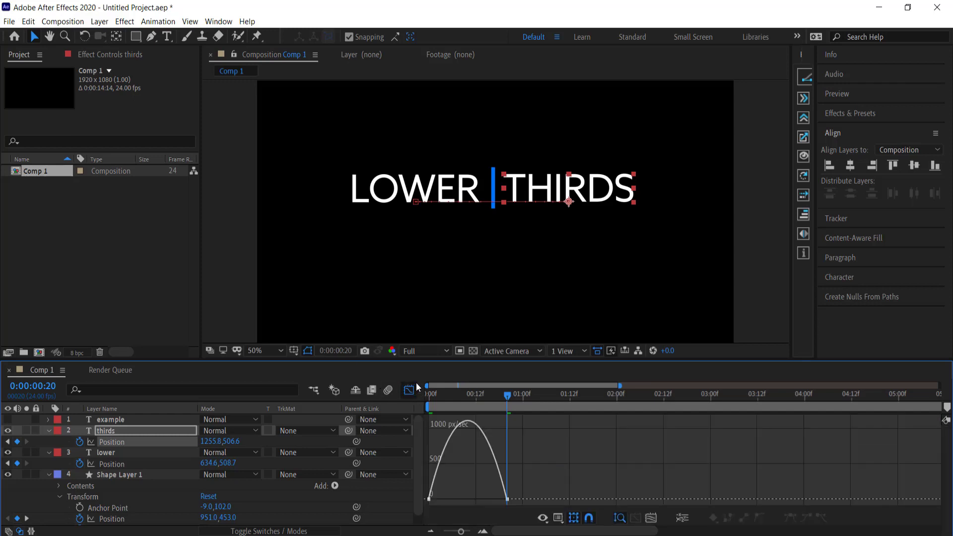
{"action": "left_click_drag", "start_coordinate": [441, 499], "coordinate": [469, 499]}
{"action": "left_click", "coordinate": [507, 499]}
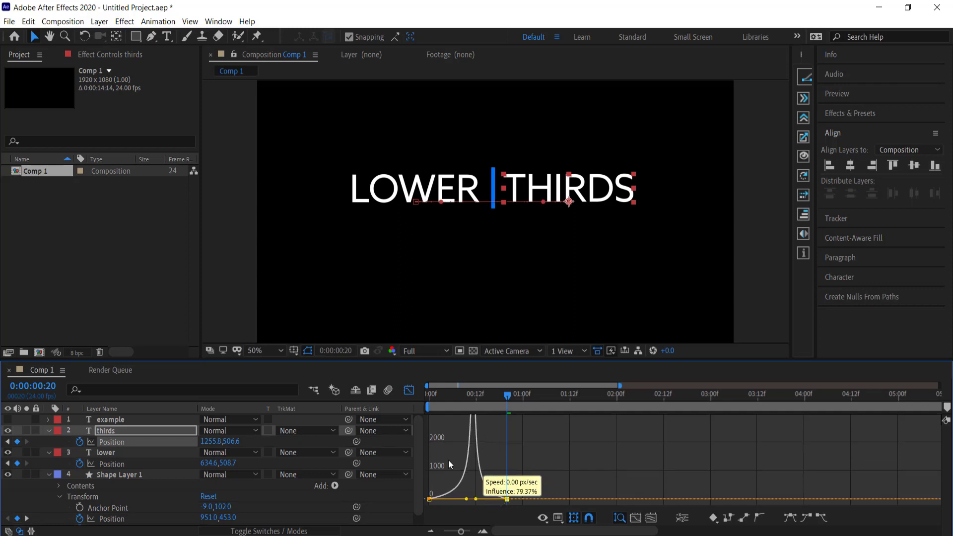
Apply Easy Ease to both Position keyframes of the lower layer and shape their speed curve into a sharp central peak.
{"action": "left_click", "coordinate": [408, 390]}
{"action": "left_click_drag", "start_coordinate": [514, 461], "coordinate": [418, 468]}
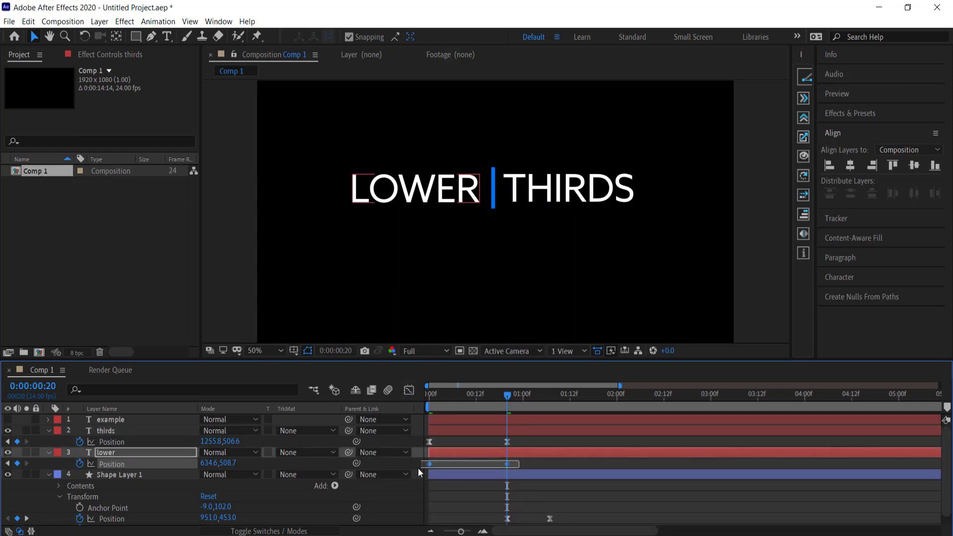
{"action": "right_click", "coordinate": [428, 465]}
{"action": "mouse_move", "coordinate": [481, 457]}
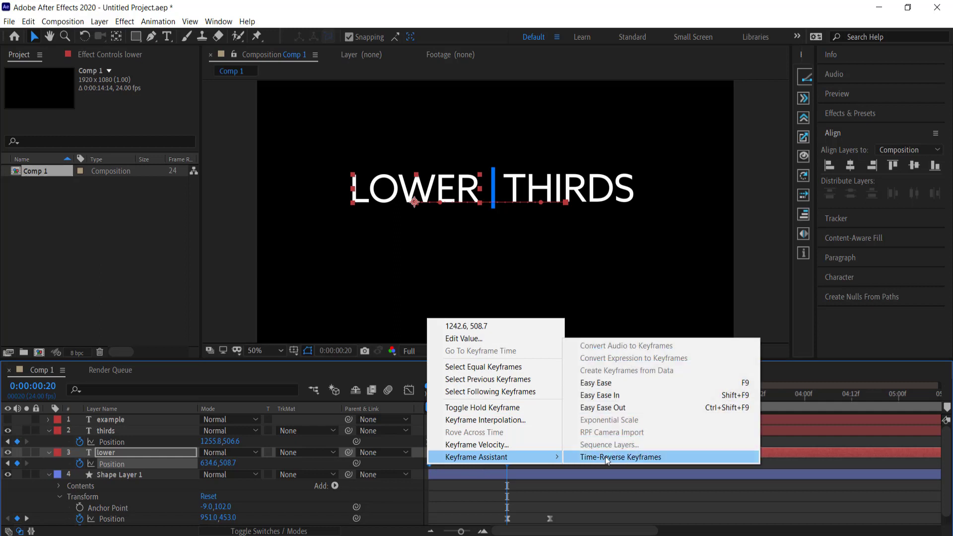
{"action": "left_click", "coordinate": [614, 383]}
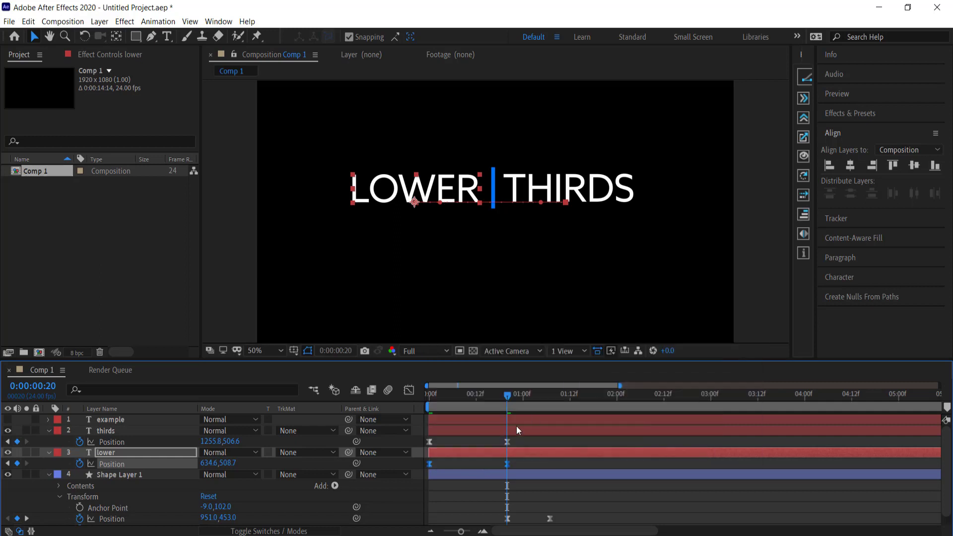
{"action": "left_click", "coordinate": [410, 391]}
{"action": "left_click", "coordinate": [429, 499]}
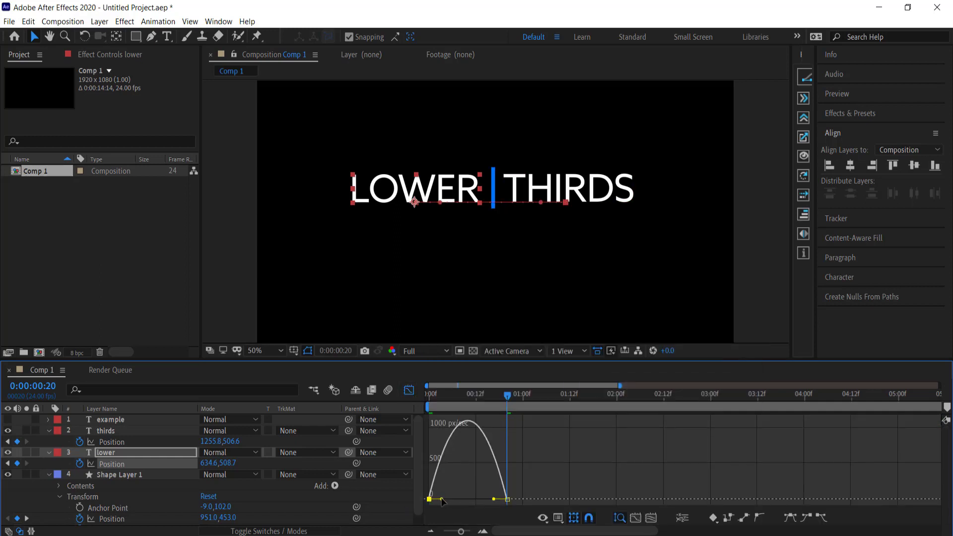
{"action": "left_click_drag", "start_coordinate": [442, 499], "coordinate": [469, 499]}
{"action": "left_click", "coordinate": [507, 499]}
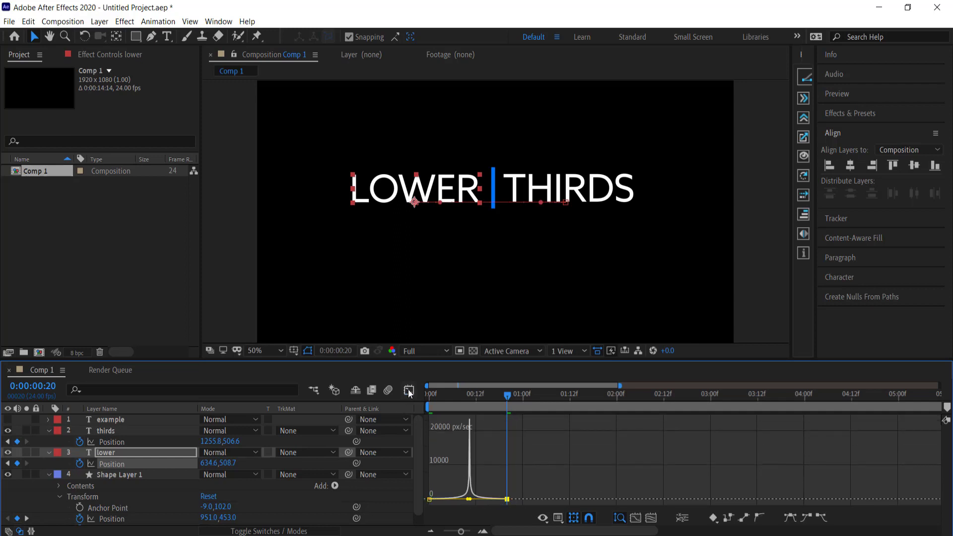
Leave the speed graph and preview the animation from the start.
{"action": "left_click", "coordinate": [409, 392]}
{"action": "left_click_drag", "start_coordinate": [507, 395], "coordinate": [401, 402]}
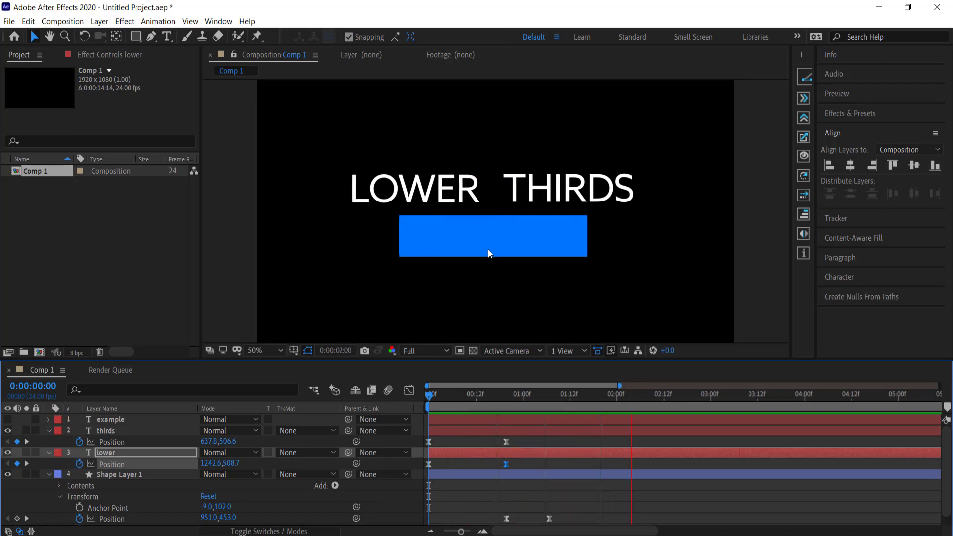
{"action": "key", "text": "space"}
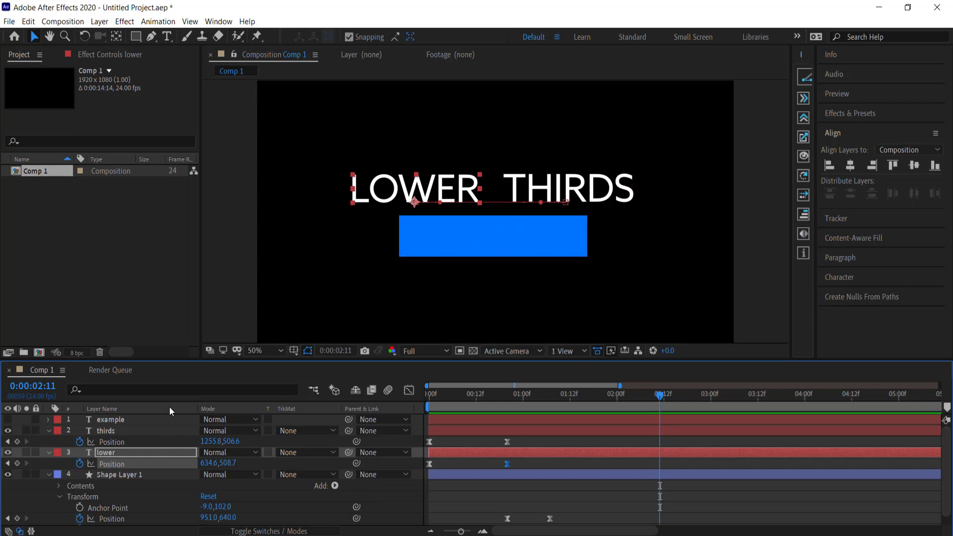
Collapse the expanded properties of the thirds, lower and Shape Layer 1 layers.
{"action": "left_click", "coordinate": [120, 421]}
{"action": "left_click", "coordinate": [120, 431]}
{"action": "key", "text": "u"}
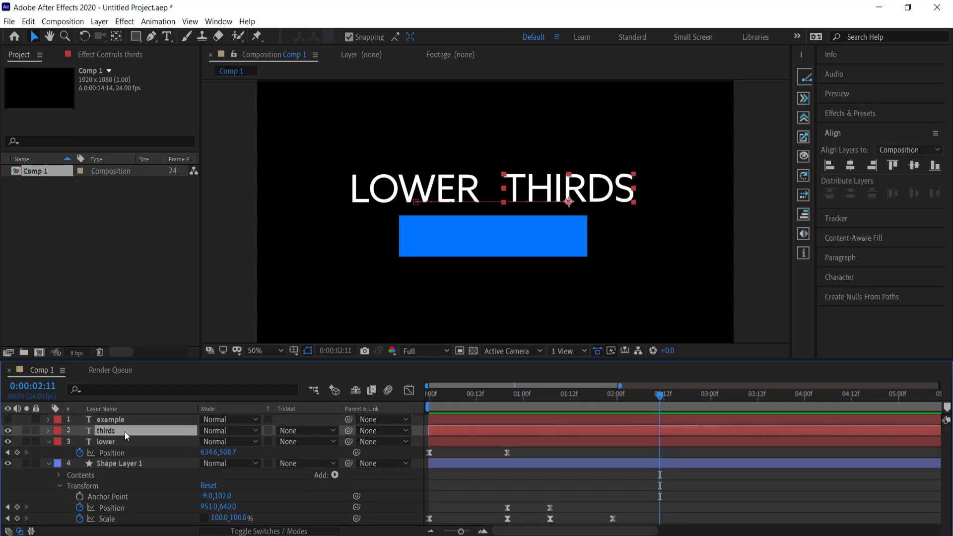
{"action": "key", "text": "u"}
{"action": "key", "text": "u"}
{"action": "left_click", "coordinate": [121, 465], "text": "shift"}
{"action": "key", "text": "u"}
{"action": "key", "text": "u"}
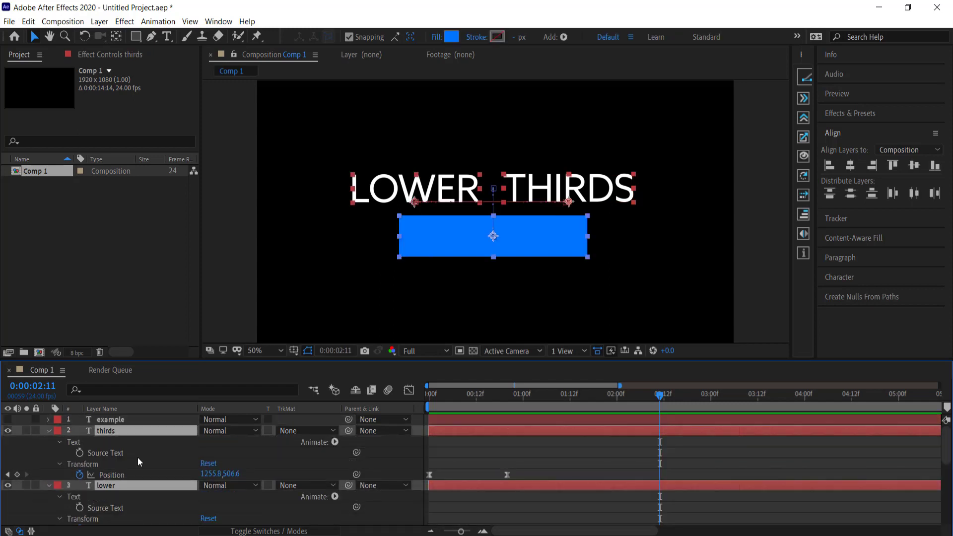
{"action": "key", "text": "u"}
At 0:00:02:00, draw a rectangle on a new shape layer covering THIRDS and fill it with lime green B6FF00.
{"action": "left_click_drag", "start_coordinate": [660, 396], "coordinate": [618, 395]}
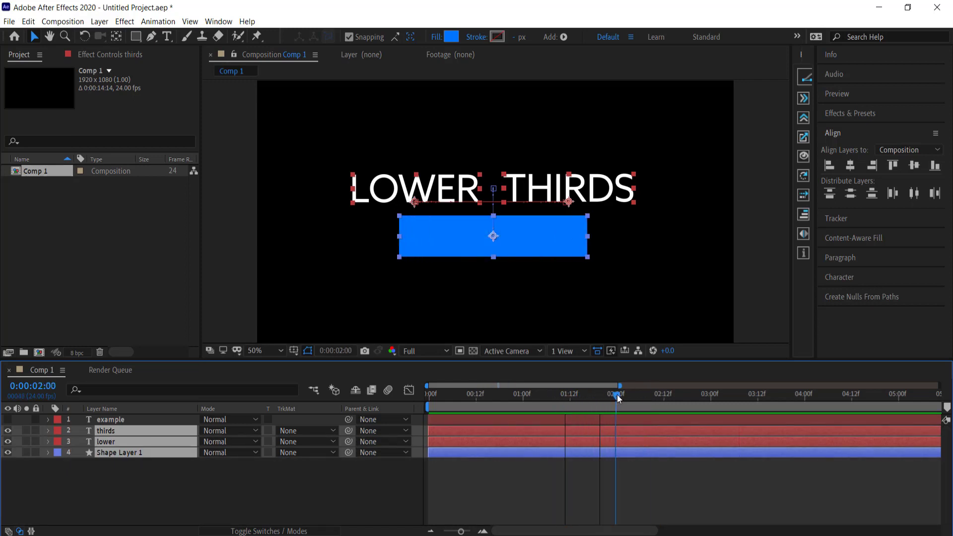
{"action": "left_click", "coordinate": [165, 486]}
{"action": "left_click", "coordinate": [136, 37]}
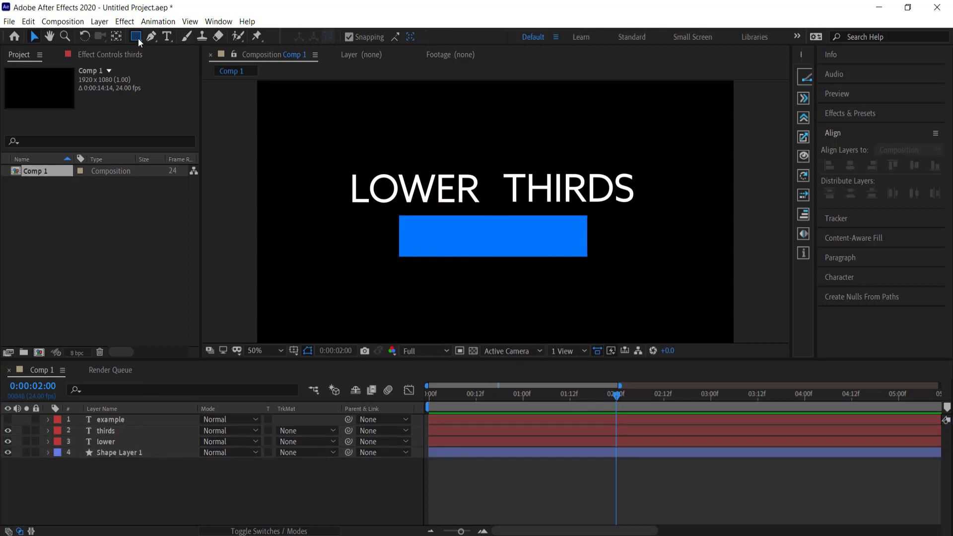
{"action": "left_click_drag", "start_coordinate": [501, 167], "coordinate": [642, 208]}
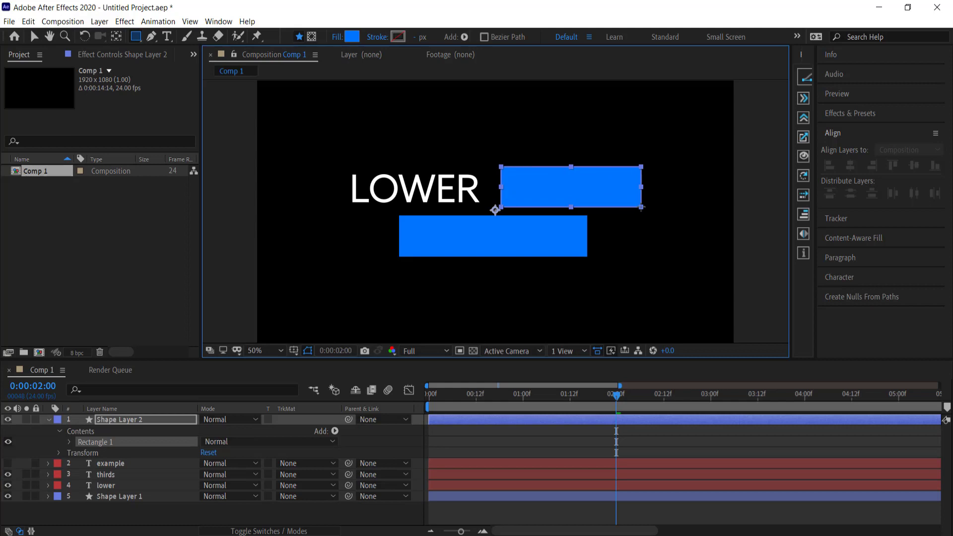
{"action": "left_click", "coordinate": [353, 37]}
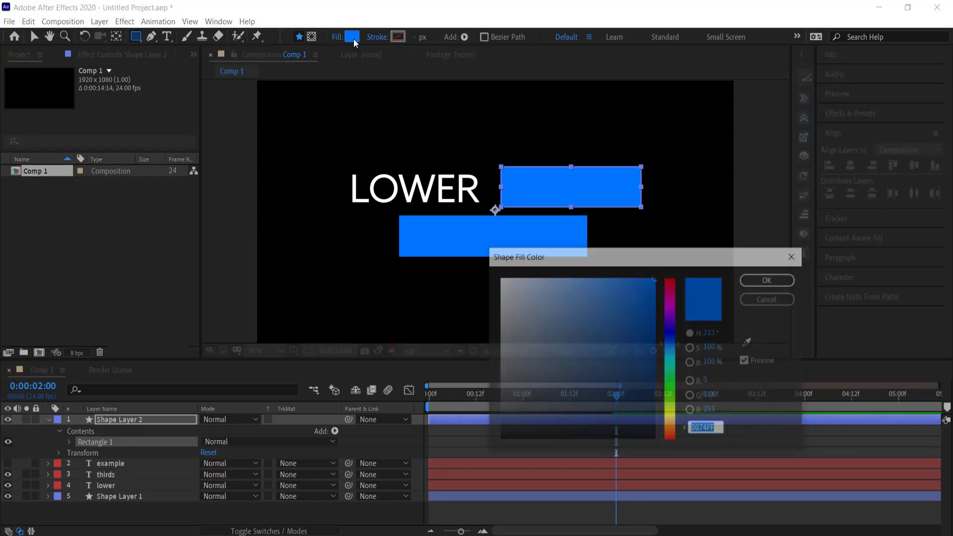
{"action": "left_click", "coordinate": [671, 401]}
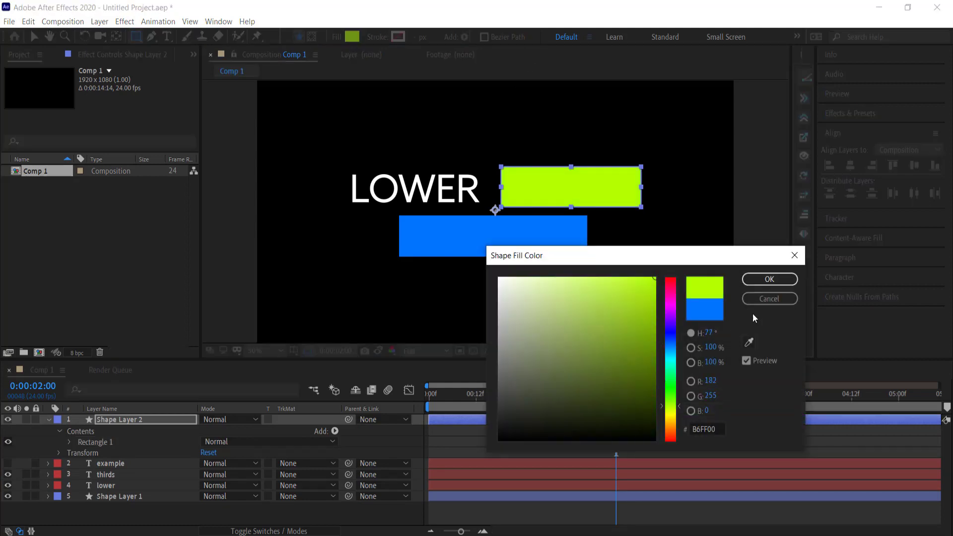
{"action": "left_click", "coordinate": [763, 280]}
Rename the green rectangle's layer as Mask TXT 1.
{"action": "left_click", "coordinate": [114, 420]}
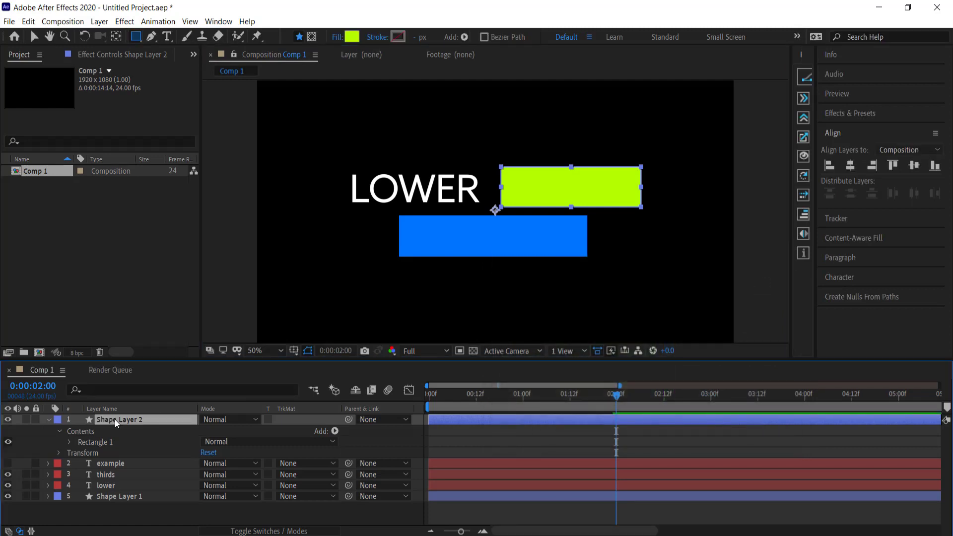
{"action": "key", "text": "Return"}
{"action": "type", "text": "Mask"}
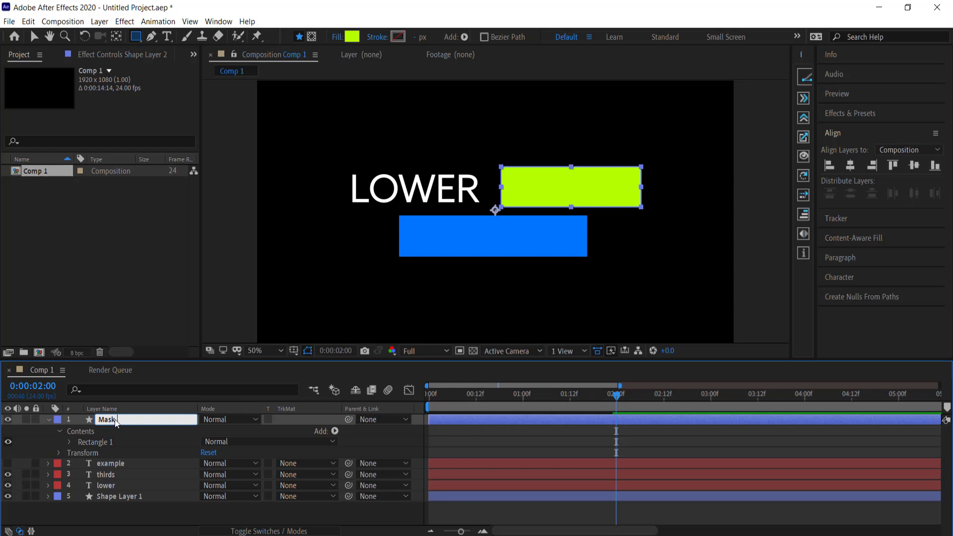
{"action": "type", "text": " TXT 1"}
{"action": "key", "text": "Return"}
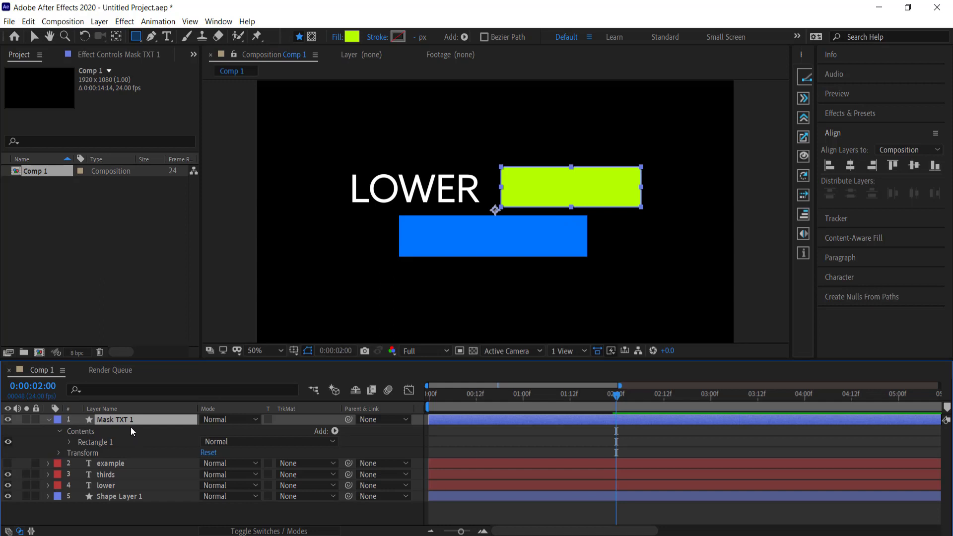
Duplicate the Mask TXT 1 layer and move the copy horizontally so it covers LOWER.
{"action": "key", "text": "ctrl+d"}
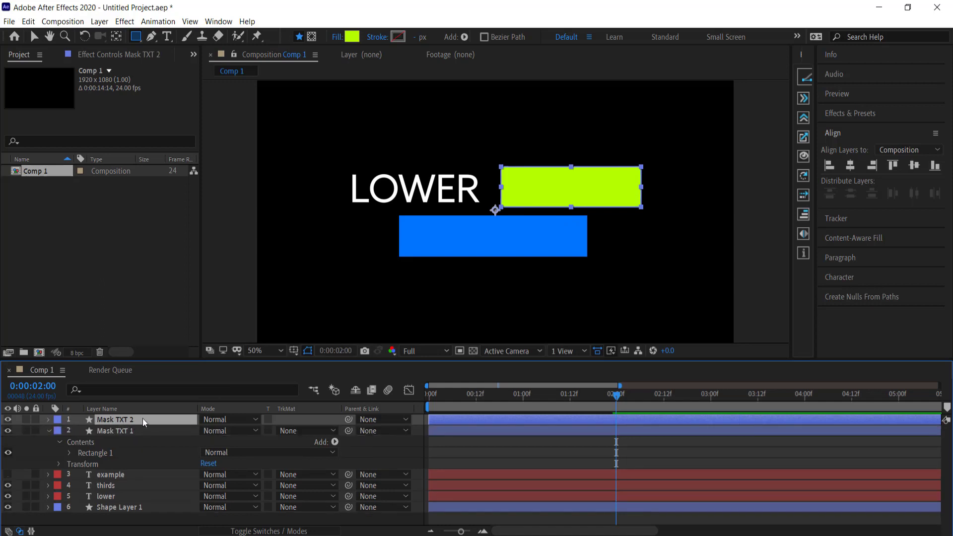
{"action": "key", "text": "v"}
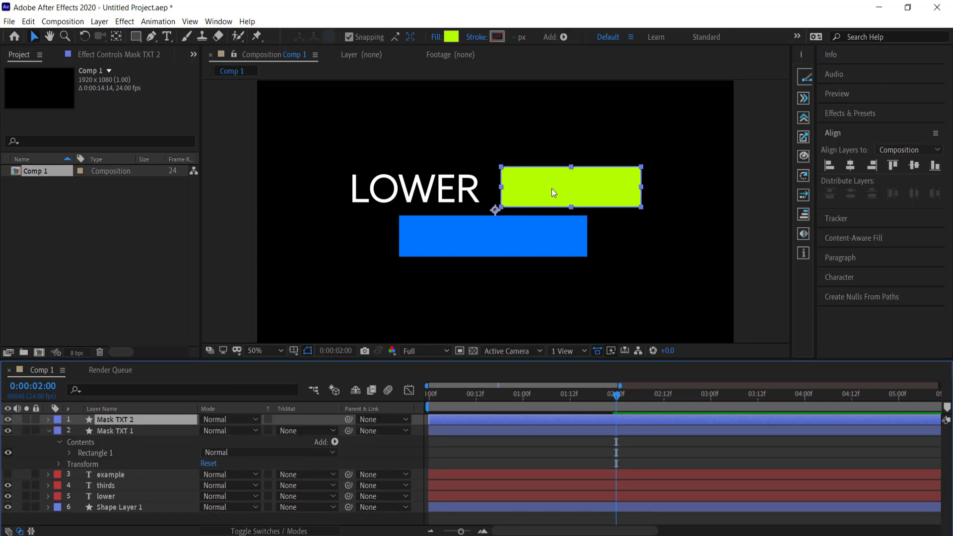
{"action": "left_click_drag", "start_coordinate": [570, 189], "coordinate": [409, 192]}
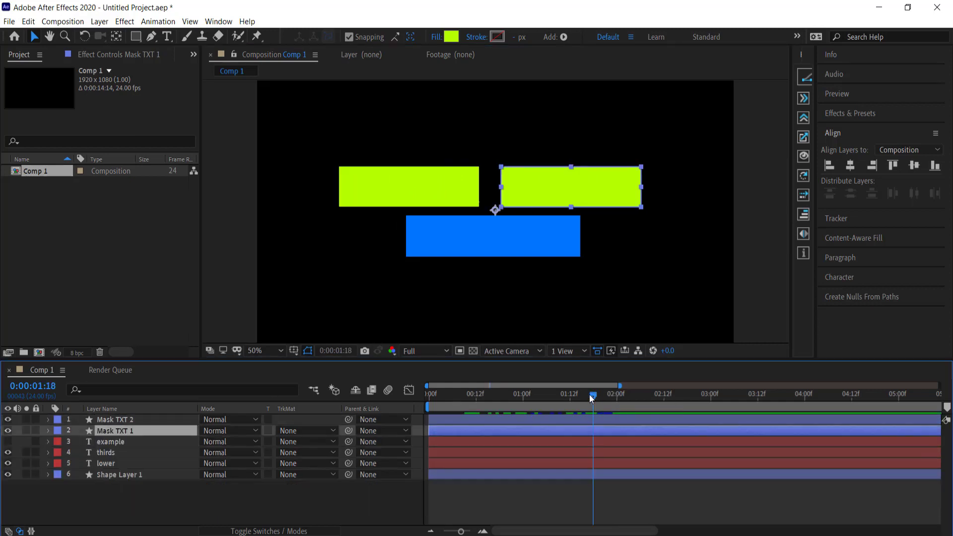
At 0:00:00:21, nudge the green rectangle over LOWER to the right until it sits close to the blue bar.
{"action": "left_click_drag", "start_coordinate": [590, 396], "coordinate": [511, 396]}
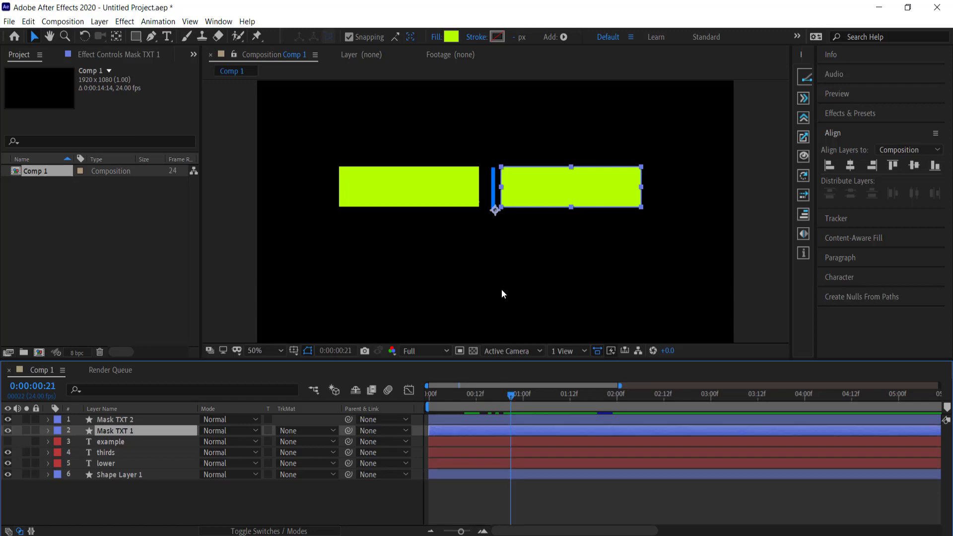
{"action": "left_click", "coordinate": [422, 186]}
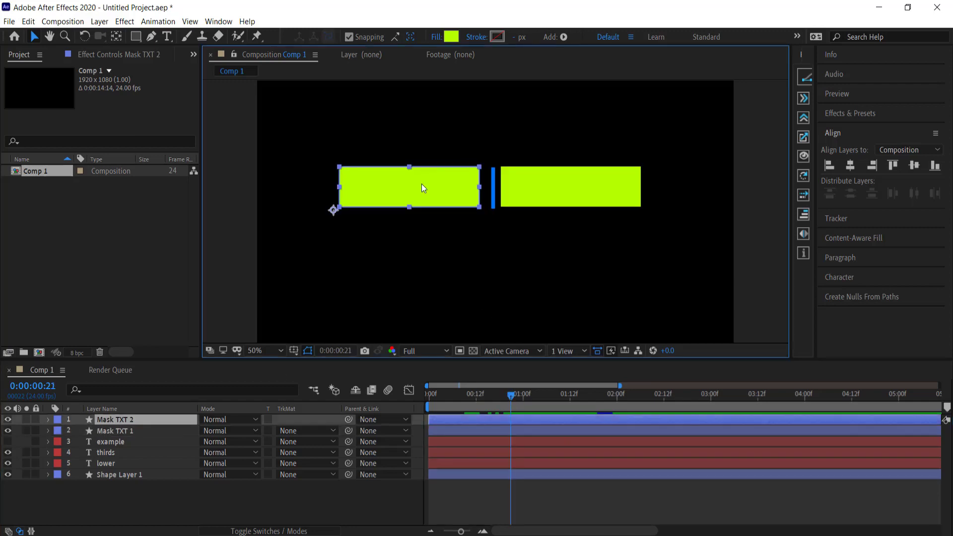
{"action": "key", "text": "Right"}
{"action": "key", "text": "Right"}
{"action": "key", "text": "Right"}
{"action": "key", "text": "Right"}
{"action": "key", "text": "Right"}
{"action": "key", "text": "Right"}
{"action": "key", "text": "Right"}
{"action": "key", "text": "Right"}
{"action": "key", "text": "Right"}
{"action": "key", "text": "Right"}
{"action": "key", "text": "Right"}
{"action": "key", "text": "Right"}
{"action": "key", "text": "Right"}
{"action": "key", "text": "Right"}
{"action": "key", "text": "Right"}
{"action": "key", "text": "Right"}
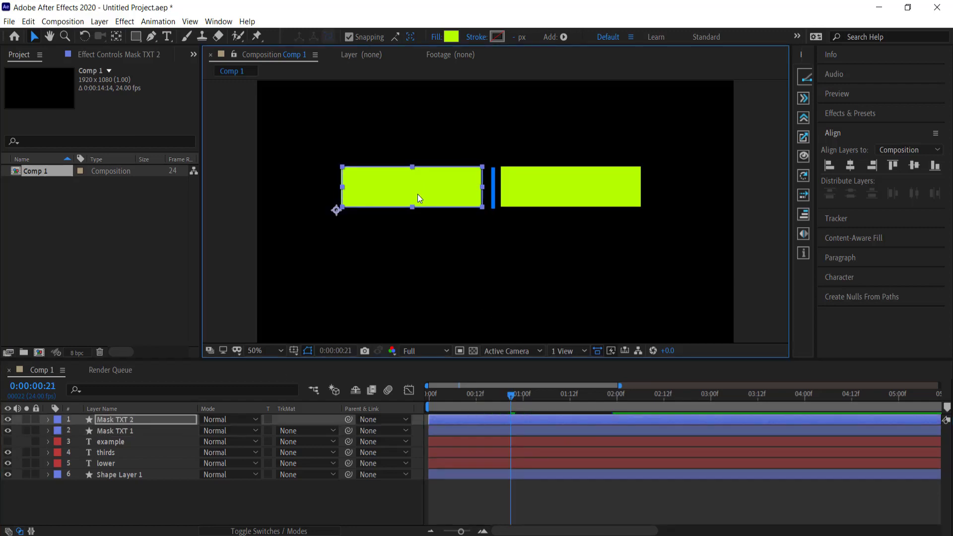
{"action": "key", "text": "Right"}
{"action": "key", "text": "Right"}
{"action": "key", "text": "Right"}
{"action": "key", "text": "Right"}
{"action": "key", "text": "Right"}
{"action": "key", "text": "Right"}
{"action": "key", "text": "Right"}
{"action": "key", "text": "Right"}
{"action": "key", "text": "Right"}
{"action": "key", "text": "Right"}
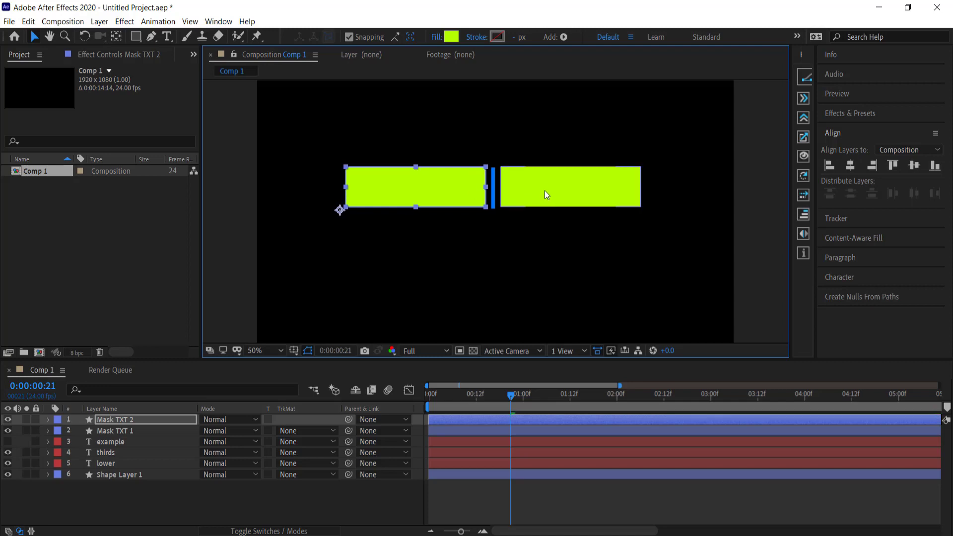
Nudge the green rectangle over THIRDS slightly left toward the blue bar.
{"action": "left_click", "coordinate": [541, 189]}
{"action": "key", "text": "Left"}
{"action": "key", "text": "Left"}
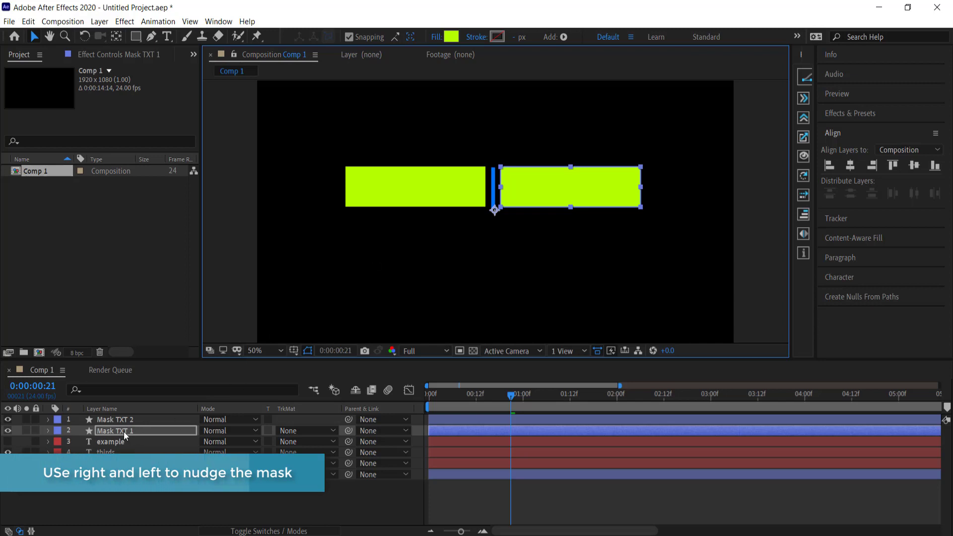
Reorder the layers so Mask TXT 1 sits directly above thirds and Mask TXT 2 directly above lower.
{"action": "left_click_drag", "start_coordinate": [127, 430], "coordinate": [125, 450]}
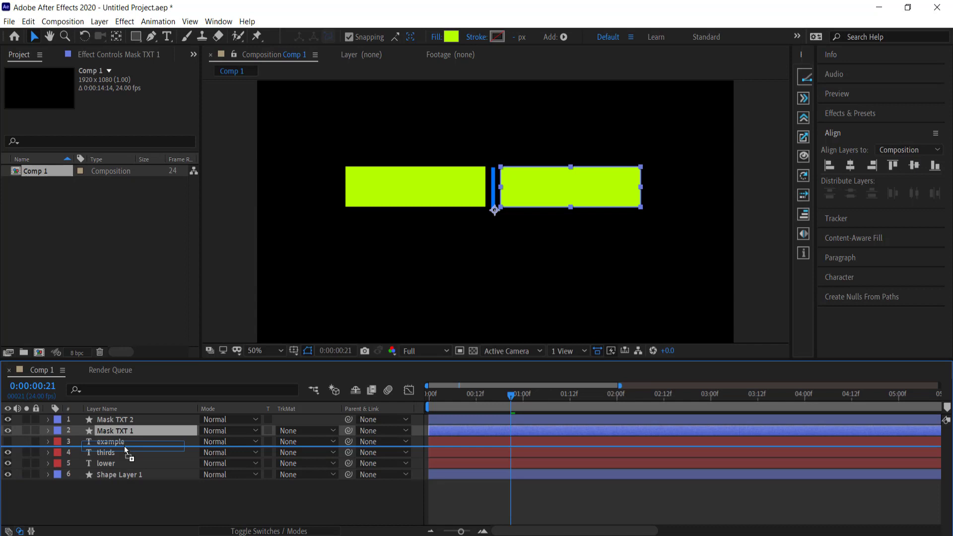
{"action": "mouse_move", "coordinate": [125, 451]}
{"action": "left_mouse_down"}
{"action": "mouse_move", "coordinate": [119, 419]}
{"action": "mouse_move", "coordinate": [118, 455]}
{"action": "left_mouse_up"}
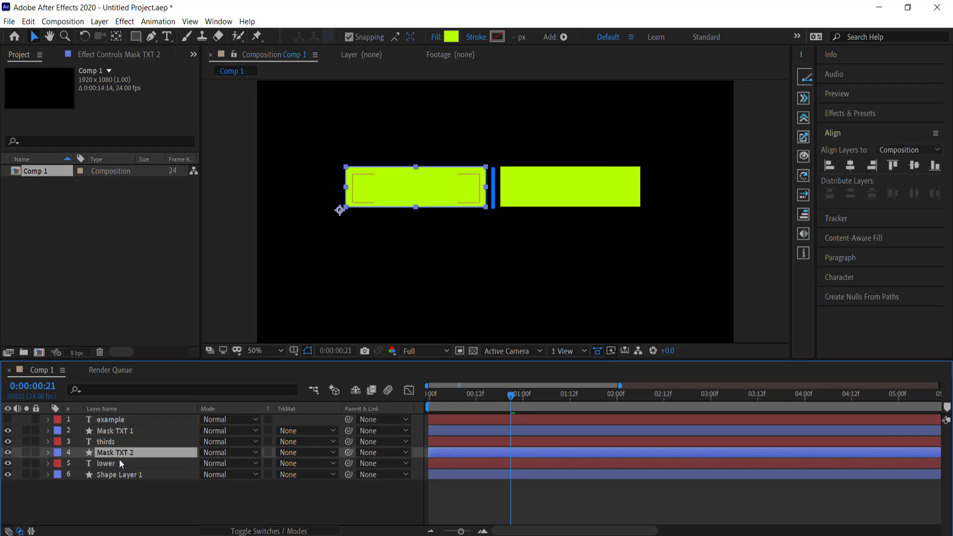
Set the lower layer's track matte to Alpha Matte "Mask TXT 2" and the thirds layer's to Alpha Matte "Mask TXT 1".
{"action": "left_click", "coordinate": [108, 464]}
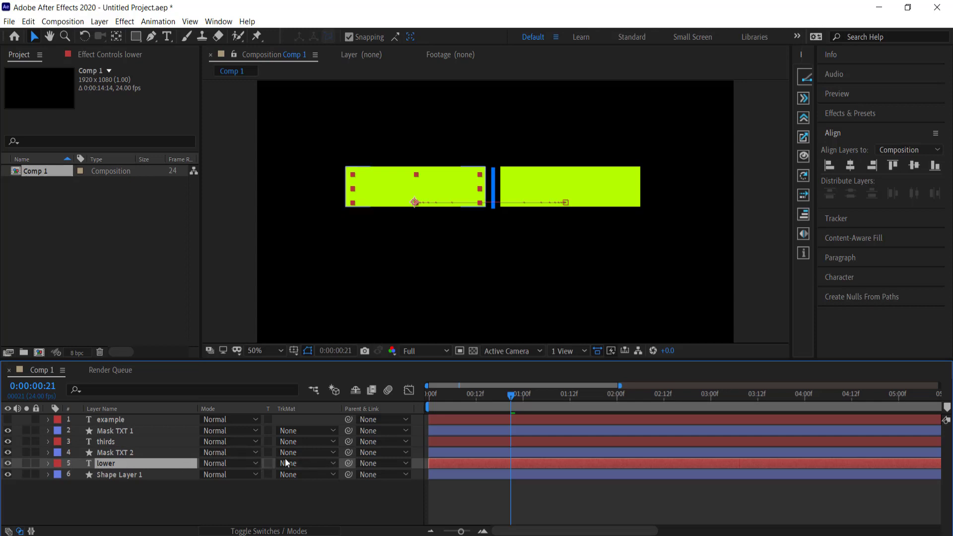
{"action": "left_click", "coordinate": [305, 464]}
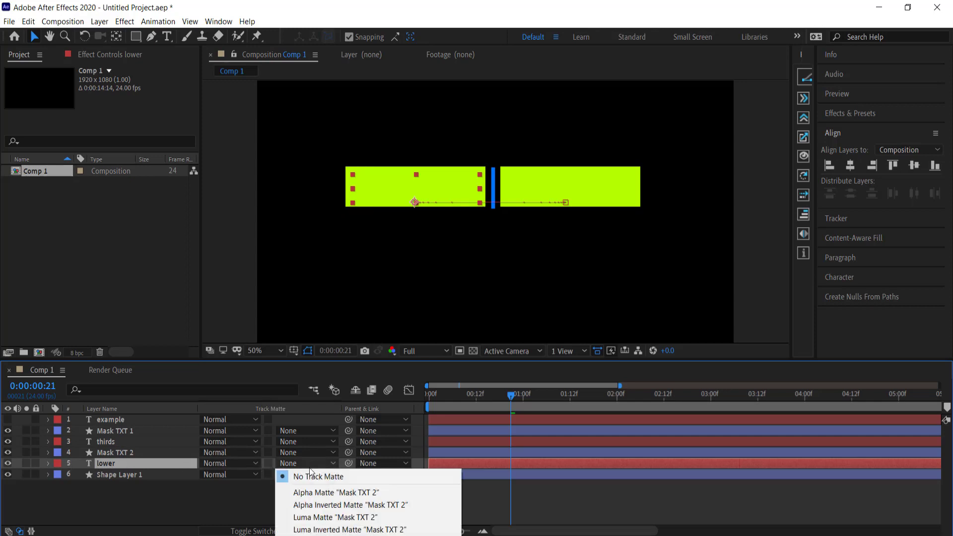
{"action": "left_click", "coordinate": [324, 493]}
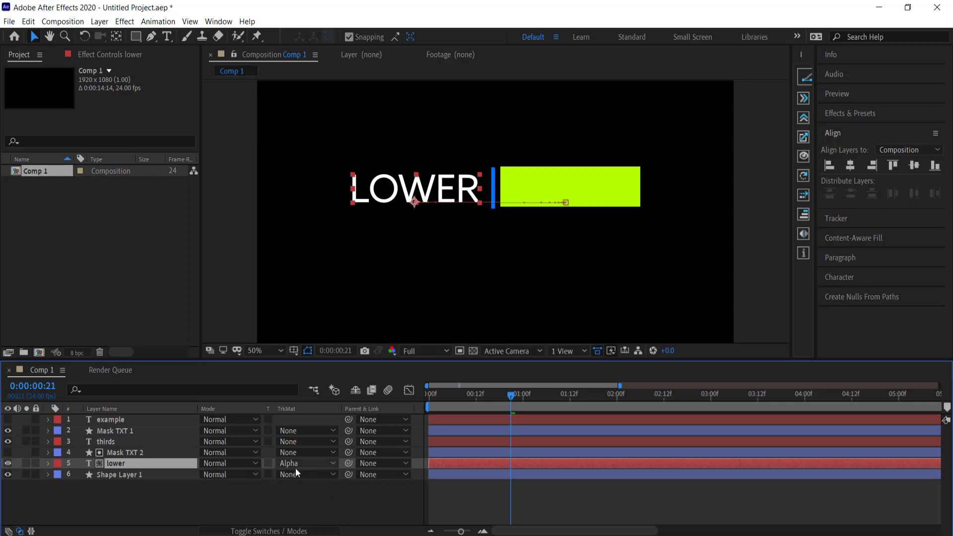
{"action": "left_click", "coordinate": [116, 442]}
{"action": "left_click", "coordinate": [302, 441]}
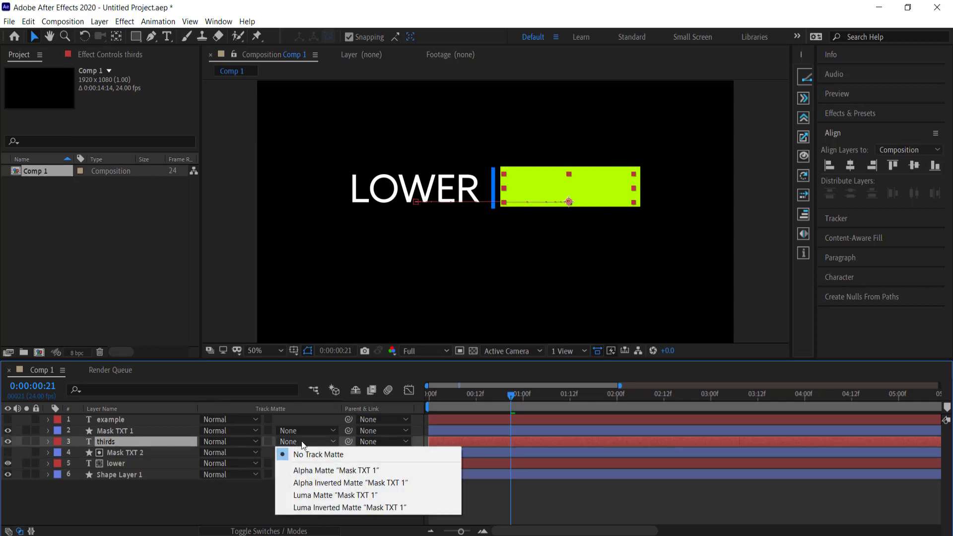
{"action": "left_click", "coordinate": [298, 468]}
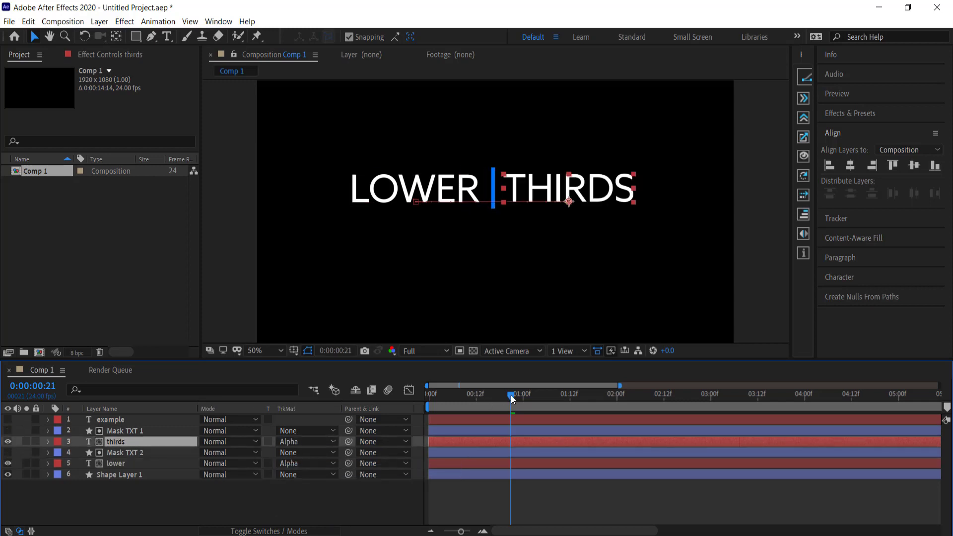
Preview the masked text animation from 0:00:00:00.
{"action": "left_click_drag", "start_coordinate": [511, 395], "coordinate": [413, 394]}
{"action": "key", "text": "space"}
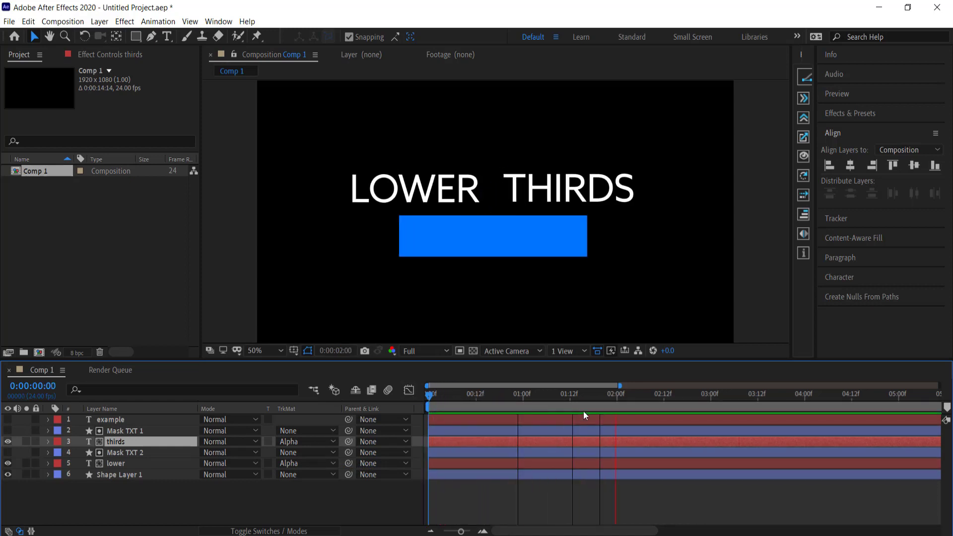
{"action": "left_click", "coordinate": [655, 397]}
At 0:00:00:20, nudge the lower layer toward the blue bar to Position 650.6, 508.7.
{"action": "left_click_drag", "start_coordinate": [656, 398], "coordinate": [513, 397]}
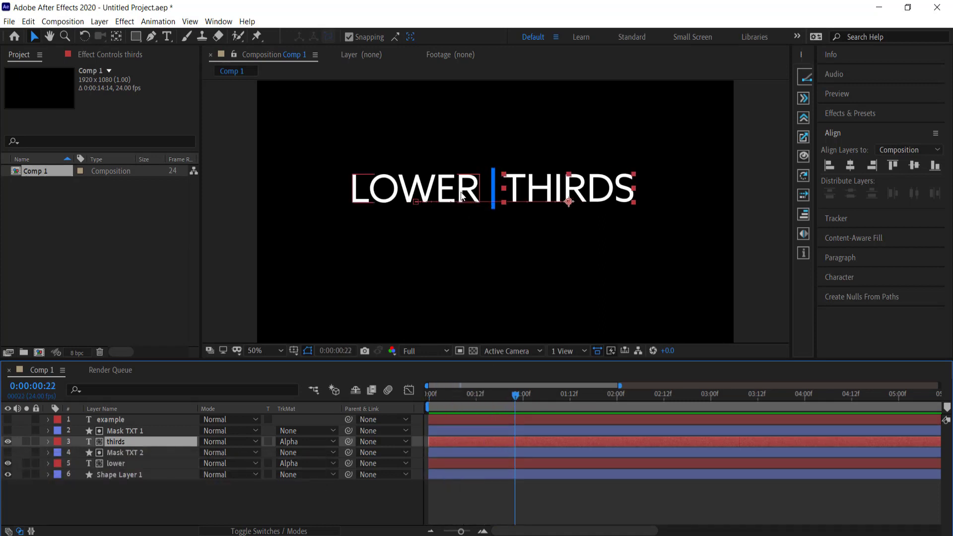
{"action": "left_click", "coordinate": [127, 463]}
{"action": "key", "text": "u"}
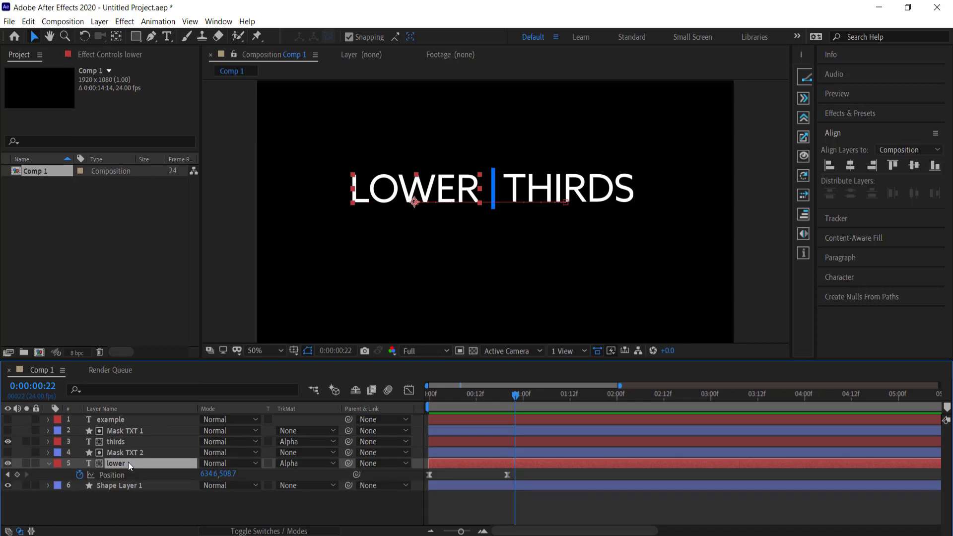
{"action": "left_click", "coordinate": [507, 397]}
{"action": "key", "text": "Right"}
{"action": "key", "text": "Right"}
{"action": "key", "text": "Right"}
{"action": "key", "text": "Right"}
{"action": "key", "text": "Right"}
{"action": "key", "text": "Right"}
{"action": "key", "text": "Right"}
{"action": "key", "text": "Right"}
{"action": "key", "text": "Right"}
{"action": "key", "text": "Right"}
{"action": "key", "text": "Right"}
{"action": "key", "text": "Right"}
{"action": "key", "text": "Right"}
{"action": "key", "text": "Right"}
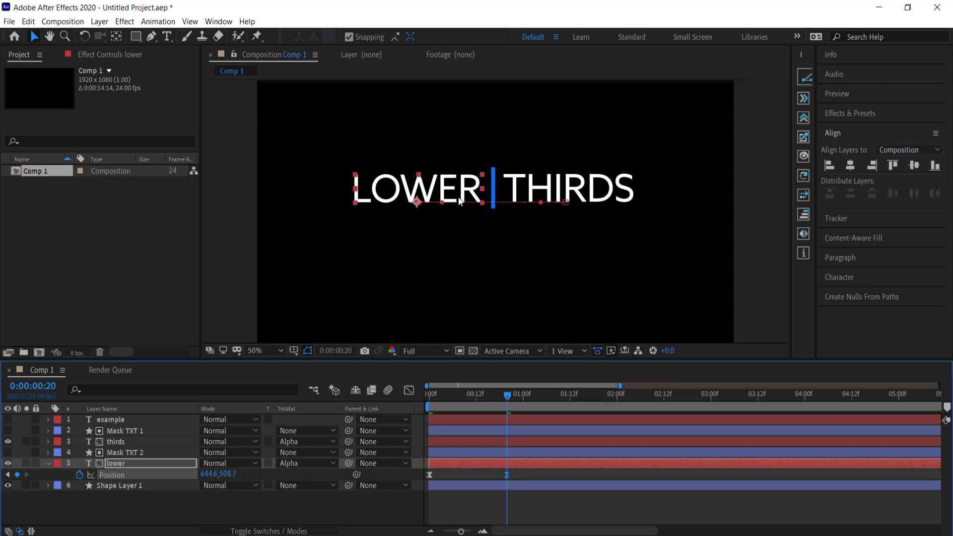
{"action": "key", "text": "Right"}
{"action": "key", "text": "Right"}
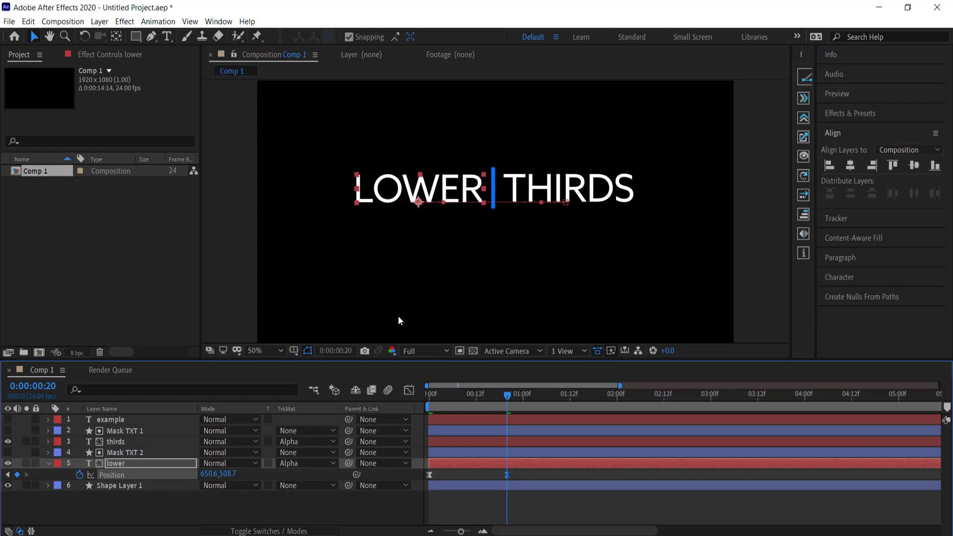
At 0:00:00:20, nudge the thirds layer to Position 1253.8, 506.6 and preview the text slide.
{"action": "left_click", "coordinate": [121, 443]}
{"action": "key", "text": "p"}
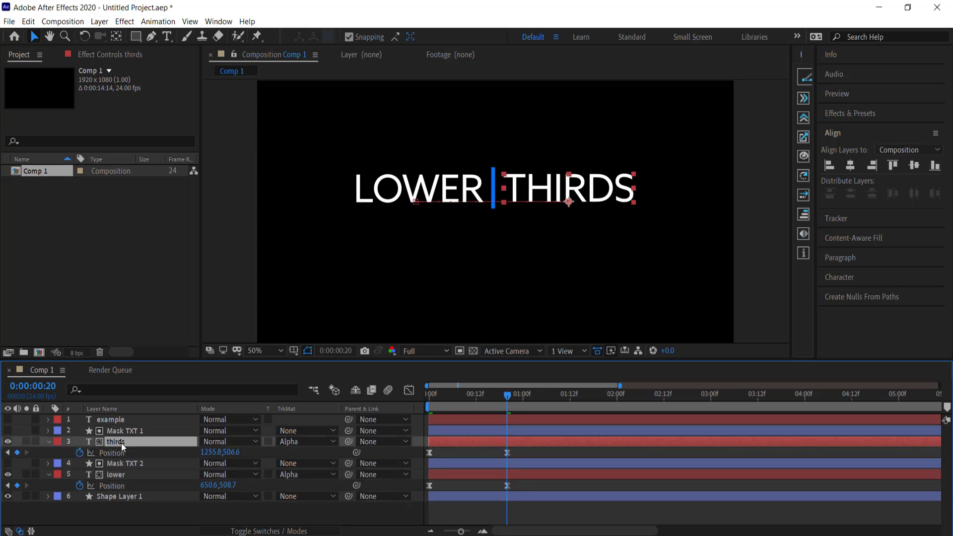
{"action": "left_click", "coordinate": [536, 200]}
{"action": "left_click_drag", "start_coordinate": [507, 398], "coordinate": [401, 403]}
{"action": "key", "text": "space"}
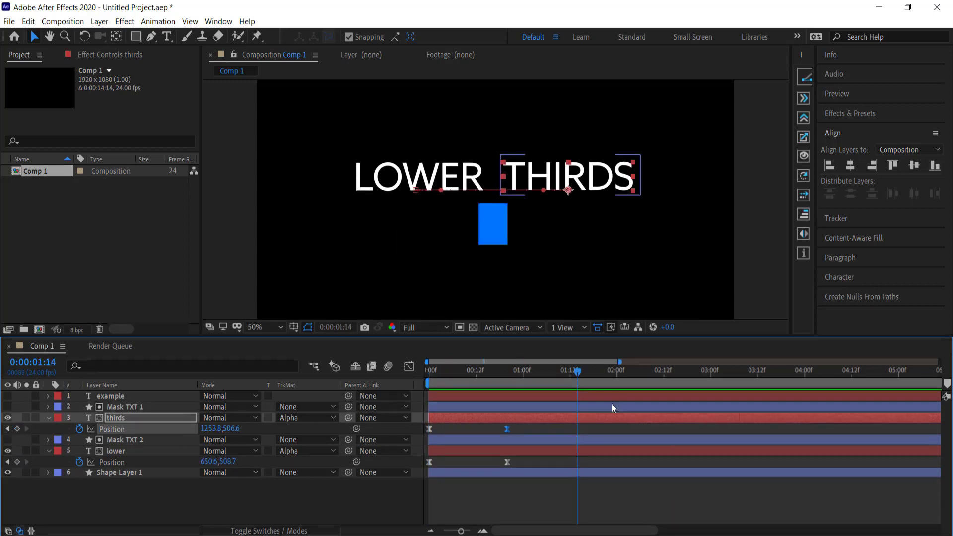
Make the example layer visible and add a Position keyframe for it at 0:00:01:14.
{"action": "left_click", "coordinate": [8, 397]}
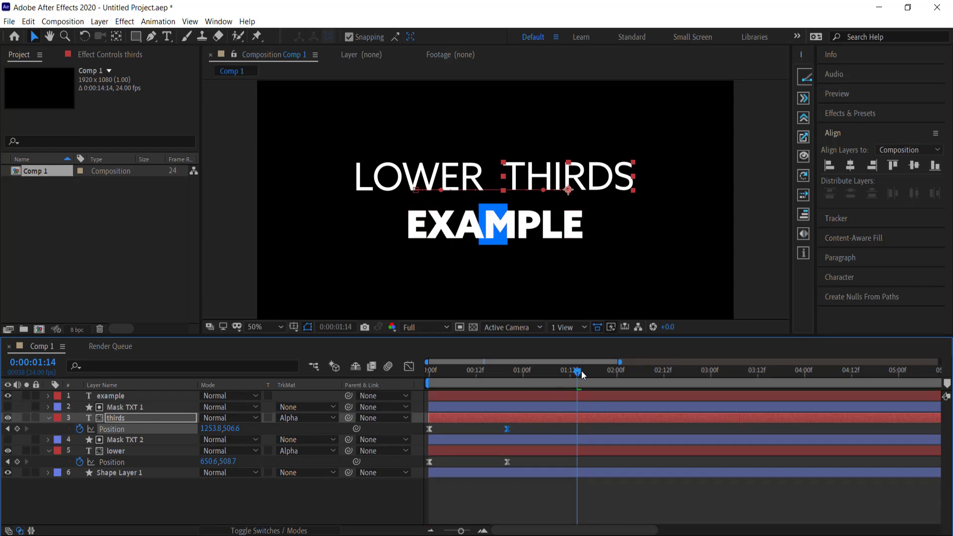
{"action": "left_click_drag", "start_coordinate": [577, 373], "coordinate": [577, 374]}
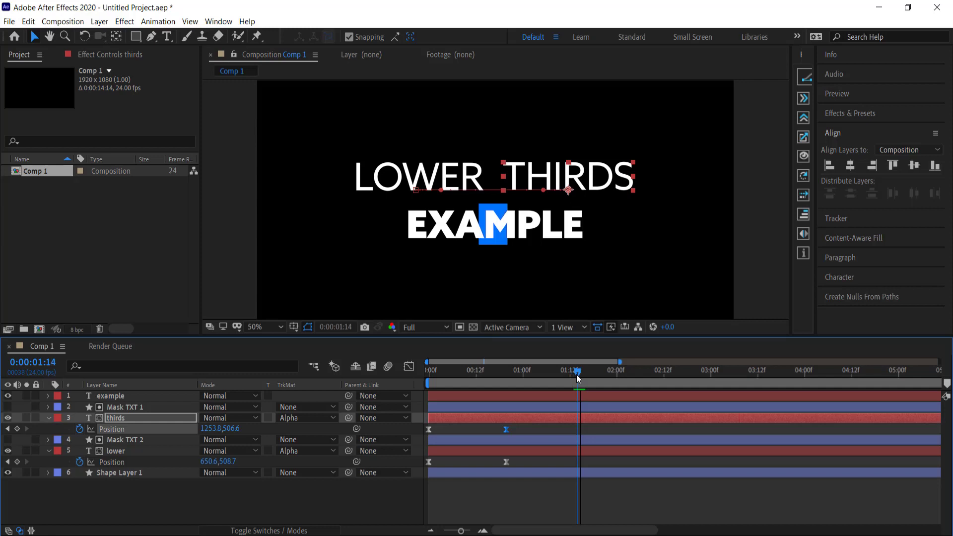
{"action": "left_click", "coordinate": [115, 397]}
{"action": "key", "text": "p"}
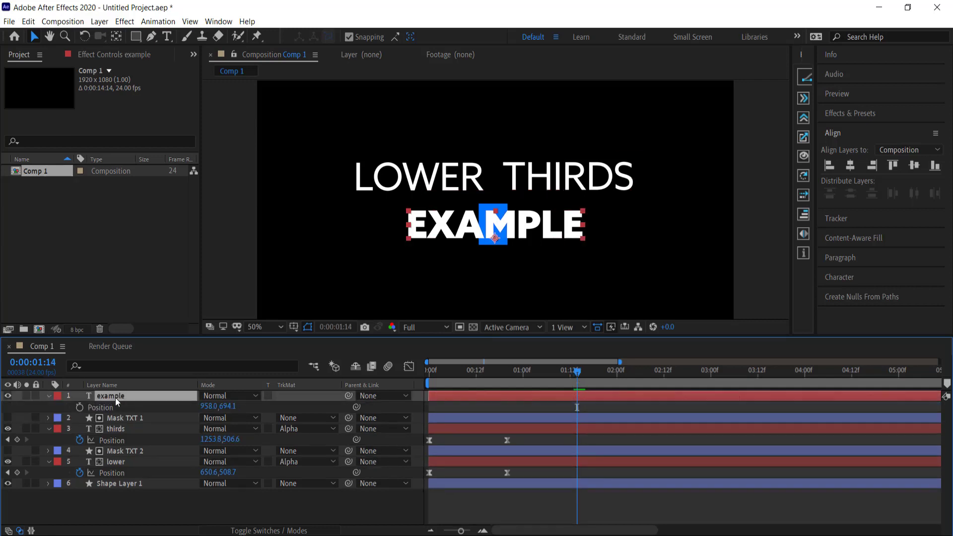
{"action": "left_click", "coordinate": [80, 407]}
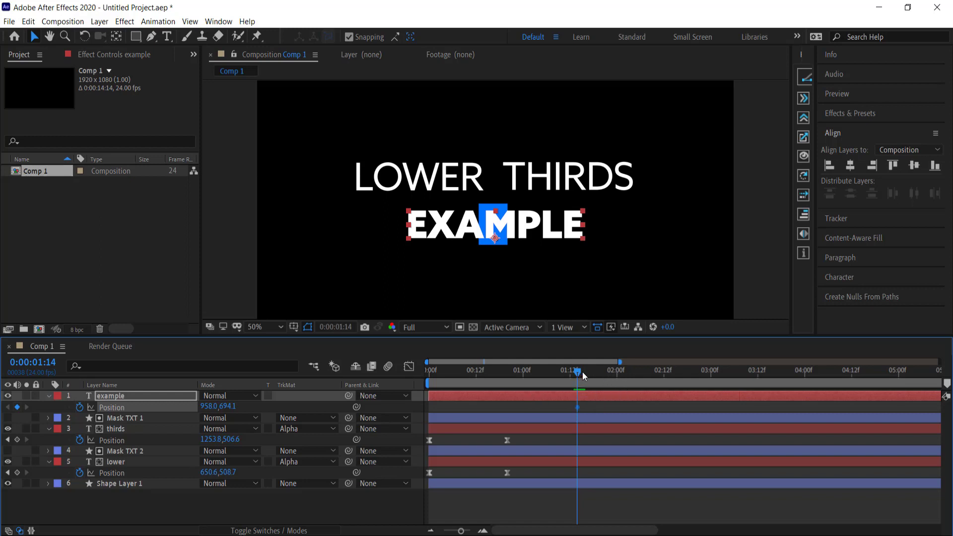
At 0:00:02:06, move EXAMPLE straight down below the blue rectangle to Position 958.0, 866.1.
{"action": "left_click_drag", "start_coordinate": [582, 371], "coordinate": [642, 373]}
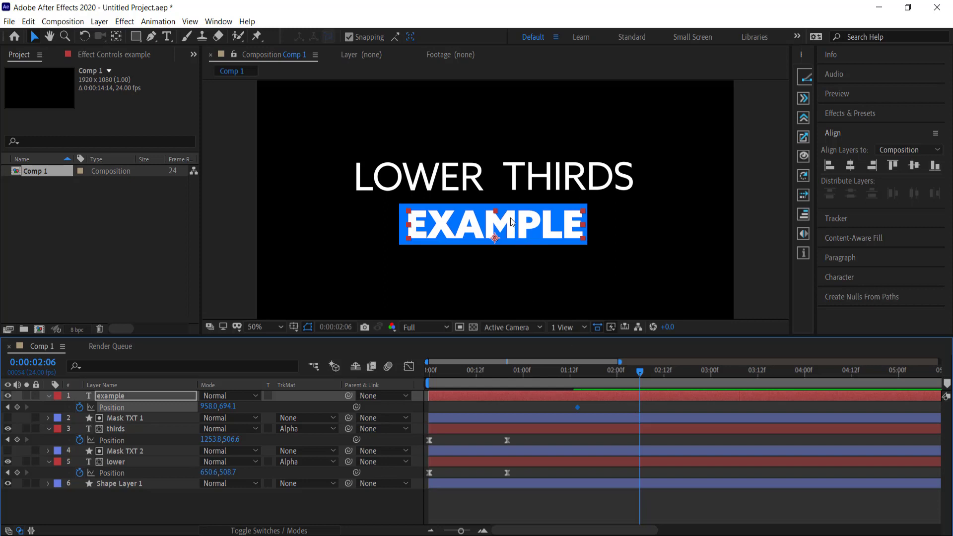
{"action": "left_click_drag", "start_coordinate": [511, 223], "coordinate": [509, 269]}
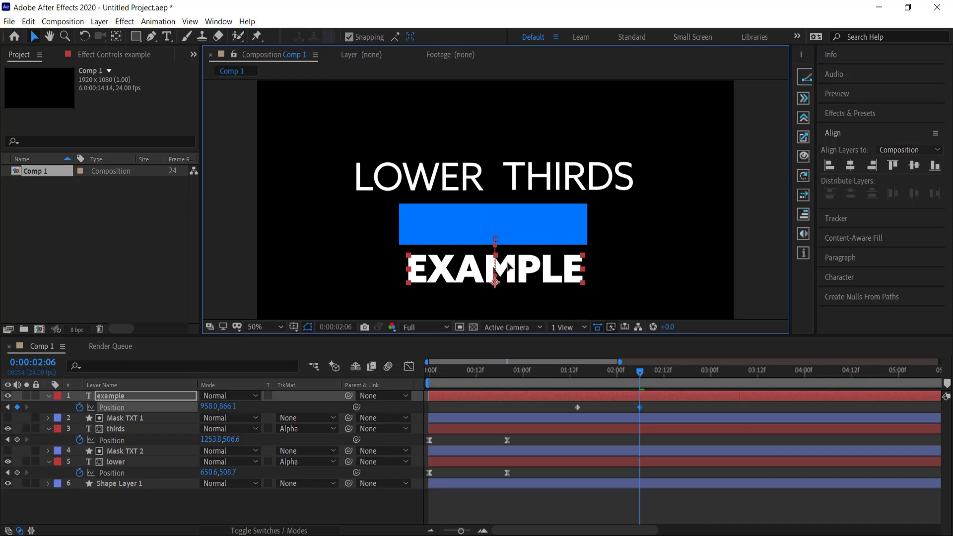
{"action": "left_click_drag", "start_coordinate": [639, 373], "coordinate": [574, 379]}
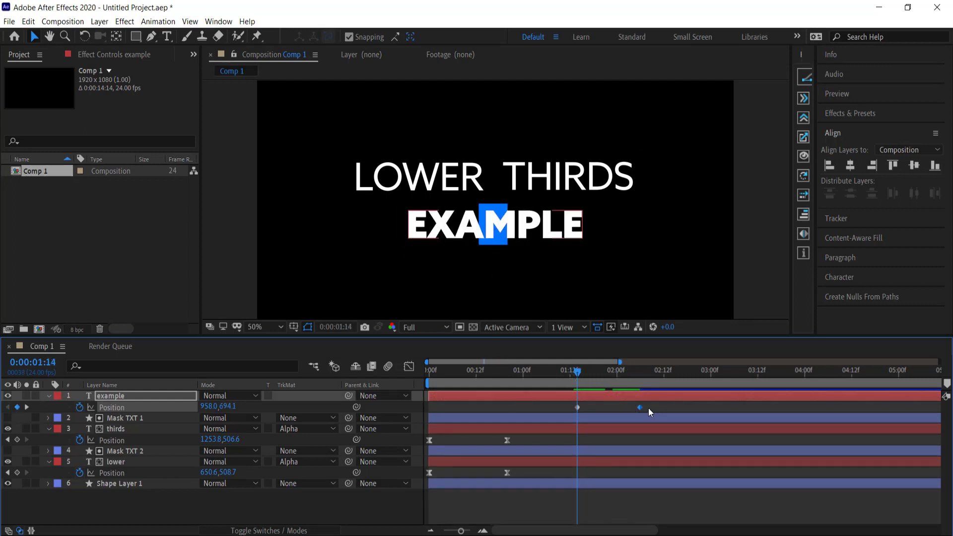
Time-reverse the example layer's two Position keyframes and preview EXAMPLE rising into the rectangle.
{"action": "left_click_drag", "start_coordinate": [648, 408], "coordinate": [576, 414]}
{"action": "right_click", "coordinate": [579, 409]}
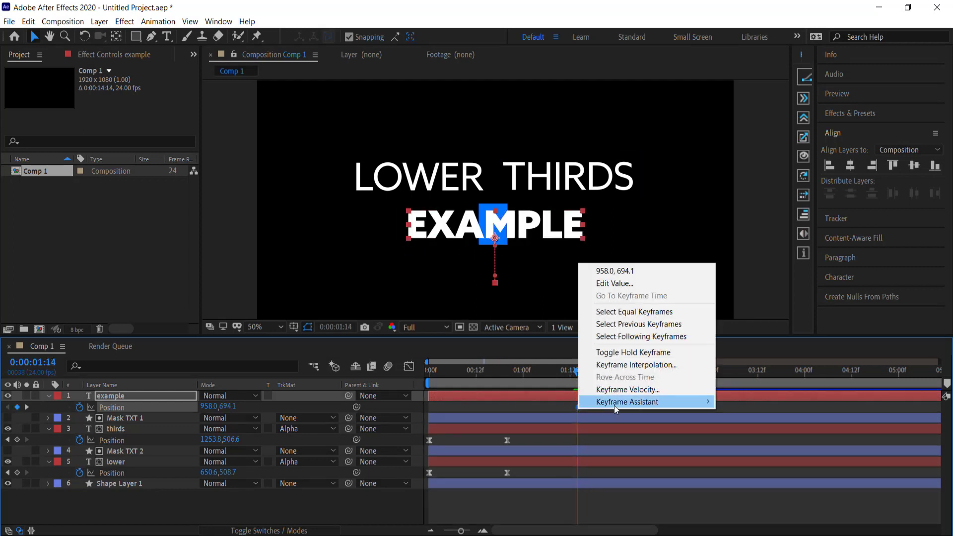
{"action": "mouse_move", "coordinate": [615, 406]}
{"action": "left_click", "coordinate": [764, 514]}
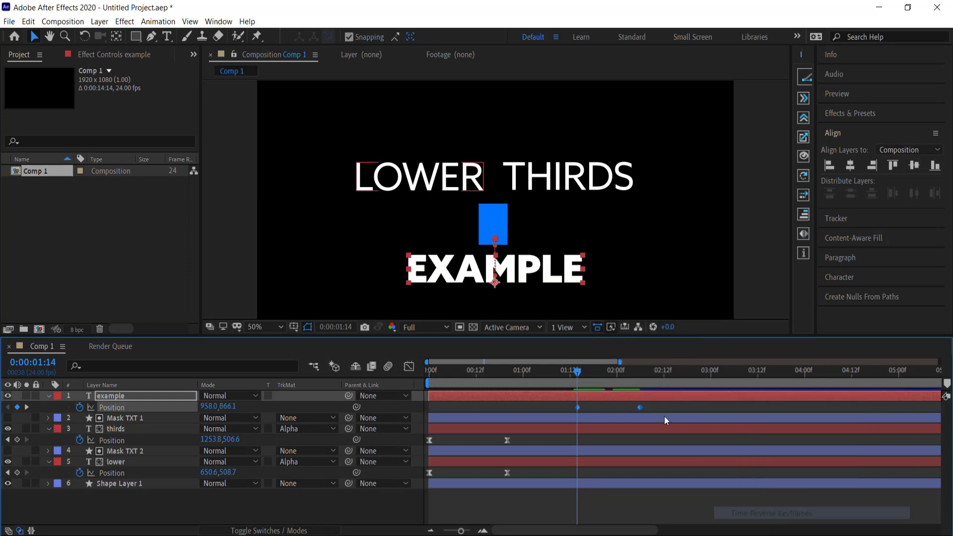
{"action": "mouse_move", "coordinate": [577, 371]}
{"action": "left_mouse_down"}
{"action": "mouse_move", "coordinate": [621, 370]}
{"action": "mouse_move", "coordinate": [573, 371]}
{"action": "left_mouse_up"}
{"action": "key", "text": "space"}
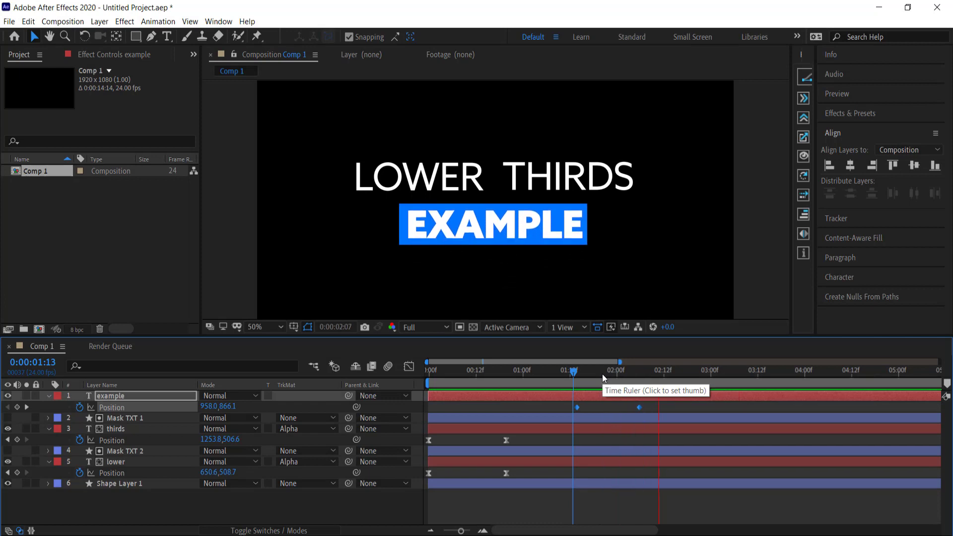
Apply Easy Ease to both of the example layer's Position keyframes.
{"action": "left_click_drag", "start_coordinate": [678, 374], "coordinate": [575, 411]}
{"action": "right_click", "coordinate": [576, 409]}
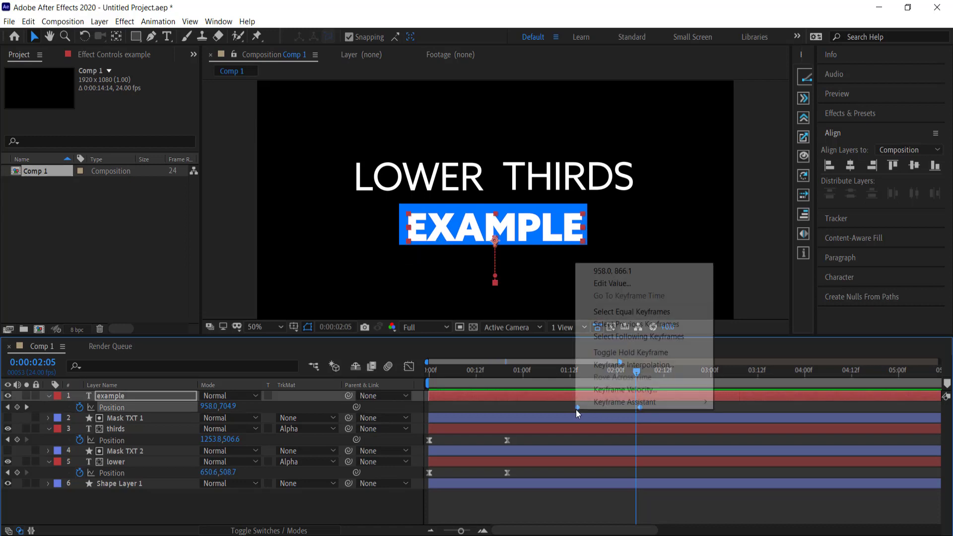
{"action": "mouse_move", "coordinate": [619, 405]}
{"action": "left_click", "coordinate": [741, 439]}
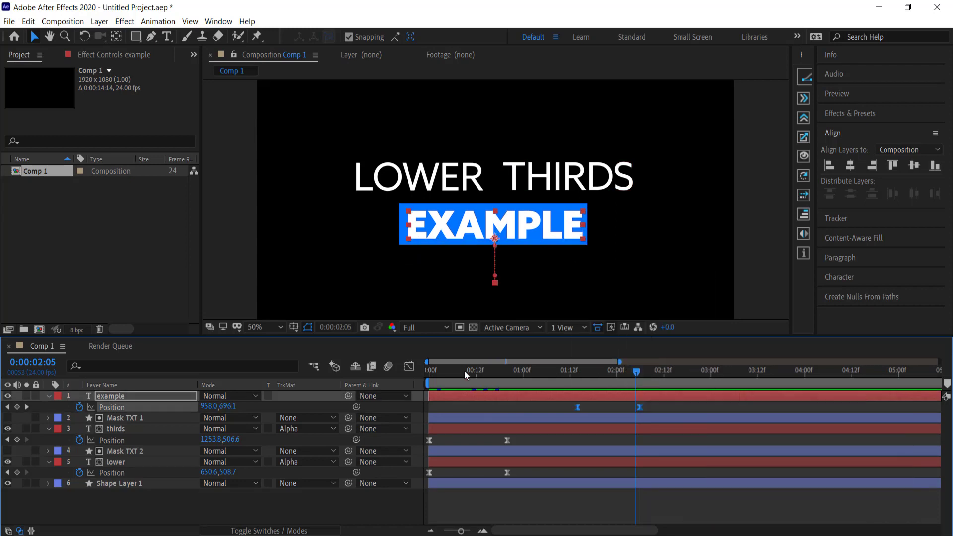
Extend the example Position speed handles to the middle for a sharp central peak, and preview the motion.
{"action": "key", "text": "shift+F3"}
{"action": "left_click", "coordinate": [578, 498]}
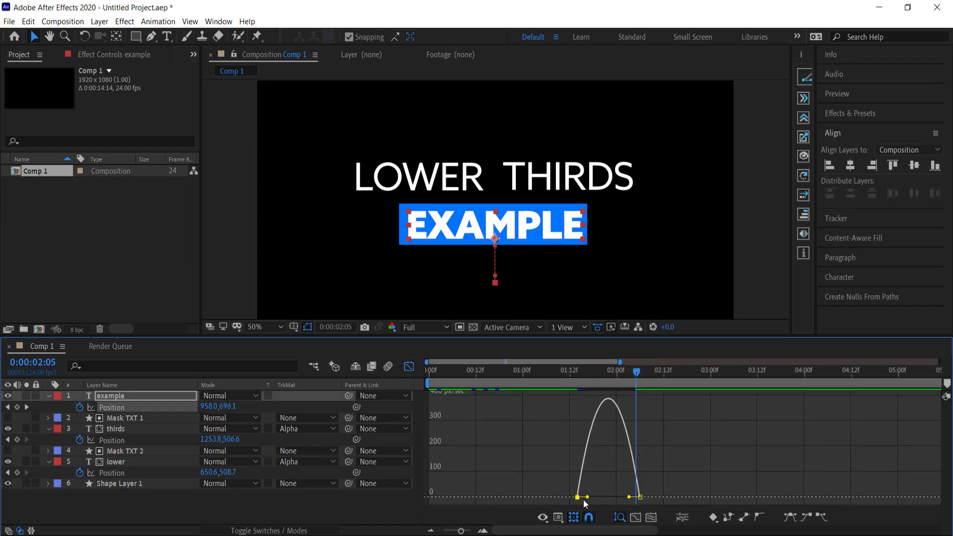
{"action": "mouse_move", "coordinate": [588, 497]}
{"action": "left_mouse_down"}
{"action": "mouse_move", "coordinate": [619, 492]}
{"action": "mouse_move", "coordinate": [597, 498]}
{"action": "left_mouse_up"}
{"action": "left_click", "coordinate": [641, 497]}
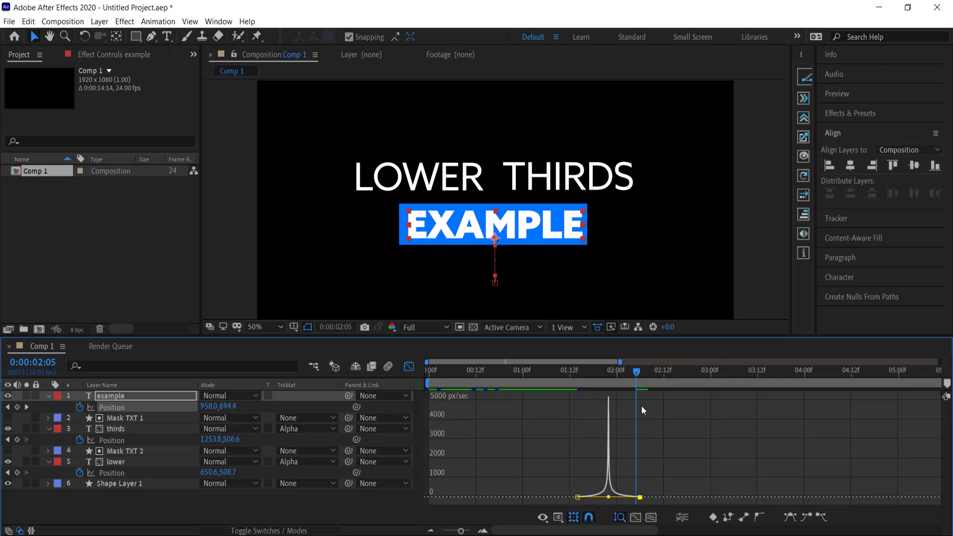
{"action": "left_click_drag", "start_coordinate": [635, 373], "coordinate": [576, 375]}
{"action": "key", "text": "space"}
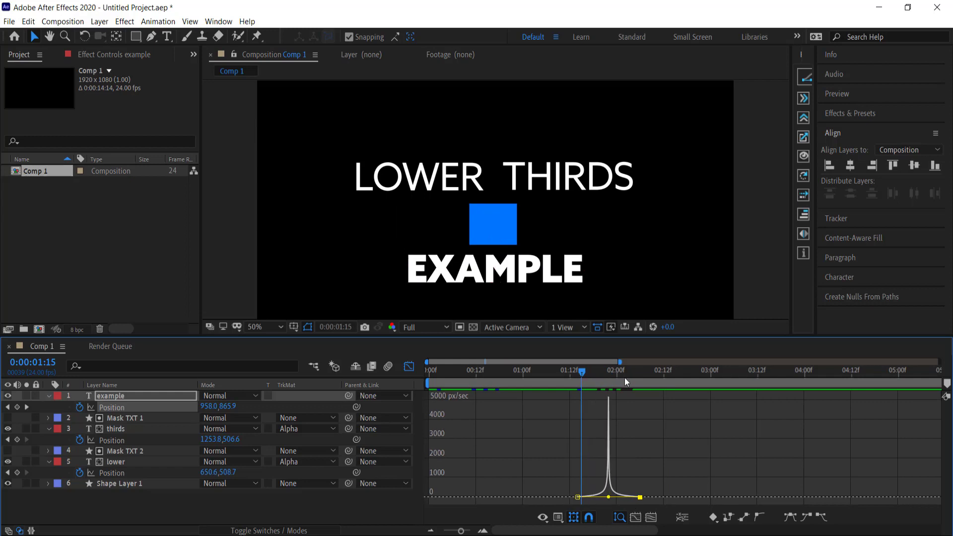
{"action": "left_click", "coordinate": [409, 368]}
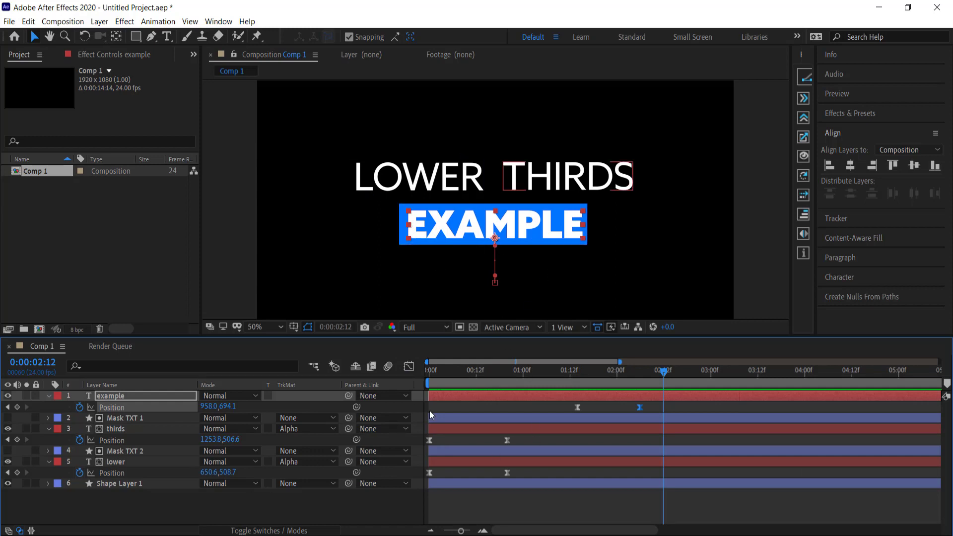
Duplicate Shape Layer 1 and place the copy directly above the example layer.
{"action": "left_click", "coordinate": [115, 487]}
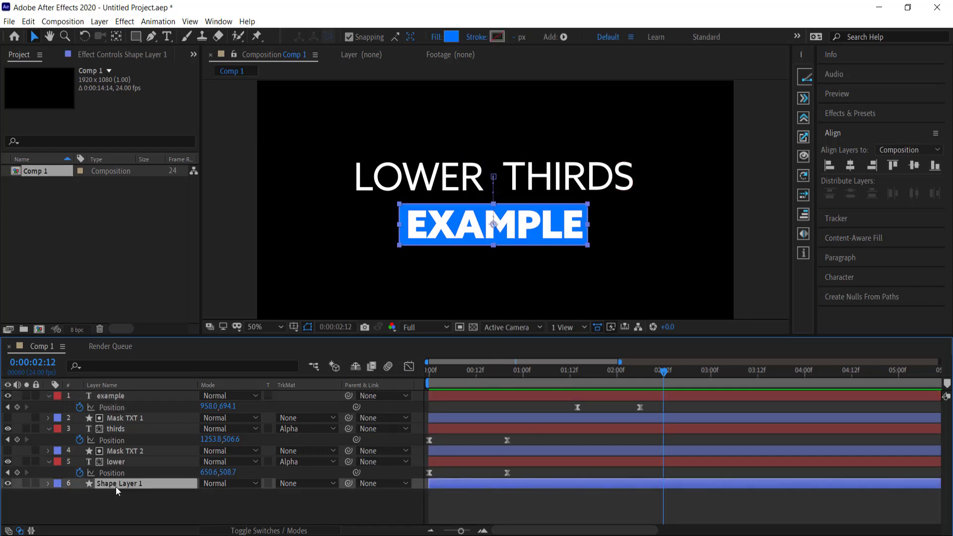
{"action": "key", "text": "ctrl+d"}
{"action": "left_click_drag", "start_coordinate": [124, 483], "coordinate": [121, 397]}
Remove the Position and Scale keyframes from Shape Layer 2, keeping it at full rectangle size.
{"action": "key", "text": "u"}
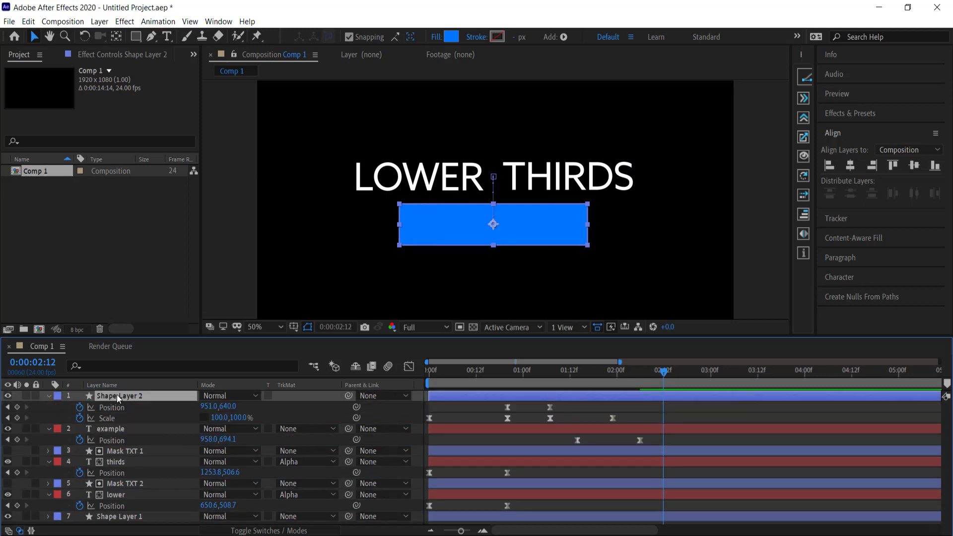
{"action": "right_click", "coordinate": [108, 419]}
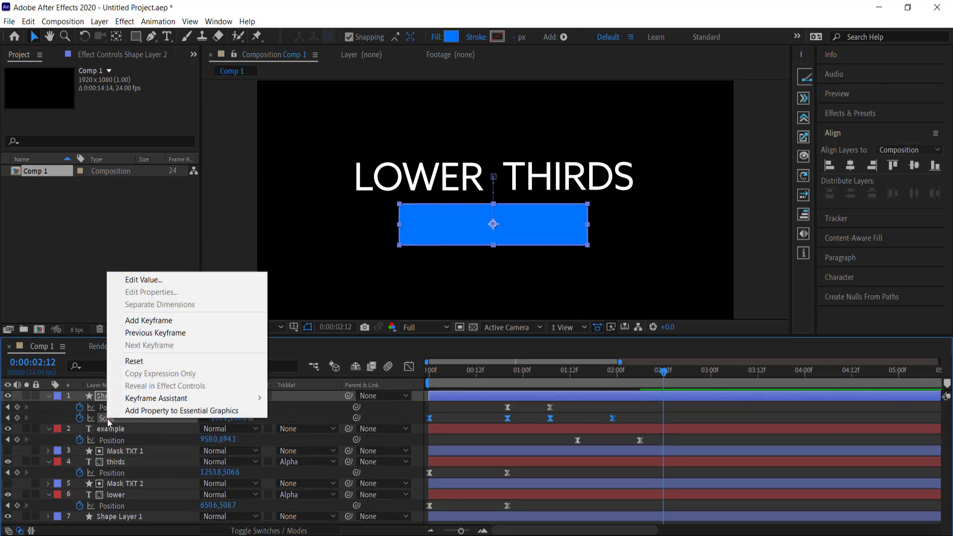
{"action": "left_click", "coordinate": [138, 366]}
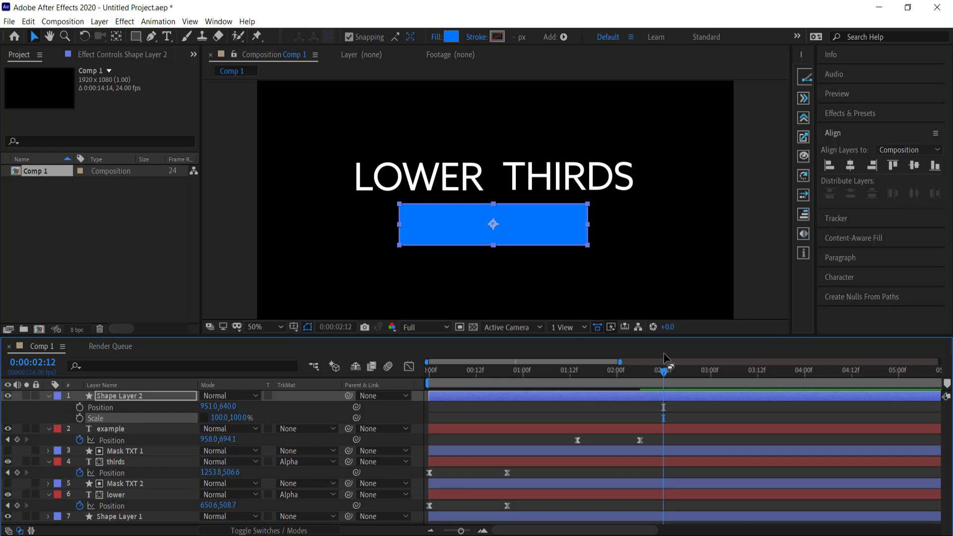
{"action": "left_click_drag", "start_coordinate": [664, 372], "coordinate": [578, 372]}
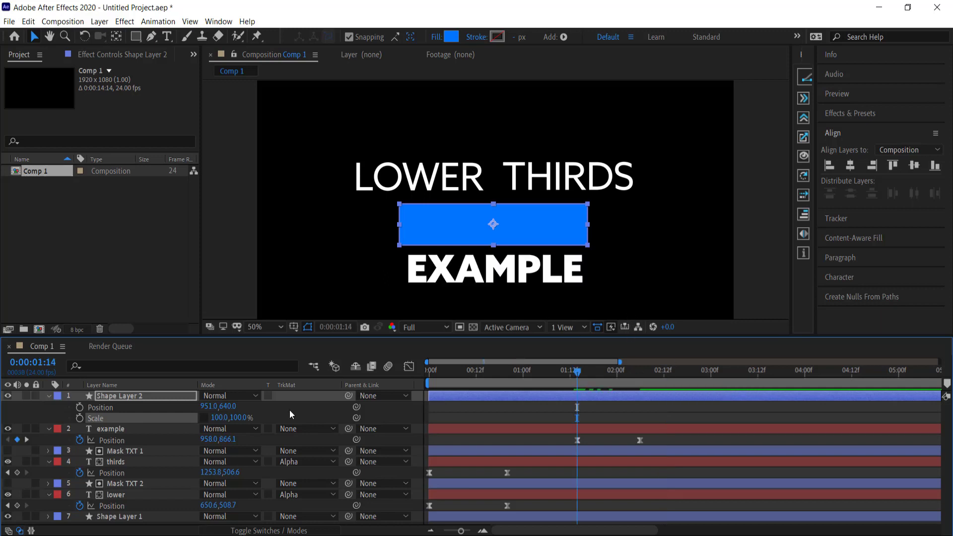
Rename Shape Layer 2 as MASK TXT EXAMPLE.
{"action": "left_click", "coordinate": [124, 394]}
{"action": "key", "text": "Return"}
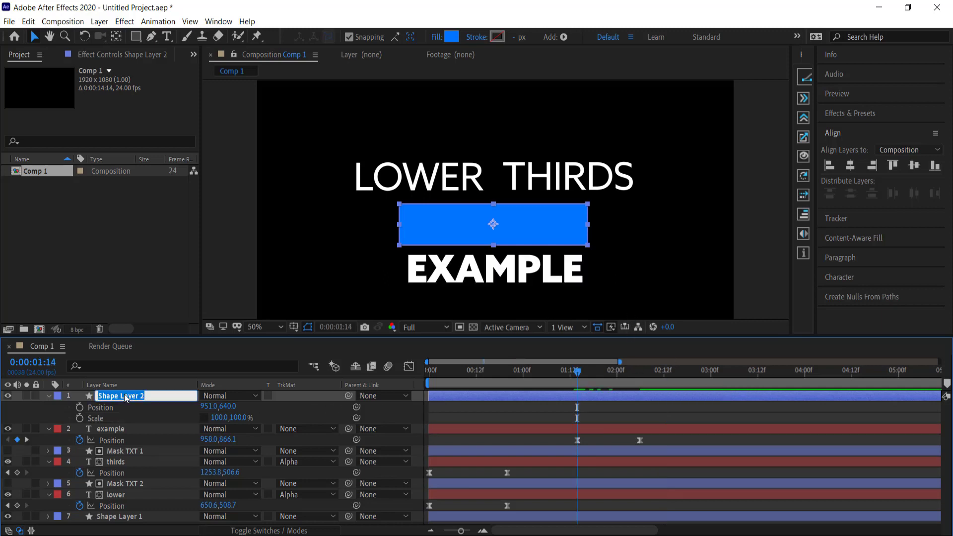
{"action": "type", "text": "MASK TXT EXAMPLE"}
{"action": "key", "text": "Return"}
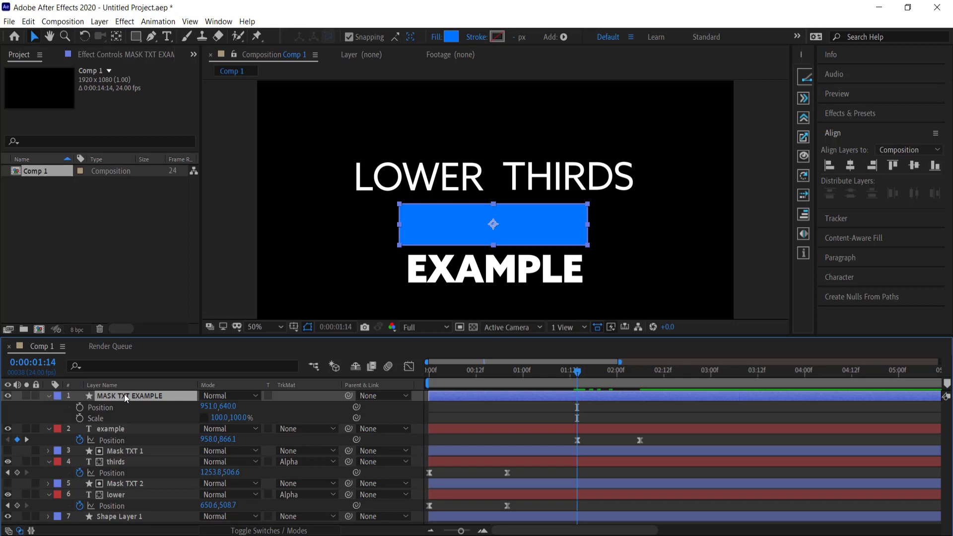
Set the example layer's track matte to Alpha Matte "MASK TXT EXAMPLE".
{"action": "left_click", "coordinate": [106, 430]}
{"action": "left_click", "coordinate": [294, 430]}
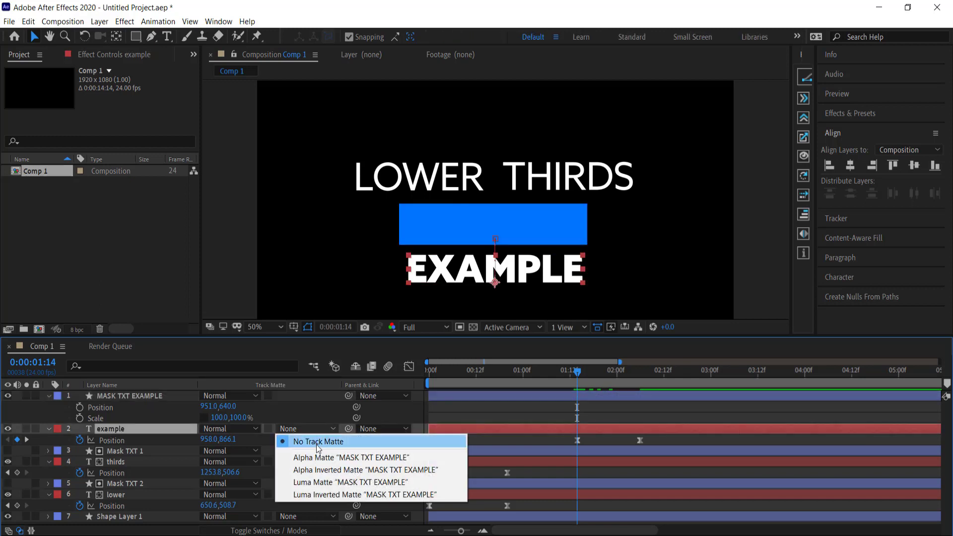
{"action": "left_click", "coordinate": [313, 458]}
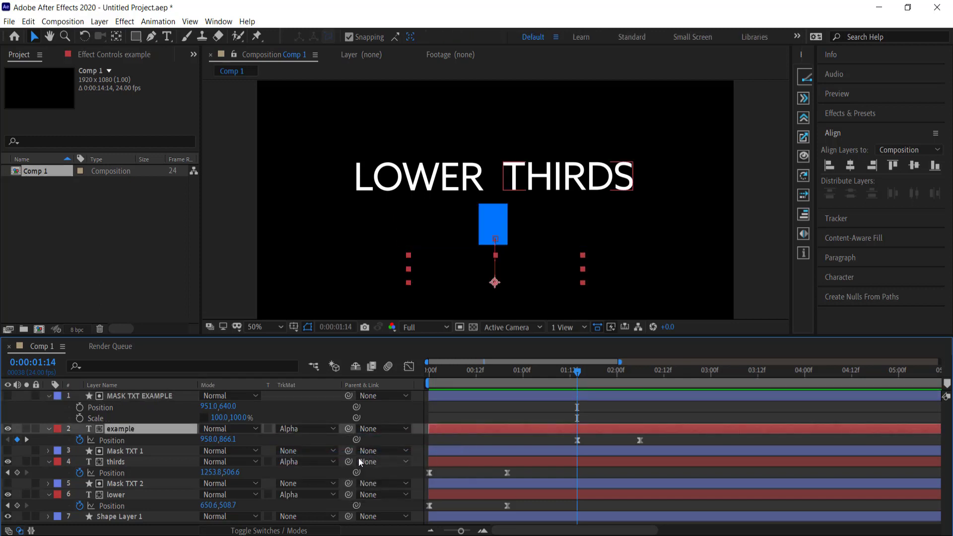
Preview the masked EXAMPLE reveal from 0:00:01:07, and the whole title animation from 0:00:00:00.
{"action": "left_click_drag", "start_coordinate": [565, 374], "coordinate": [551, 375]}
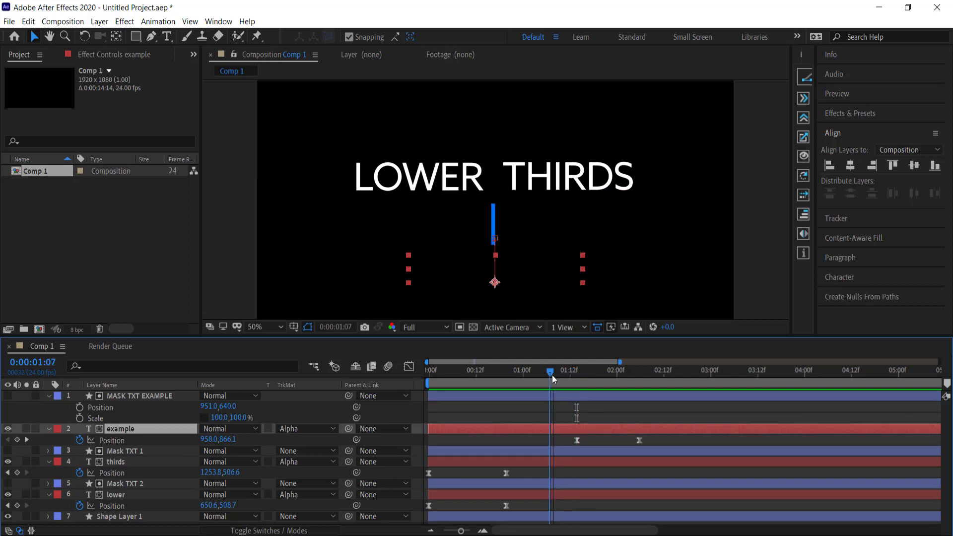
{"action": "key", "text": "space"}
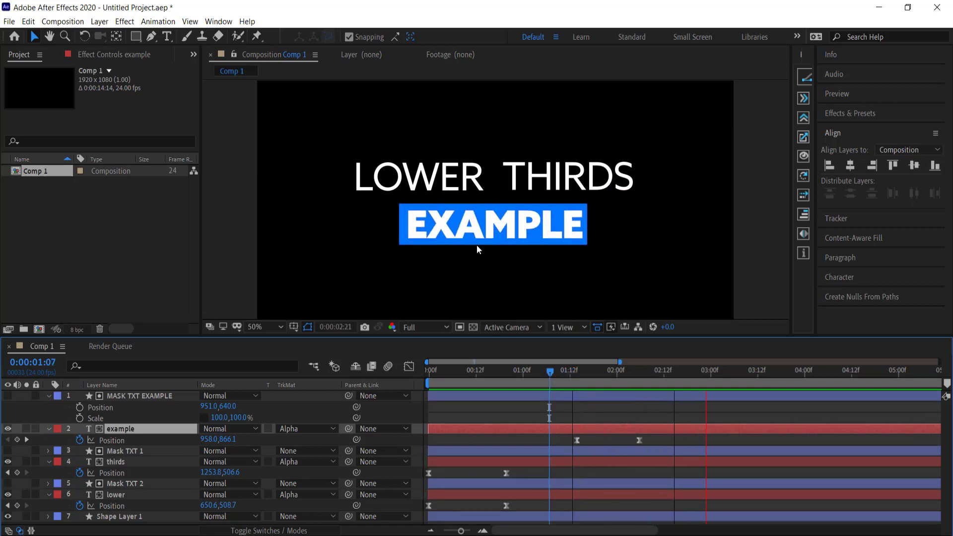
{"action": "key", "text": "space"}
{"action": "left_click_drag", "start_coordinate": [633, 371], "coordinate": [371, 374]}
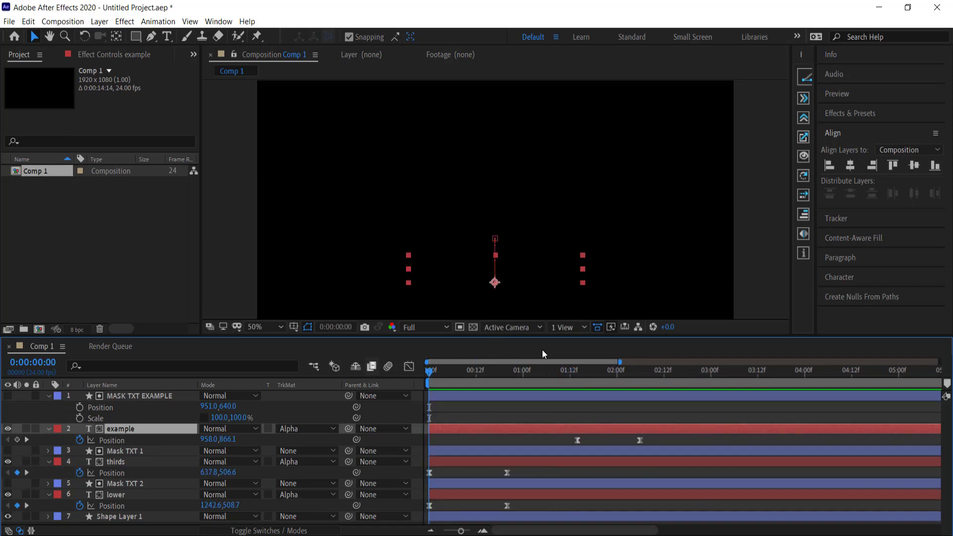
{"action": "key", "text": "space"}
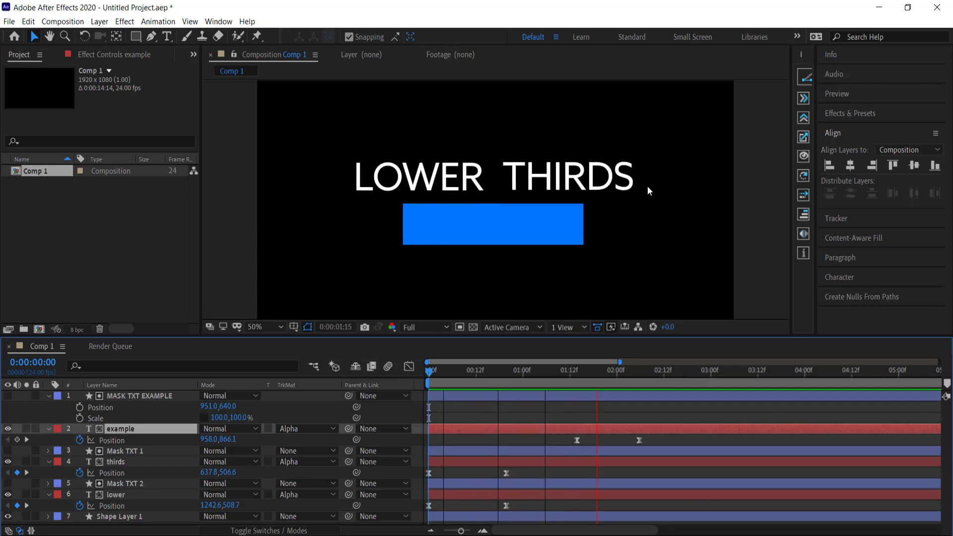
Stop the preview and add a null object to the composition.
{"action": "key", "text": "space"}
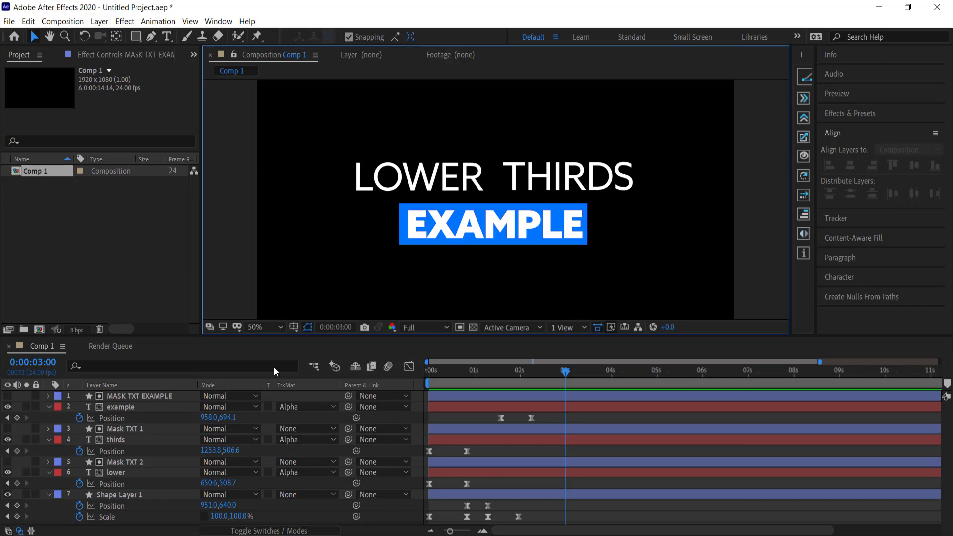
{"action": "left_click", "coordinate": [177, 463]}
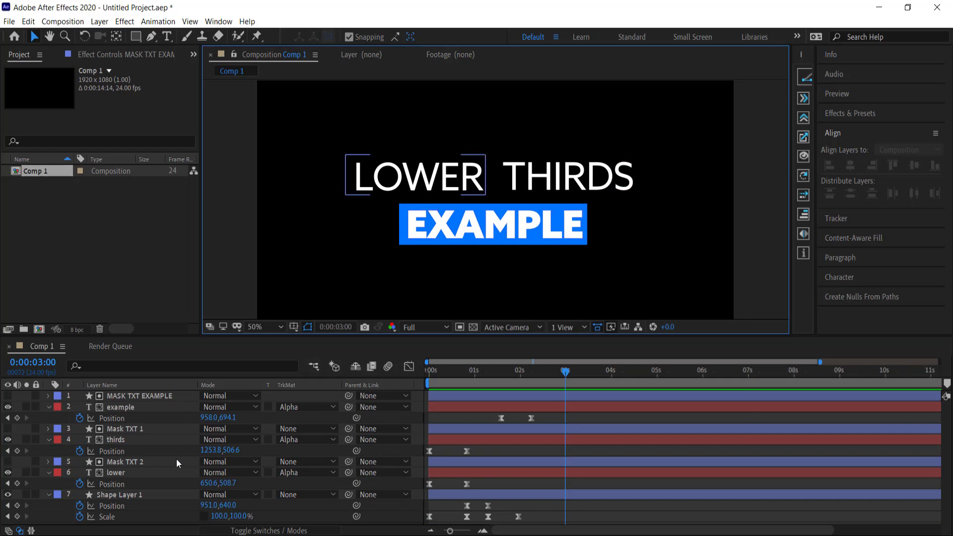
{"action": "right_click", "coordinate": [380, 524]}
{"action": "mouse_move", "coordinate": [419, 406]}
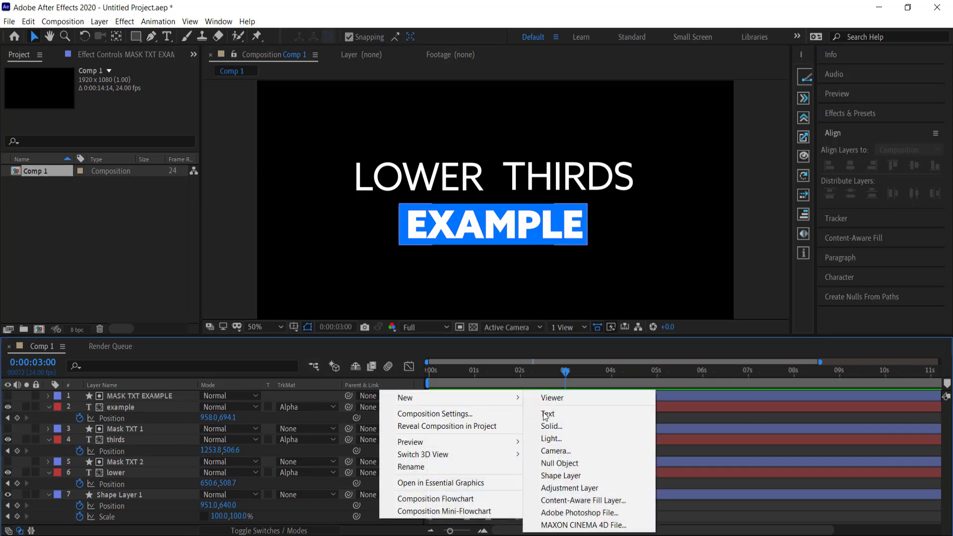
{"action": "left_click", "coordinate": [562, 464]}
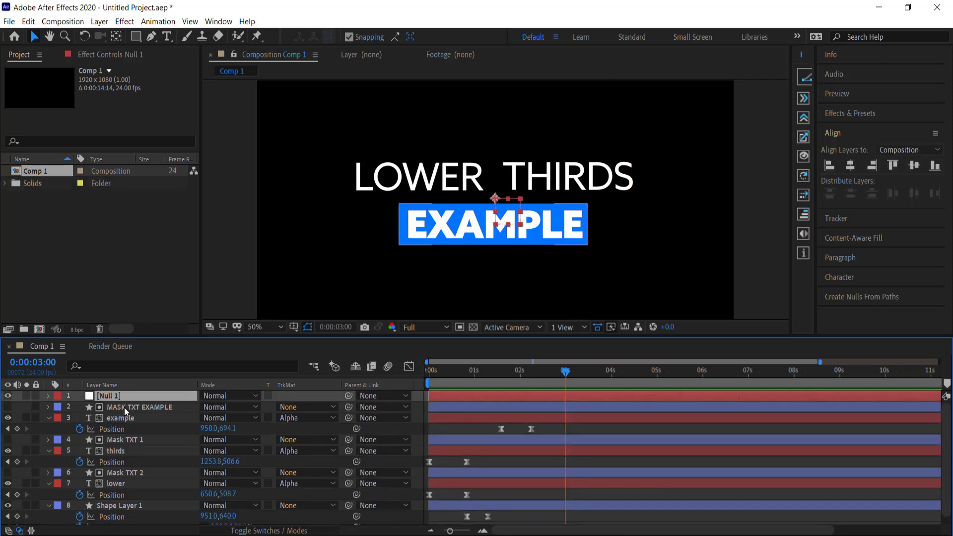
Parent all layers from MASK TXT EXAMPLE through Shape Layer 1 to Null 1.
{"action": "left_click", "coordinate": [124, 407]}
{"action": "scroll", "coordinate": [136, 459], "scroll_direction": "down", "scroll_amount": 1}
{"action": "left_click", "coordinate": [130, 497], "text": "shift"}
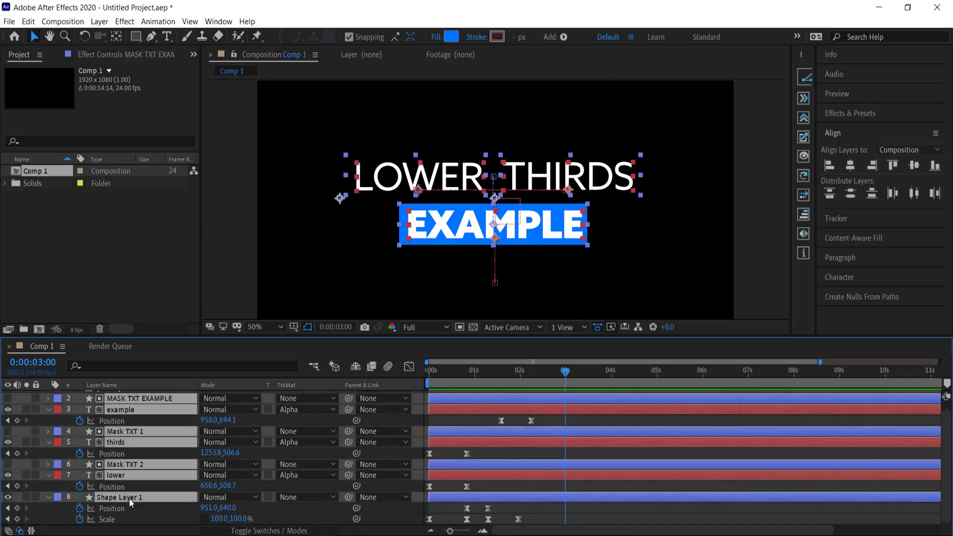
{"action": "scroll", "coordinate": [145, 435], "scroll_direction": "up", "scroll_amount": 1}
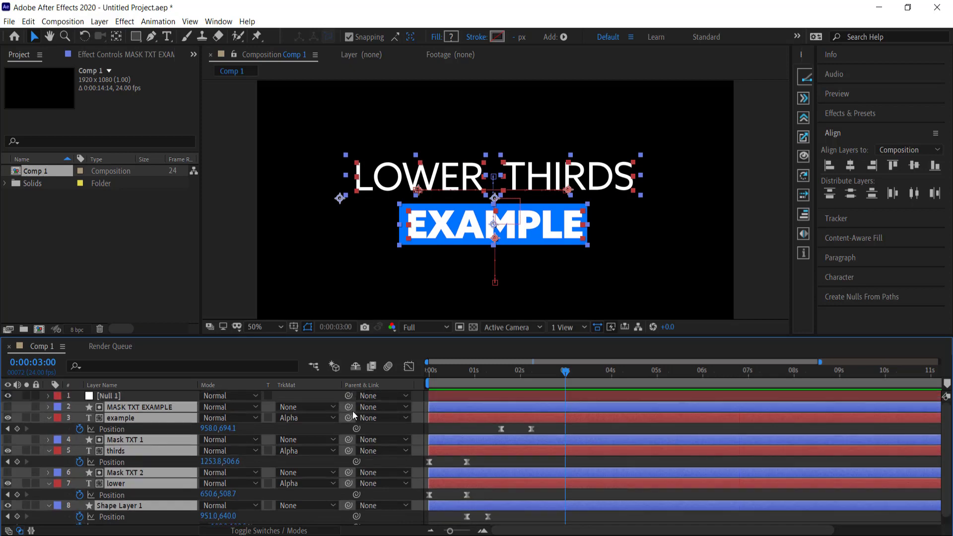
{"action": "left_click_drag", "start_coordinate": [349, 410], "coordinate": [130, 397]}
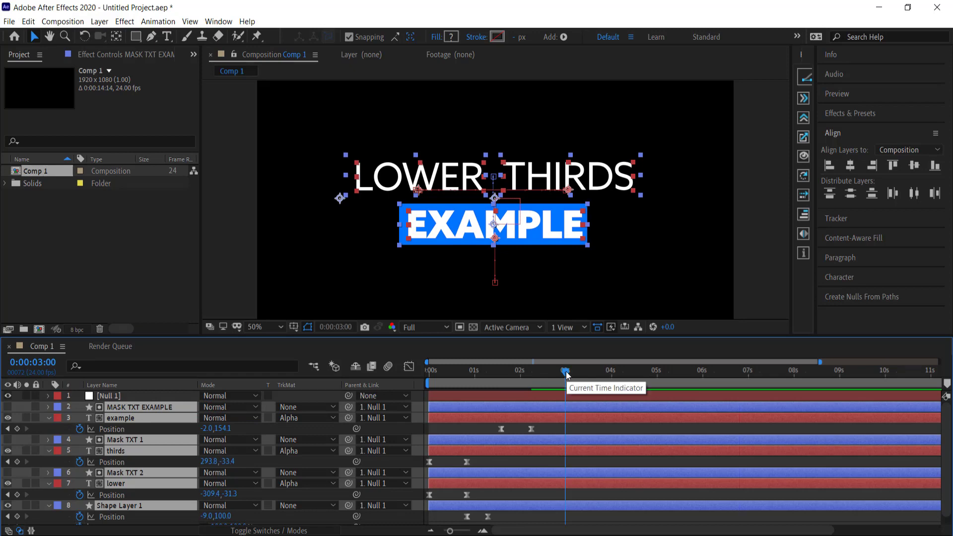
Set a Scale keyframe on Null 1 at 0:00:03:00.
{"action": "mouse_move", "coordinate": [565, 371]}
{"action": "left_mouse_down"}
{"action": "mouse_move", "coordinate": [536, 372]}
{"action": "mouse_move", "coordinate": [564, 373]}
{"action": "left_mouse_up"}
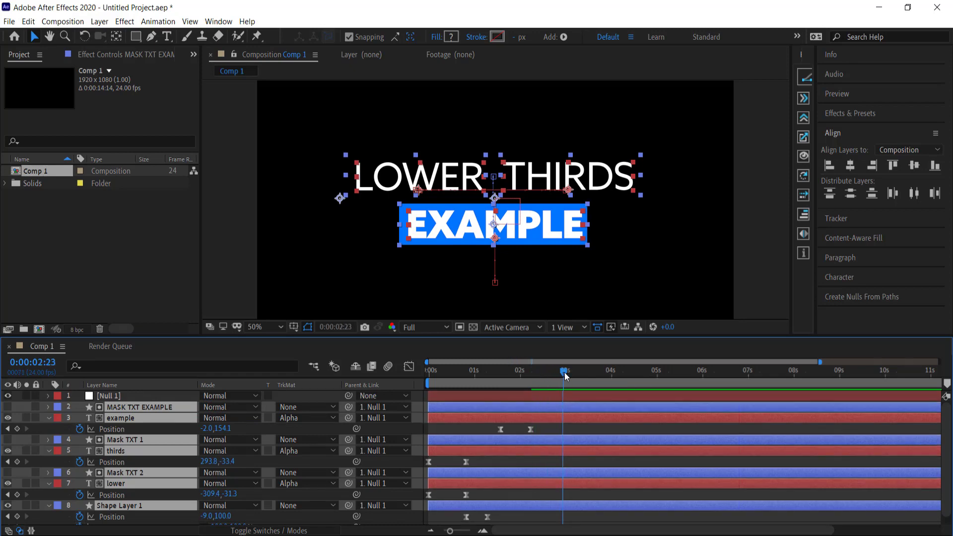
{"action": "scroll", "coordinate": [557, 398], "scroll_direction": "up", "scroll_amount": 2}
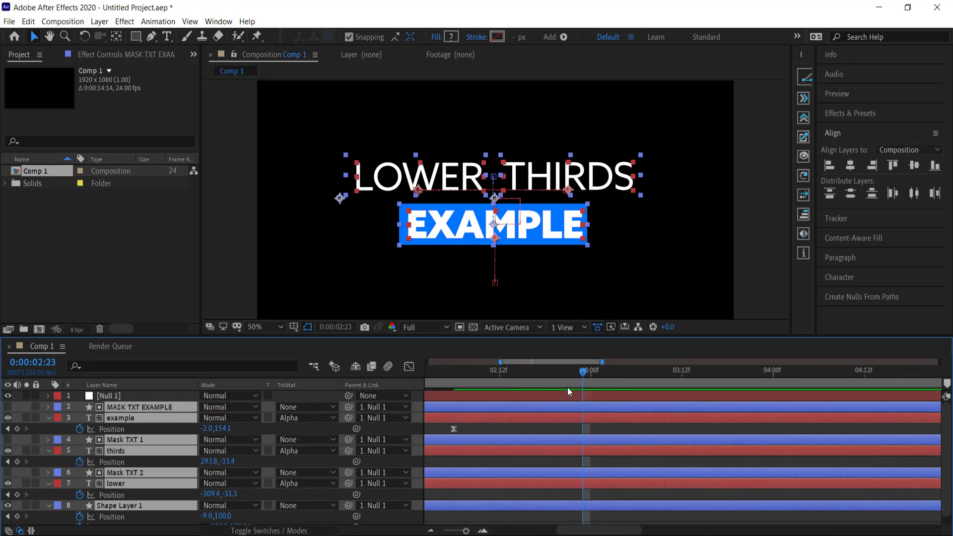
{"action": "left_click", "coordinate": [588, 371]}
{"action": "left_click", "coordinate": [124, 396]}
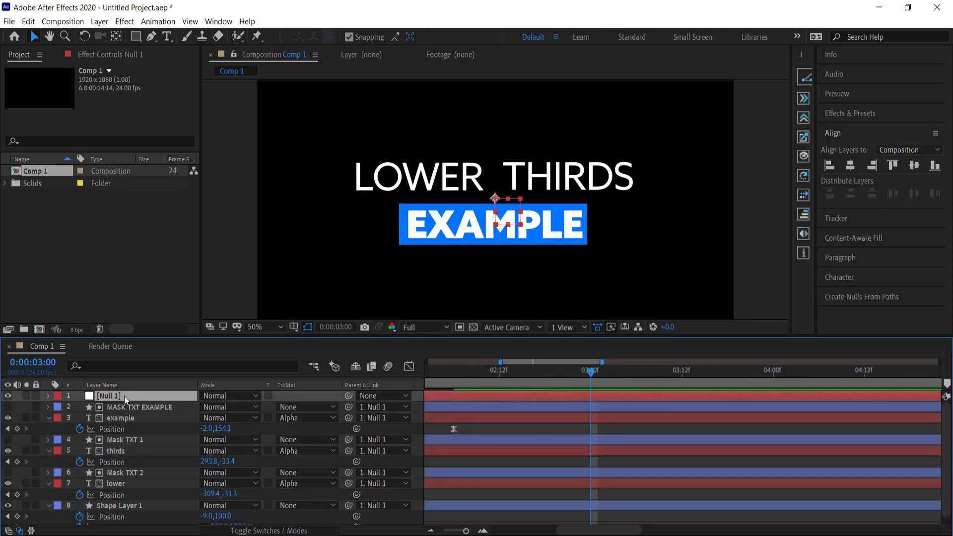
{"action": "key", "text": "s"}
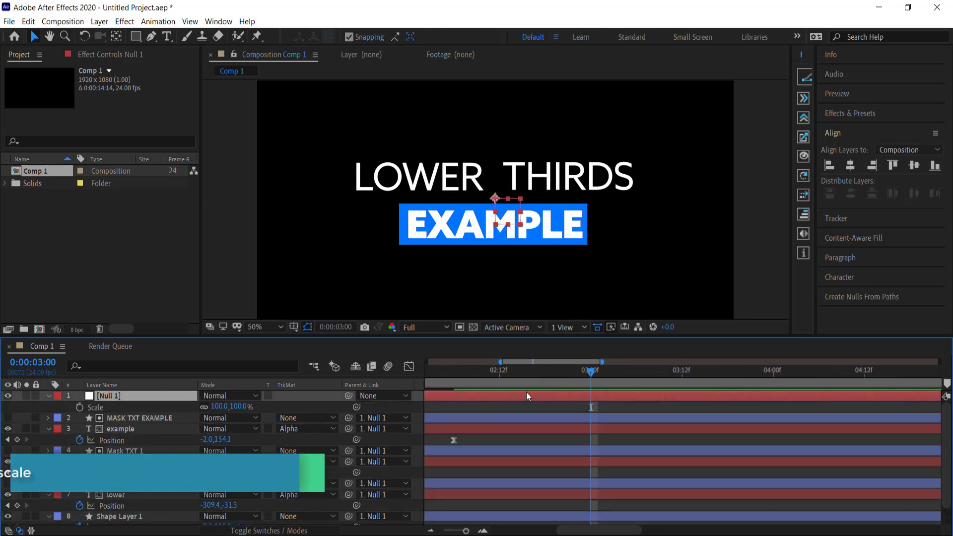
{"action": "left_click", "coordinate": [80, 407]}
Keyframe Null 1's Scale at 110% at 0:00:03:08.
{"action": "left_click_drag", "start_coordinate": [591, 373], "coordinate": [693, 373]}
{"action": "key", "text": "="}
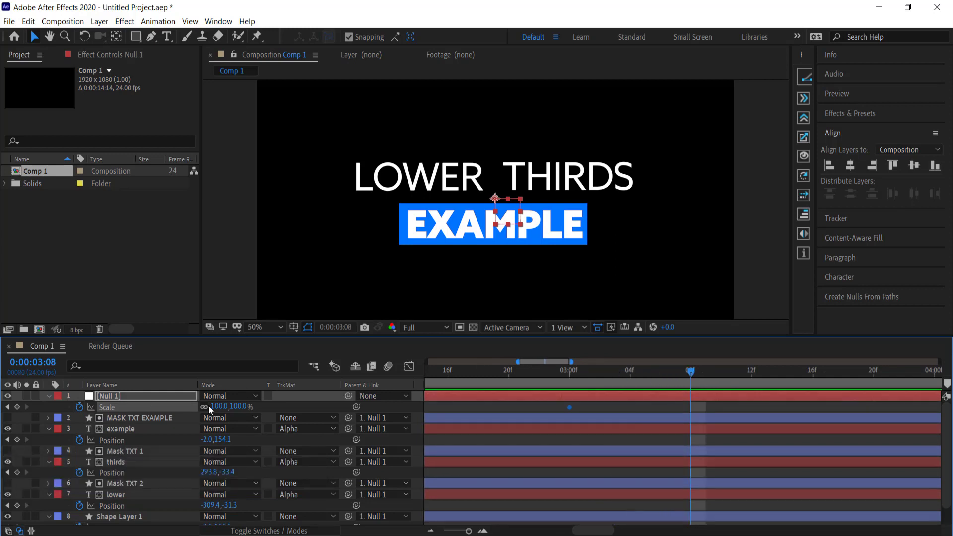
{"action": "left_click", "coordinate": [219, 407]}
{"action": "type", "text": "110"}
{"action": "key", "text": "Return"}
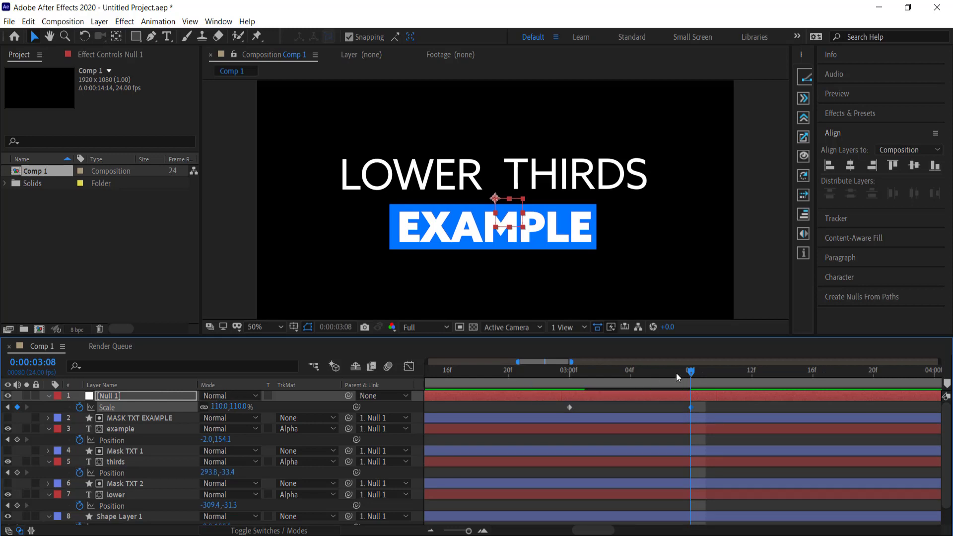
Preview the title's scale-up from 0:00:01:23.
{"action": "left_click_drag", "start_coordinate": [656, 381], "coordinate": [468, 386]}
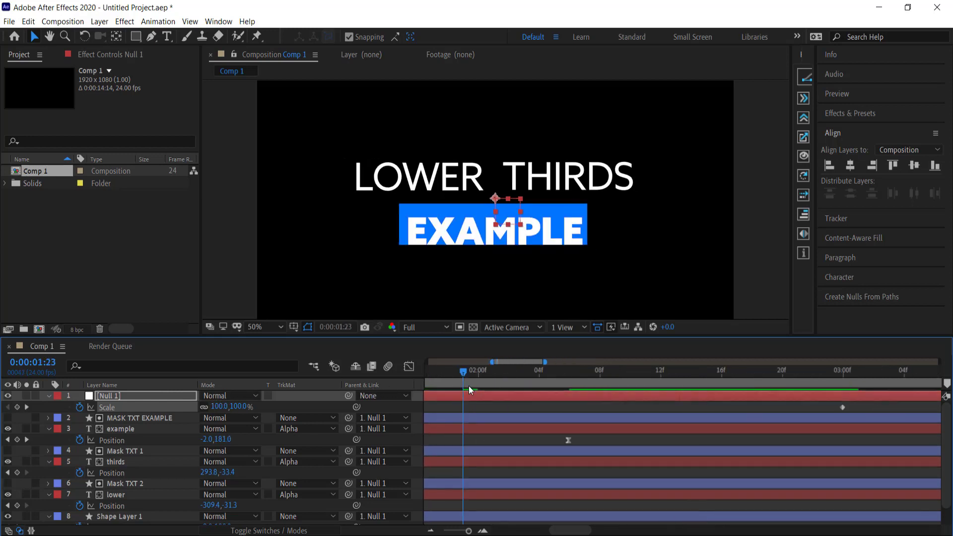
{"action": "key", "text": "space"}
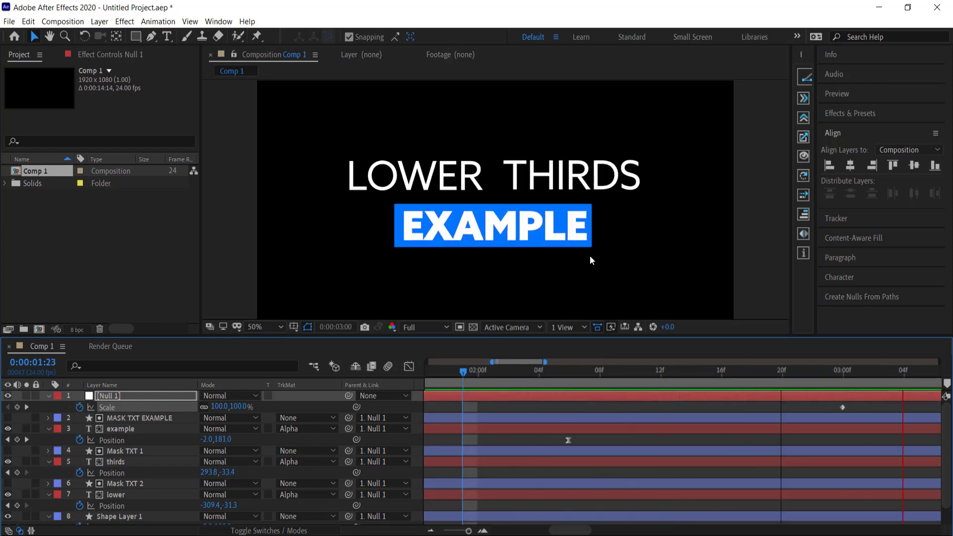
{"action": "key", "text": "space"}
Move both Null 1 Scale keyframes earlier, starting at about 0:00:02:13, and apply Easy Ease to them.
{"action": "scroll", "coordinate": [640, 421], "scroll_direction": "down", "scroll_amount": 2}
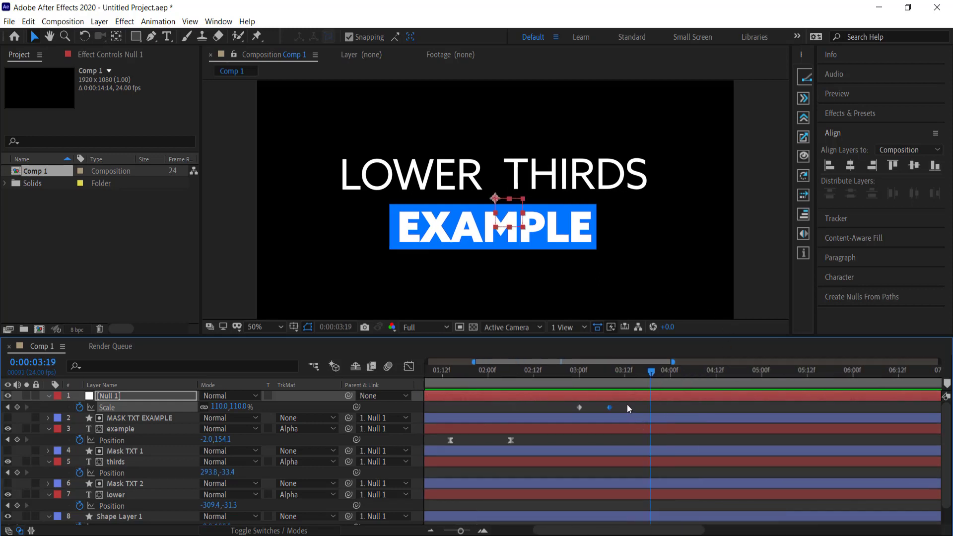
{"action": "left_click_drag", "start_coordinate": [619, 407], "coordinate": [536, 410]}
{"action": "right_click", "coordinate": [537, 410]}
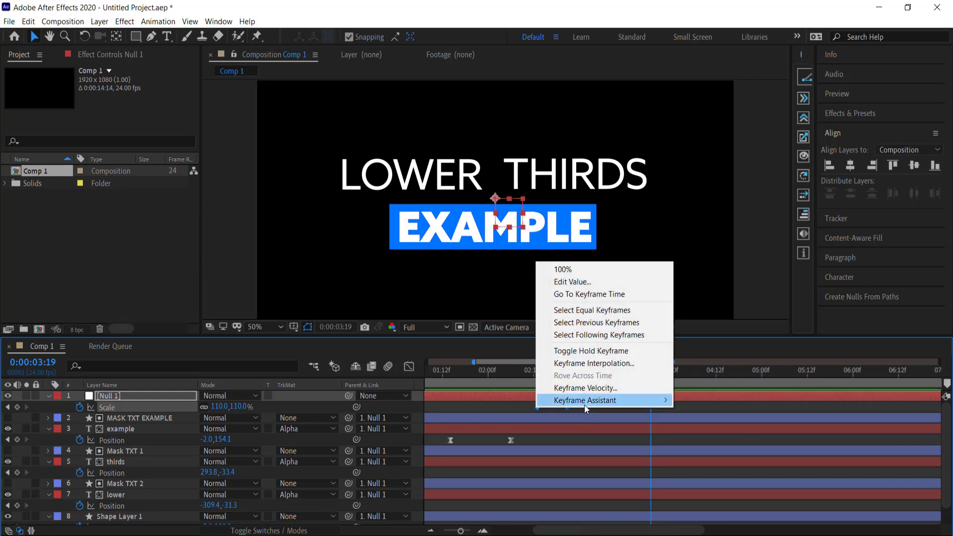
{"action": "mouse_move", "coordinate": [585, 405]}
{"action": "left_click", "coordinate": [712, 438]}
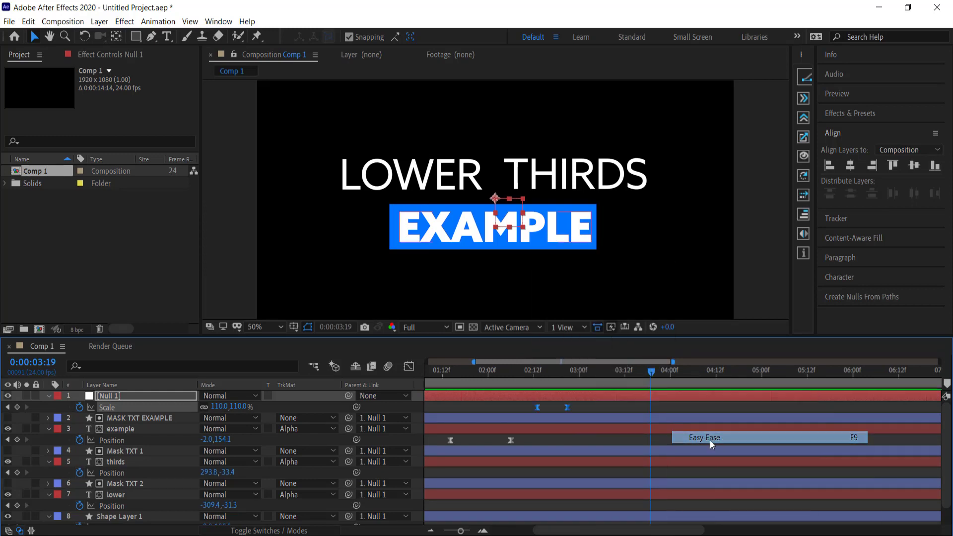
Reshape Null 1's Scale speed curve into a sharp central peak in the Graph Editor, and return to the layer bars.
{"action": "left_click", "coordinate": [409, 367]}
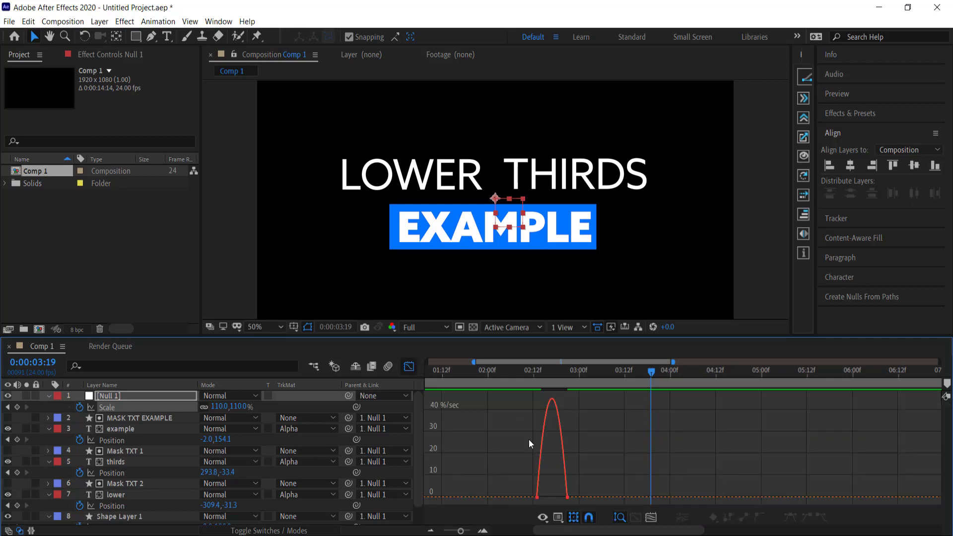
{"action": "left_click", "coordinate": [548, 496]}
{"action": "mouse_move", "coordinate": [549, 497]}
{"action": "left_mouse_down"}
{"action": "mouse_move", "coordinate": [571, 500]}
{"action": "mouse_move", "coordinate": [552, 498]}
{"action": "left_mouse_up"}
{"action": "left_click_drag", "start_coordinate": [653, 374], "coordinate": [451, 375]}
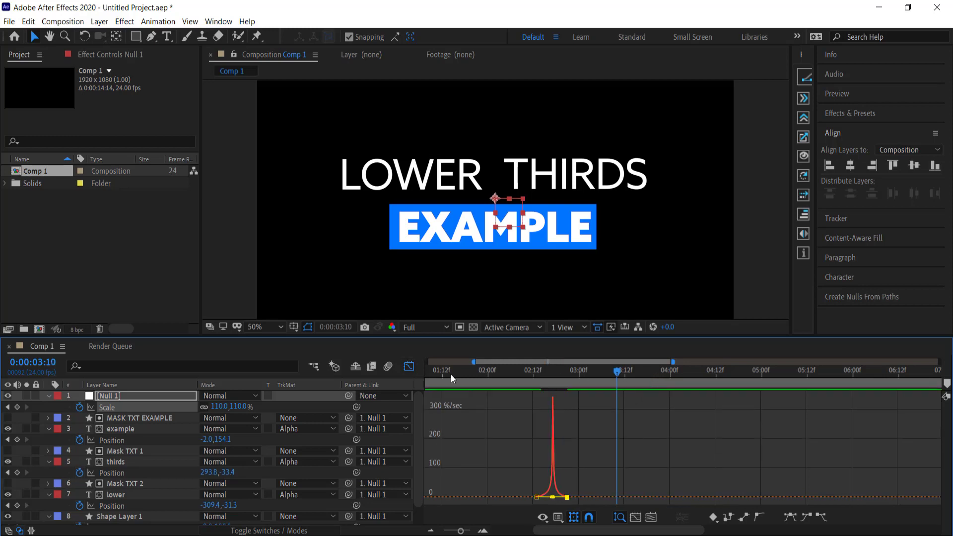
{"action": "left_click", "coordinate": [409, 366]}
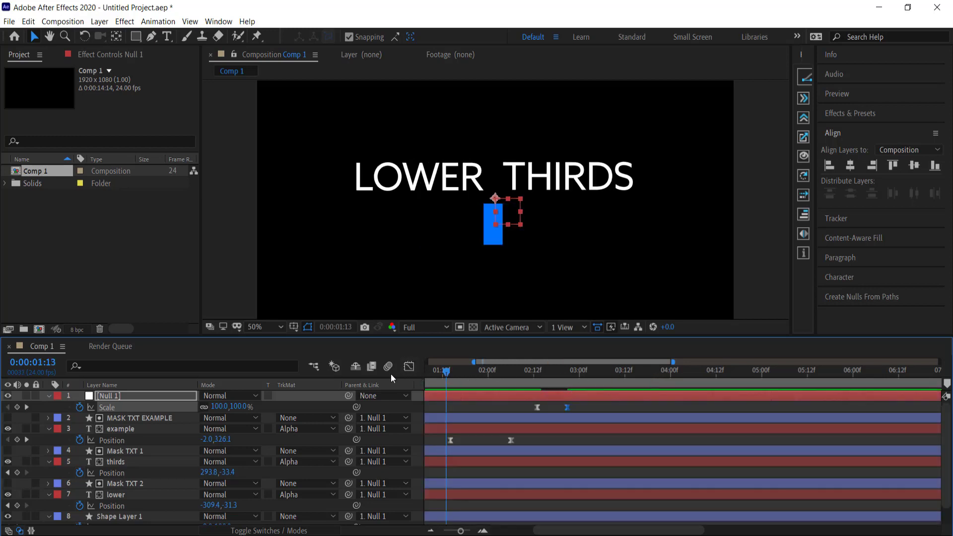
Preview the whole title animation with the scale-up from 0:00:00:00.
{"action": "key", "text": "Home"}
{"action": "key", "text": "space"}
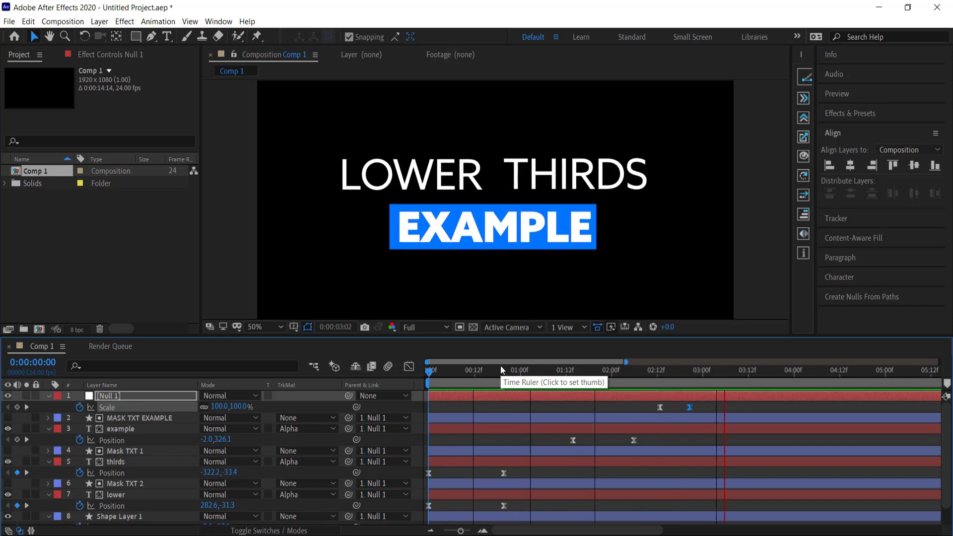
{"action": "key", "text": "space"}
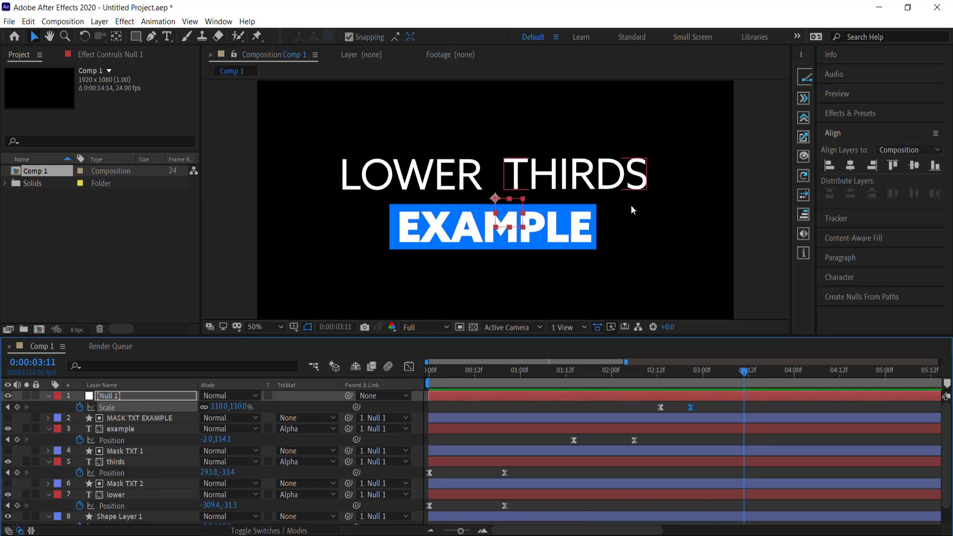
Shorten the work area to end at about 5 seconds and trim the composition to it.
{"action": "scroll", "coordinate": [741, 230], "scroll_direction": "down", "scroll_amount": 2}
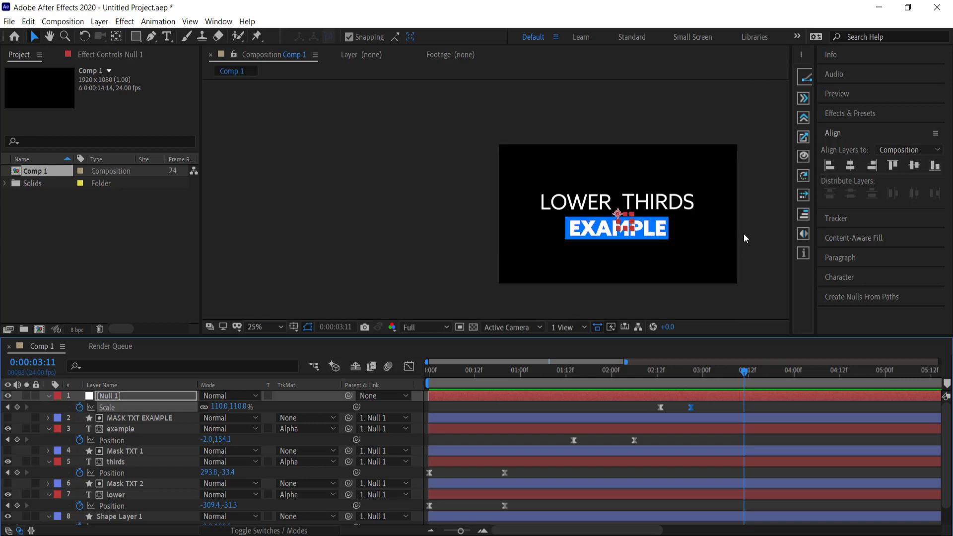
{"action": "scroll", "coordinate": [725, 427], "scroll_direction": "down", "scroll_amount": 3}
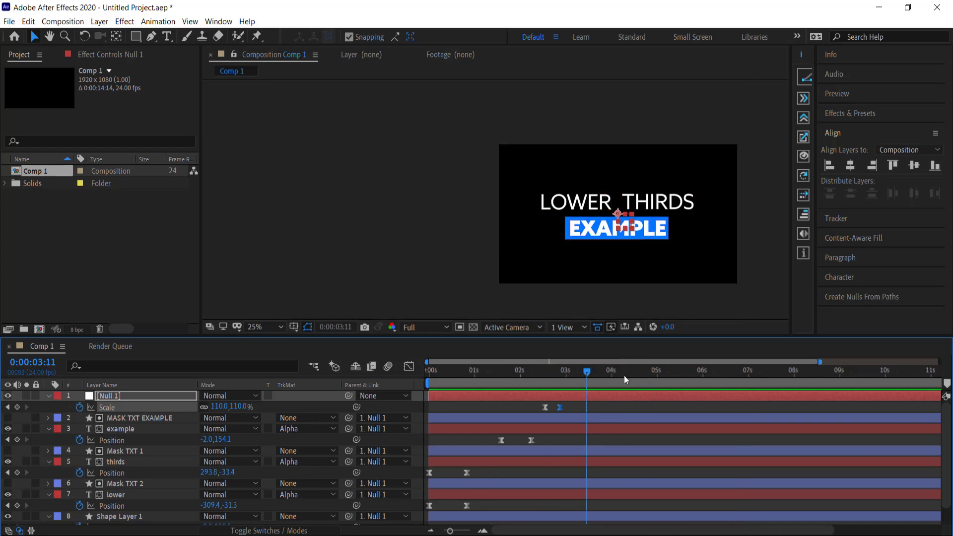
{"action": "scroll", "coordinate": [628, 406], "scroll_direction": "down", "scroll_amount": 2}
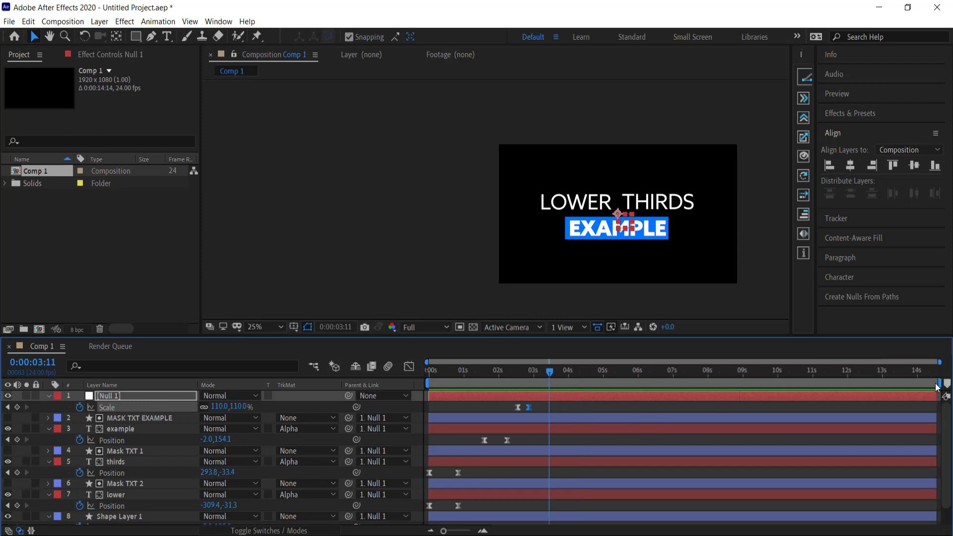
{"action": "left_click_drag", "start_coordinate": [938, 385], "coordinate": [608, 386]}
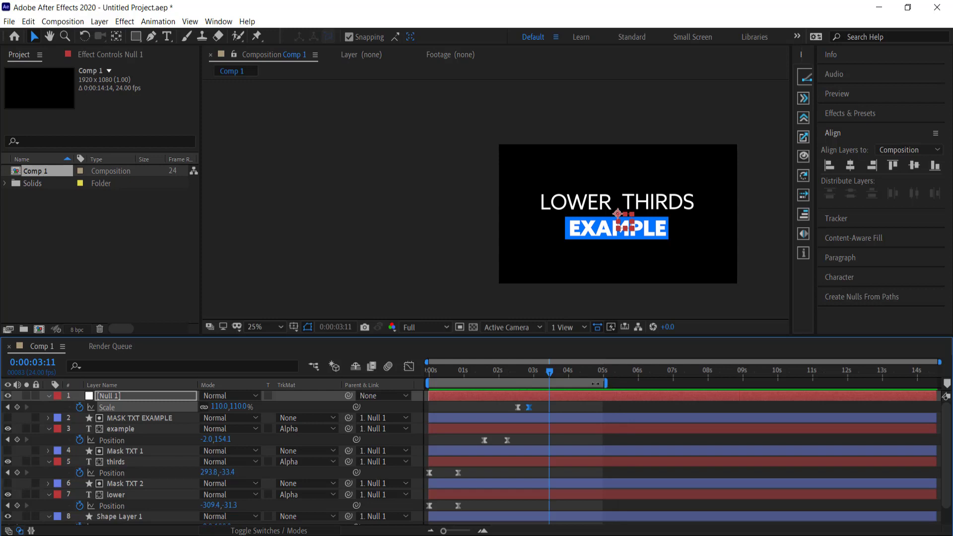
{"action": "right_click", "coordinate": [595, 383]}
{"action": "left_click", "coordinate": [647, 414]}
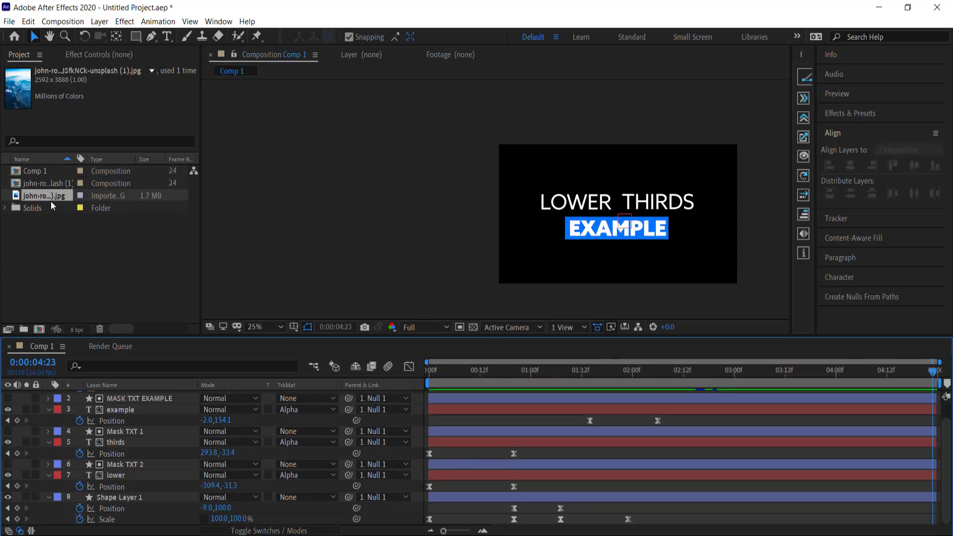
Place the mountain JPG below Shape Layer 1 as the background and shift it down to show the upper peaks and mist.
{"action": "left_click_drag", "start_coordinate": [51, 201], "coordinate": [127, 509]}
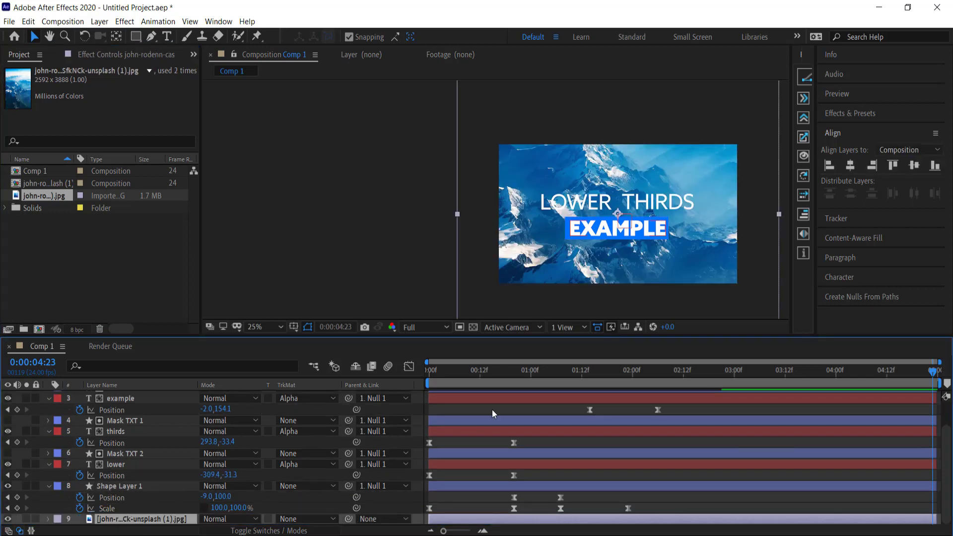
{"action": "left_click_drag", "start_coordinate": [526, 181], "coordinate": [528, 264]}
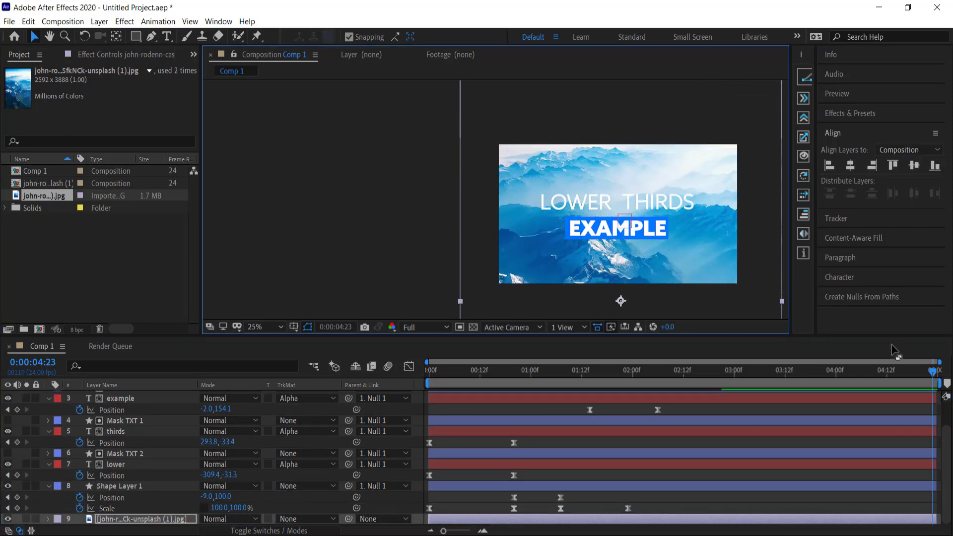
Set a Scale keyframe on the mountain image layer at 0:00:00:00.
{"action": "left_click_drag", "start_coordinate": [932, 374], "coordinate": [380, 382]}
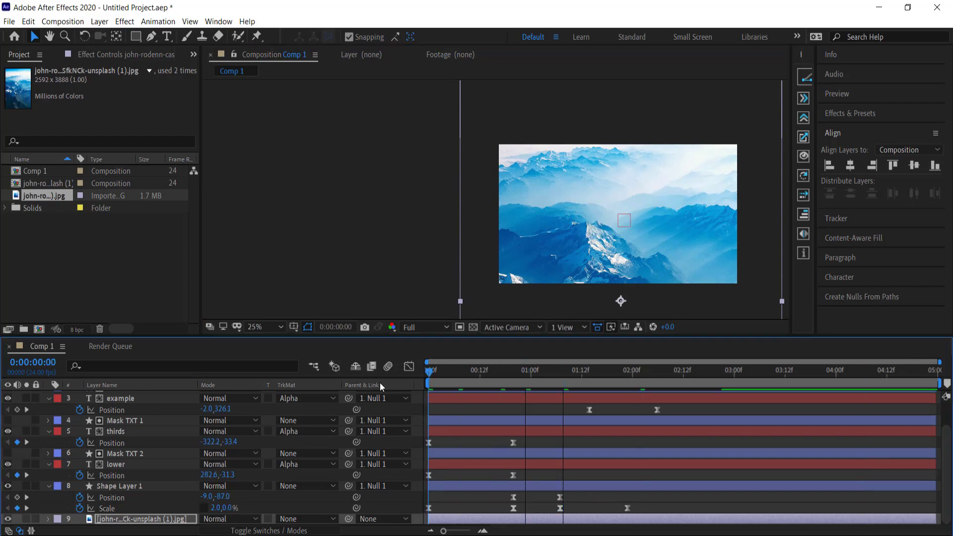
{"action": "left_click", "coordinate": [112, 521]}
{"action": "key", "text": "s"}
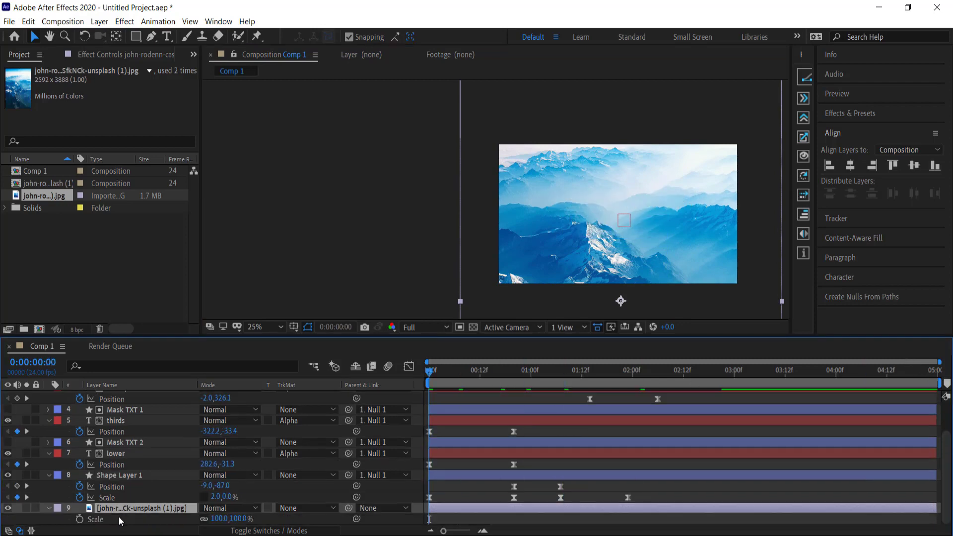
{"action": "left_click", "coordinate": [79, 519]}
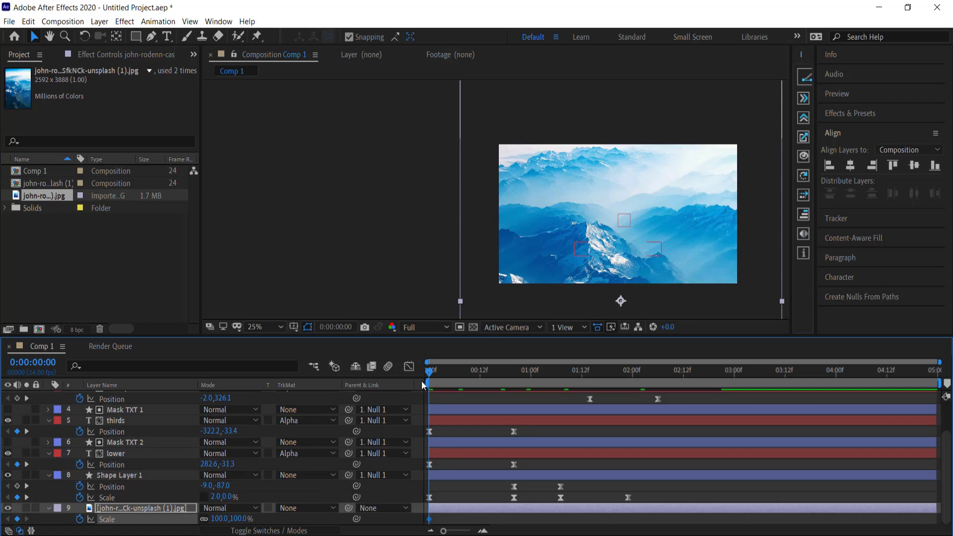
Set the mountain image layer's Scale to 110% at 0:00:04:23.
{"action": "key", "text": "space"}
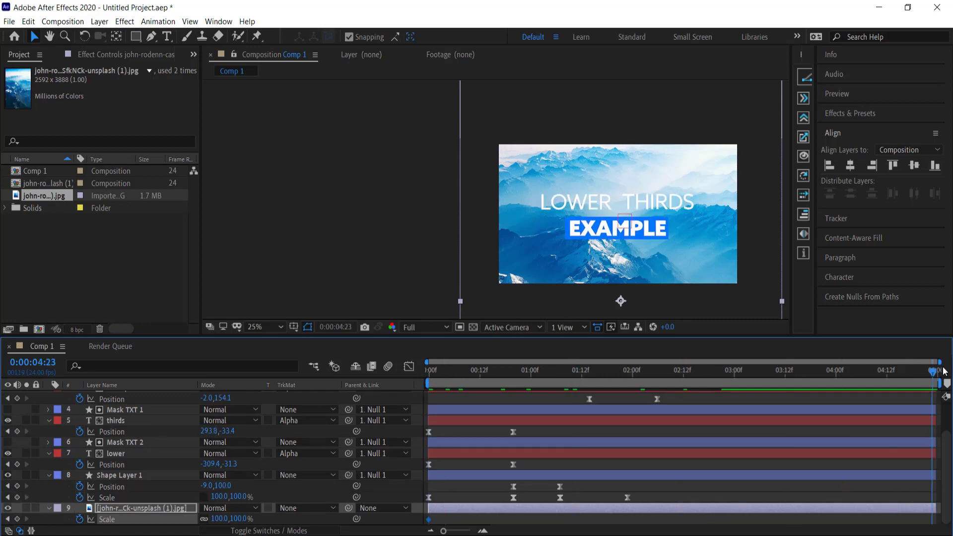
{"action": "left_click", "coordinate": [218, 519]}
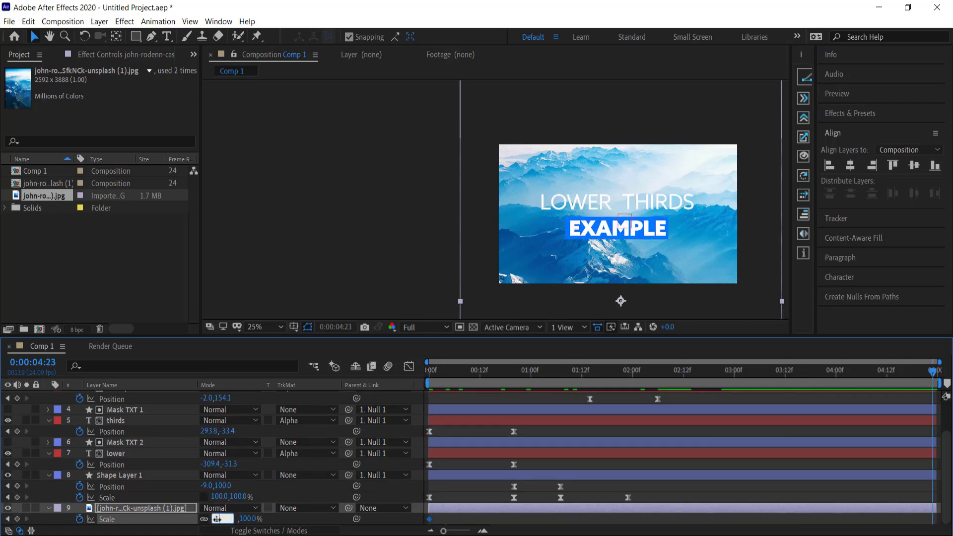
{"action": "type", "text": "110"}
{"action": "key", "text": "Return"}
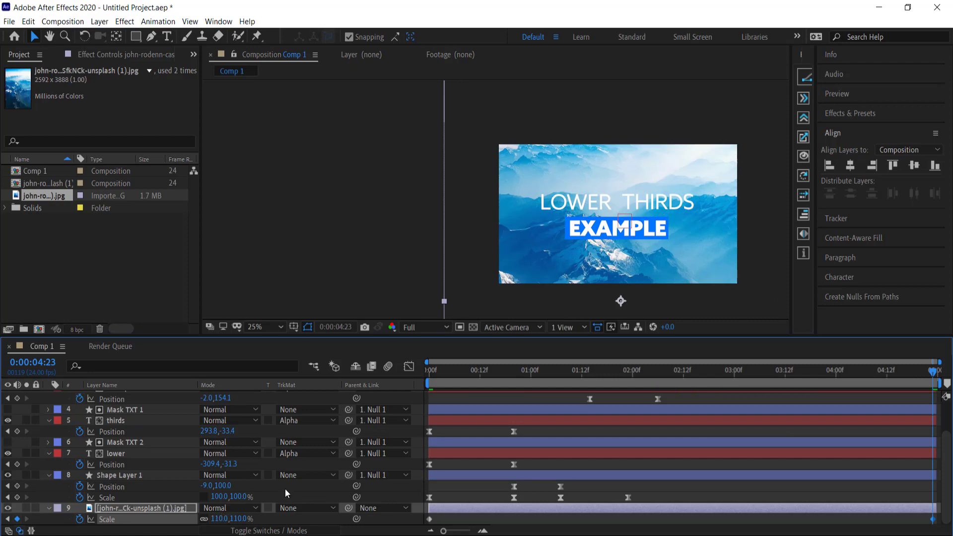
Preview the title over the scaling background and review the composition around Null 1's scale-up keyframes.
{"action": "key", "text": "space"}
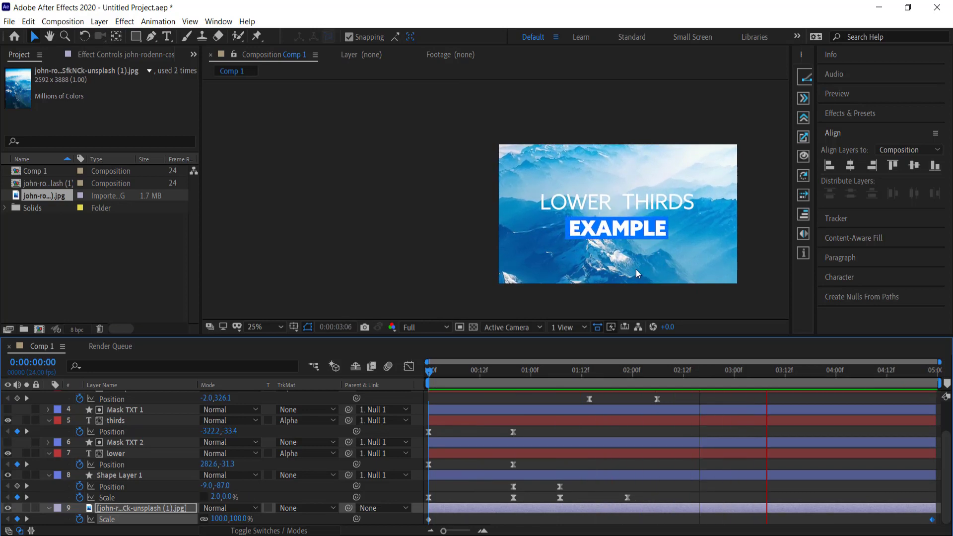
{"action": "key", "text": "space"}
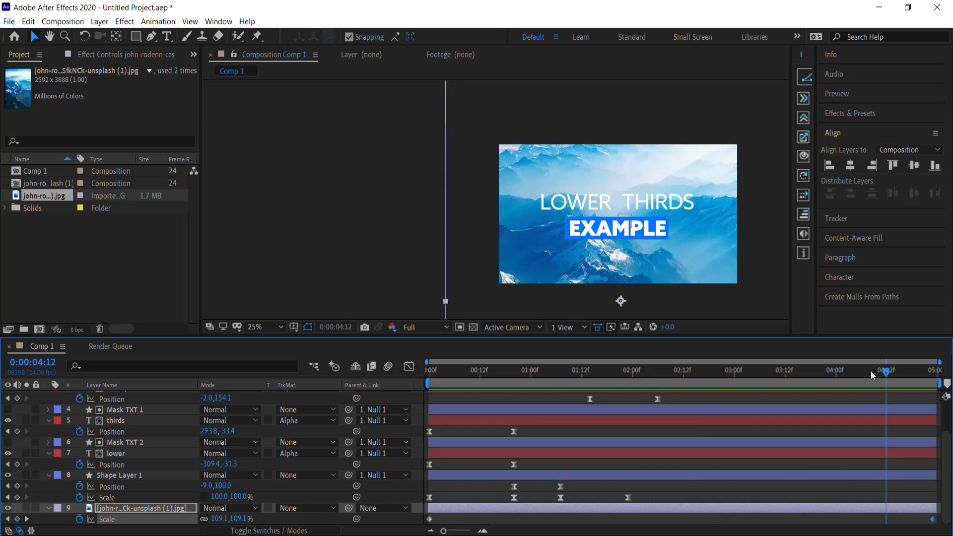
{"action": "scroll", "coordinate": [178, 443], "scroll_direction": "up", "scroll_amount": 3}
{"action": "left_click", "coordinate": [121, 396]}
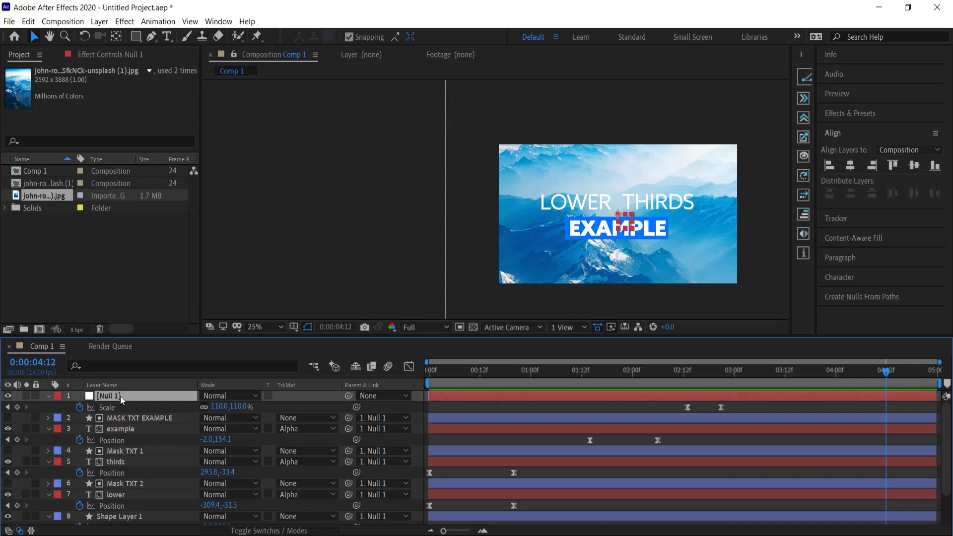
{"action": "left_click_drag", "start_coordinate": [849, 380], "coordinate": [729, 387]}
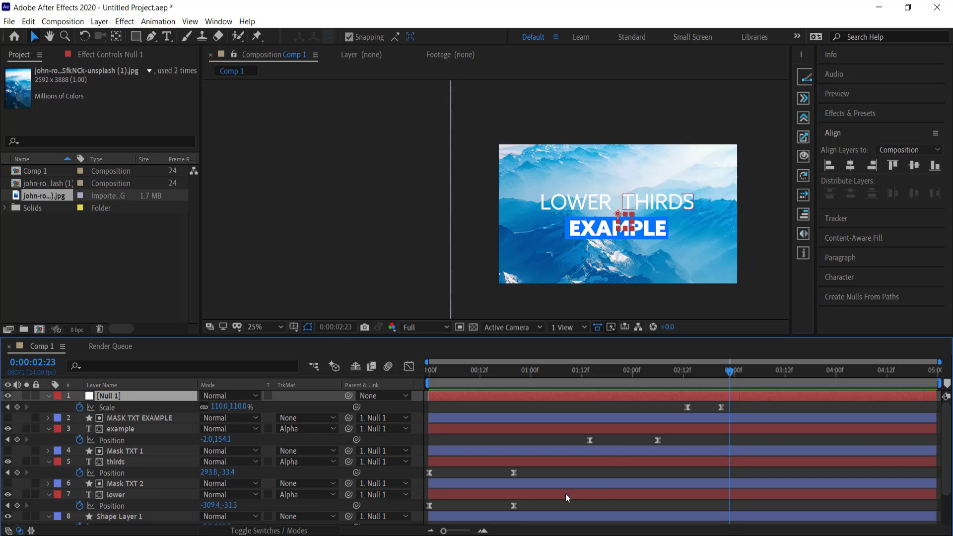
{"action": "key", "text": "Home"}
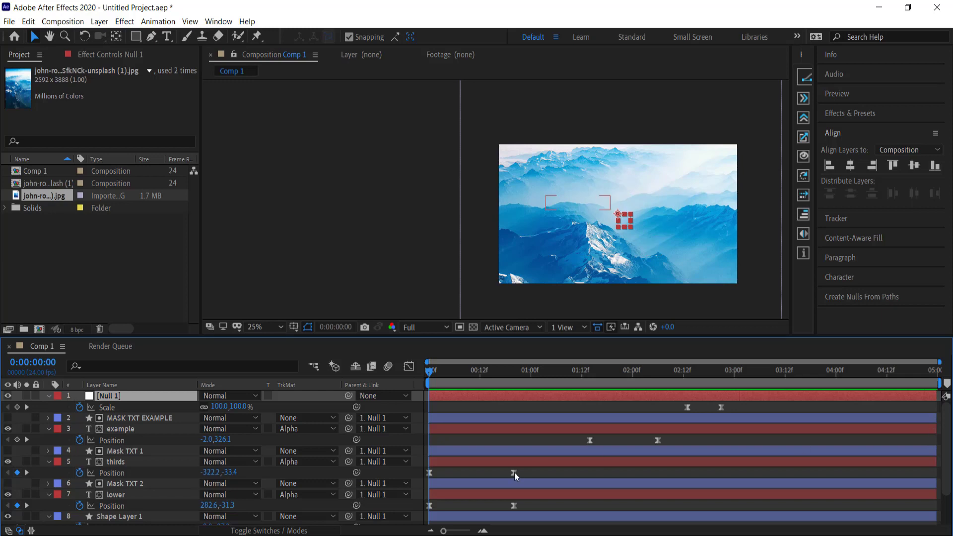
Duplicate the thirds layer's two Position keyframes near the end, starting at about 0:00:04:03, and time-reverse the copies.
{"action": "left_click_drag", "start_coordinate": [527, 472], "coordinate": [423, 479]}
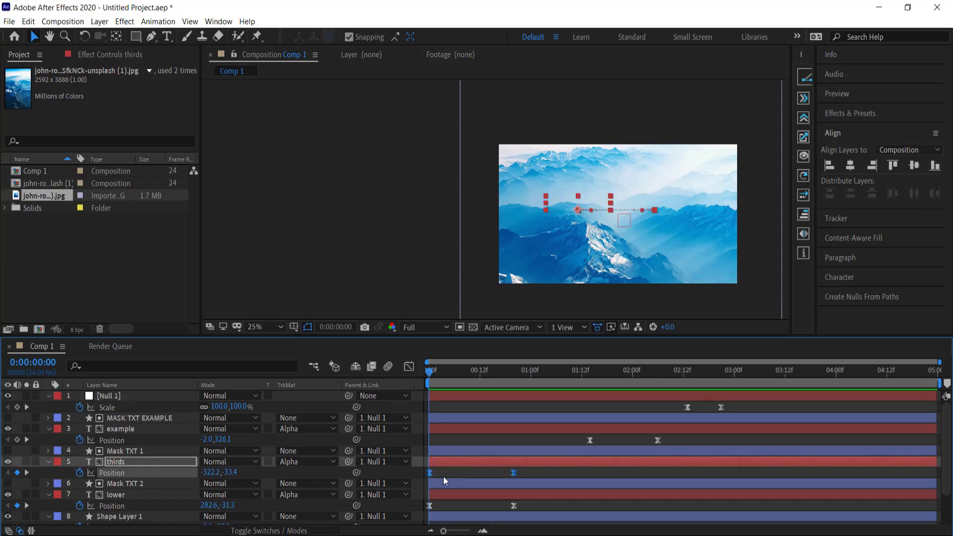
{"action": "left_click_drag", "start_coordinate": [430, 377], "coordinate": [836, 376]}
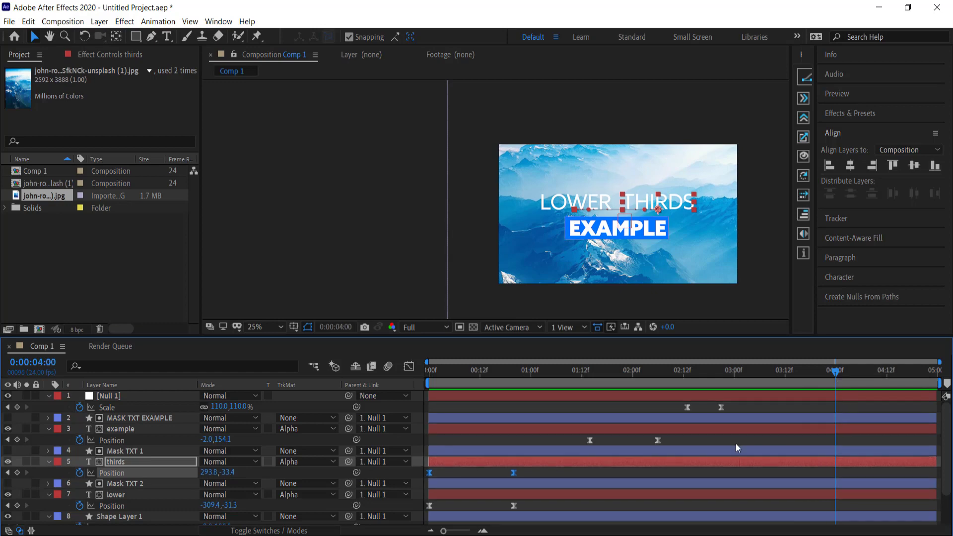
{"action": "key", "text": "ctrl+v"}
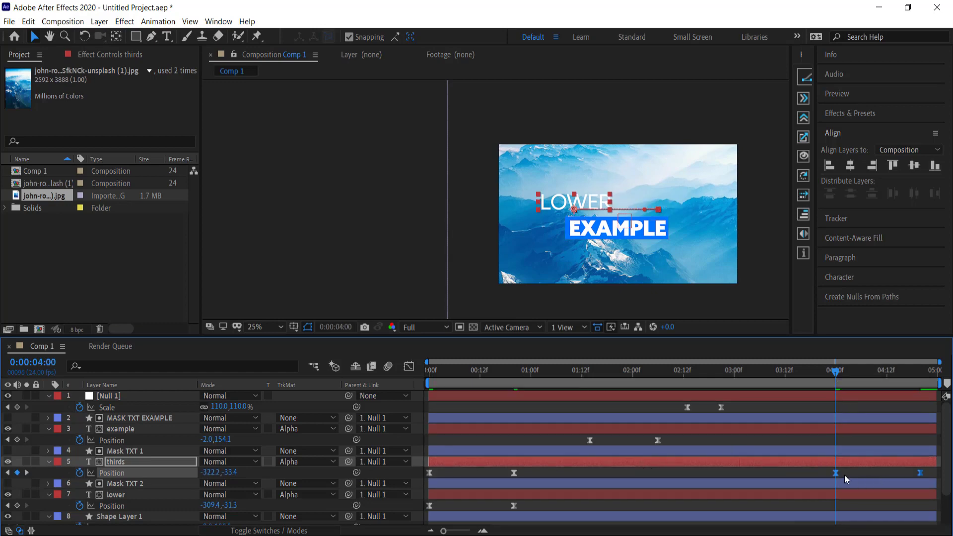
{"action": "left_click_drag", "start_coordinate": [836, 474], "coordinate": [849, 477]}
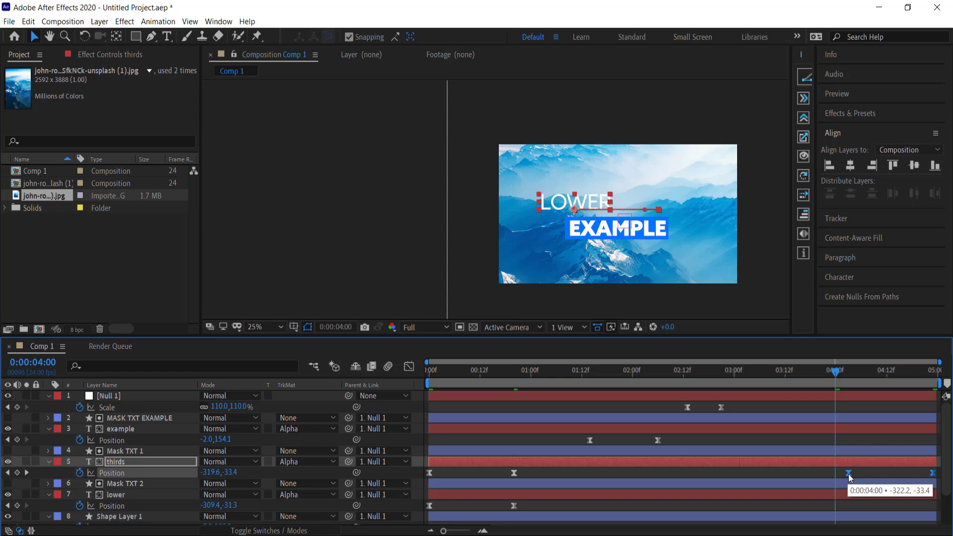
{"action": "right_click", "coordinate": [850, 475]}
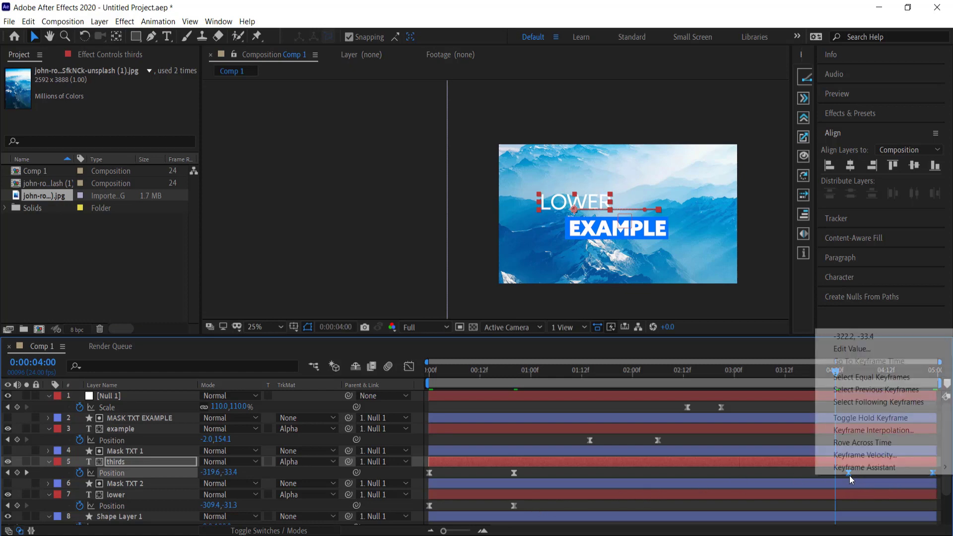
{"action": "mouse_move", "coordinate": [853, 467]}
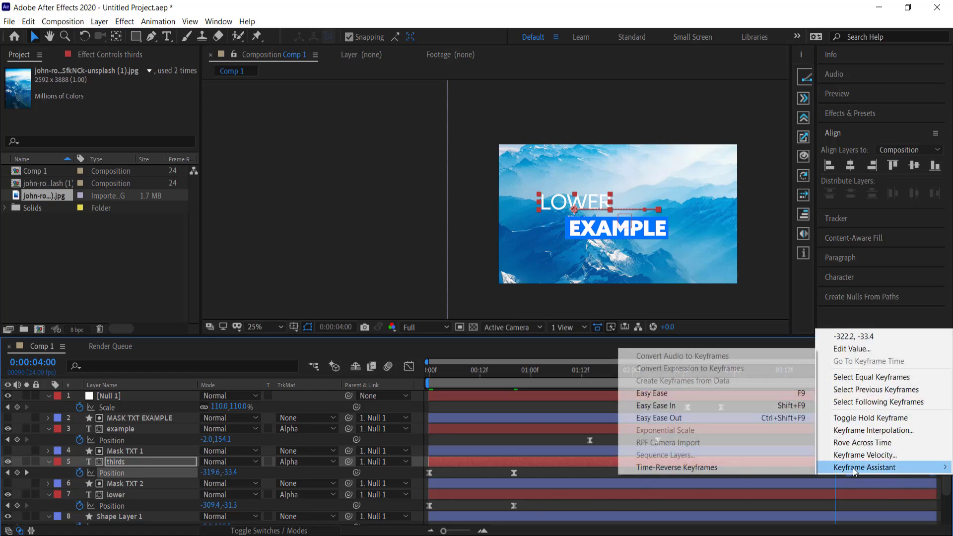
{"action": "left_click", "coordinate": [704, 468]}
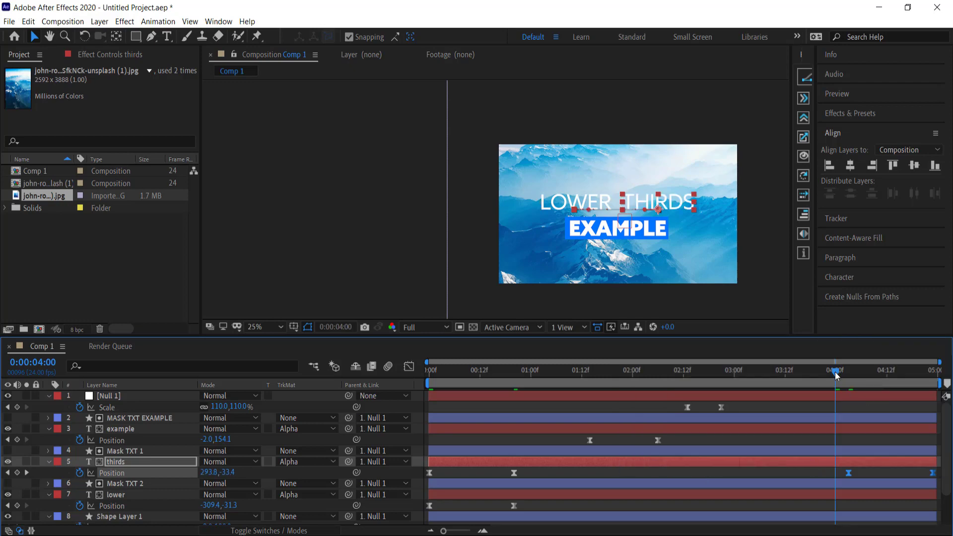
{"action": "mouse_move", "coordinate": [838, 375]}
{"action": "left_mouse_down"}
{"action": "mouse_move", "coordinate": [933, 373]}
{"action": "mouse_move", "coordinate": [832, 372]}
{"action": "left_mouse_up"}
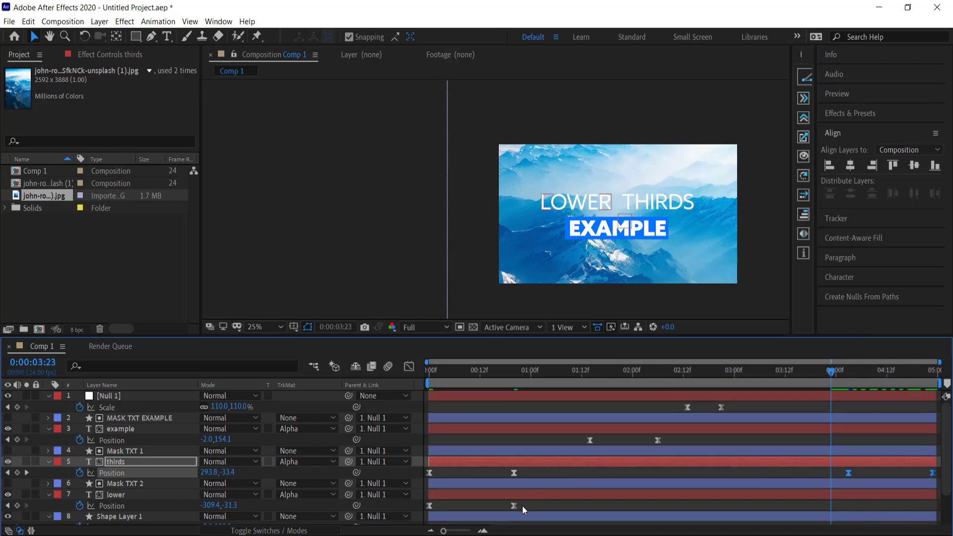
Duplicate the lower layer's two Position keyframes at 0:00:04:03 and time-reverse the copies.
{"action": "left_click_drag", "start_coordinate": [523, 506], "coordinate": [425, 509]}
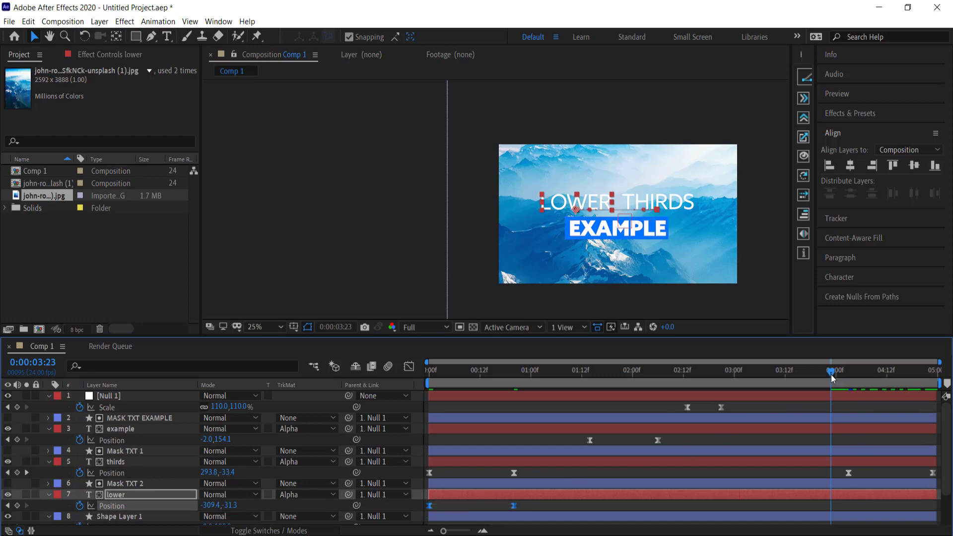
{"action": "left_click_drag", "start_coordinate": [832, 374], "coordinate": [847, 377]}
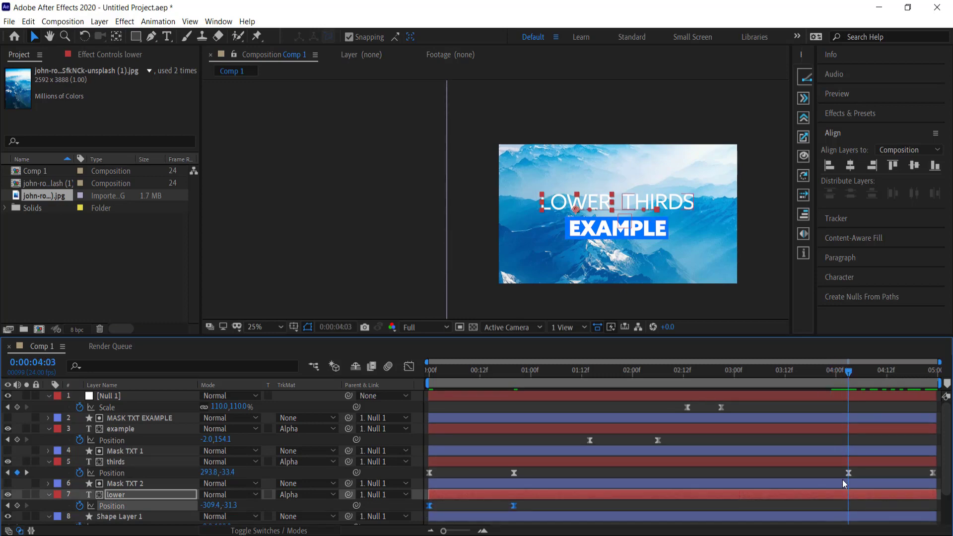
{"action": "right_click", "coordinate": [848, 501]}
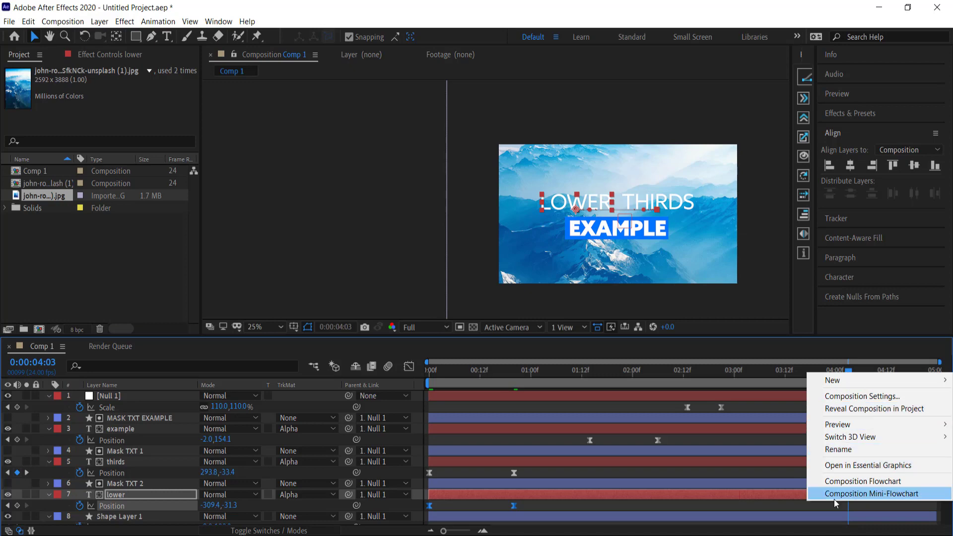
{"action": "left_click", "coordinate": [846, 507]}
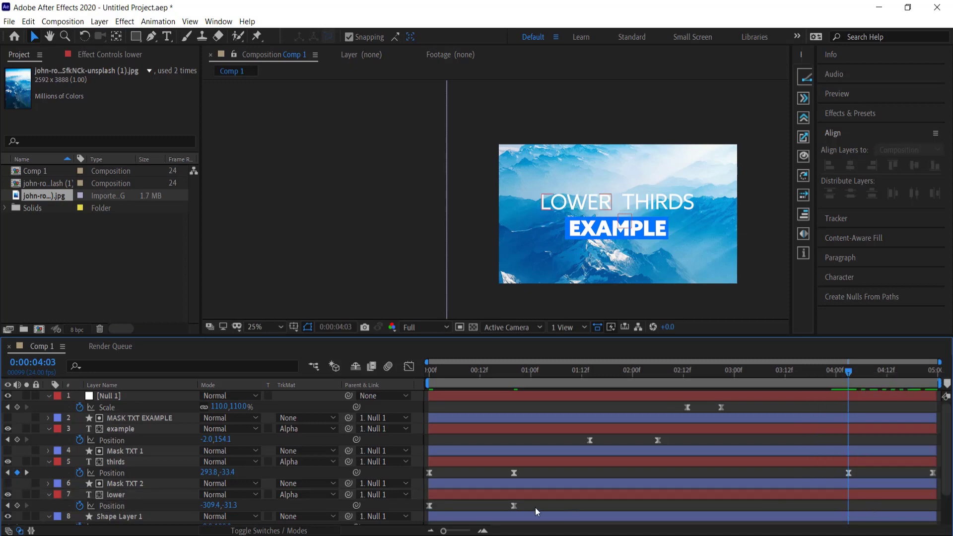
{"action": "left_click_drag", "start_coordinate": [536, 511], "coordinate": [426, 502]}
{"action": "key", "text": "ctrl+c"}
{"action": "key", "text": "ctrl+v"}
{"action": "right_click", "coordinate": [848, 506]}
{"action": "mouse_move", "coordinate": [862, 498]}
{"action": "left_click", "coordinate": [695, 497]}
Duplicate the example layer's two Position keyframes at 0:00:04:03 and time-reverse the copies.
{"action": "left_click_drag", "start_coordinate": [733, 412], "coordinate": [680, 403]}
{"action": "left_click_drag", "start_coordinate": [671, 437], "coordinate": [580, 445]}
{"action": "key", "text": "ctrl+c"}
{"action": "key", "text": "ctrl+v"}
{"action": "right_click", "coordinate": [849, 441]}
{"action": "mouse_move", "coordinate": [864, 431]}
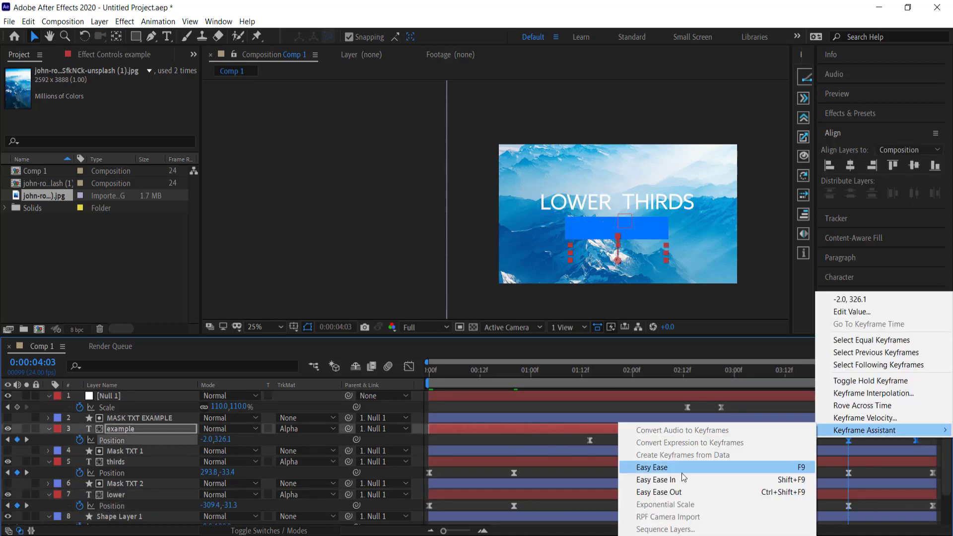
{"action": "left_click", "coordinate": [681, 534]}
Try a time-reversed copy of Shape Layer 1's first two Scale keyframes at 0:00:04:03 and preview it.
{"action": "left_click_drag", "start_coordinate": [849, 373], "coordinate": [428, 373]}
{"action": "scroll", "coordinate": [525, 501], "scroll_direction": "down", "scroll_amount": 3}
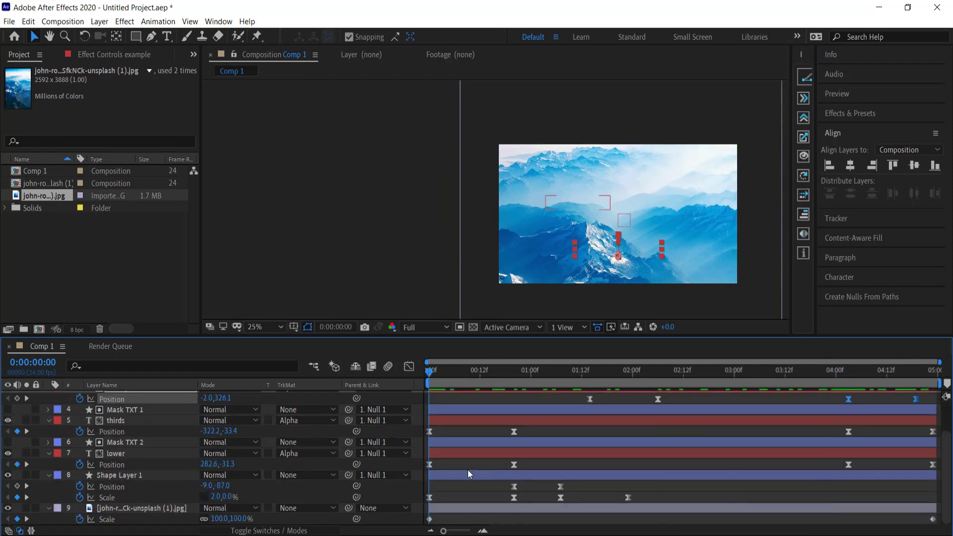
{"action": "left_click_drag", "start_coordinate": [526, 503], "coordinate": [426, 494]}
{"action": "key", "text": "ctrl+c"}
{"action": "left_click_drag", "start_coordinate": [429, 373], "coordinate": [861, 387]}
{"action": "key", "text": "ctrl+v"}
{"action": "right_click", "coordinate": [848, 498]}
{"action": "left_click", "coordinate": [696, 489]}
{"action": "key", "text": "space"}
Try copying Shape Layer 1's Position keyframes near the end and shifting them to finish at 0:00:04:03.
{"action": "left_click", "coordinate": [111, 487]}
{"action": "key", "text": "ctrl+c"}
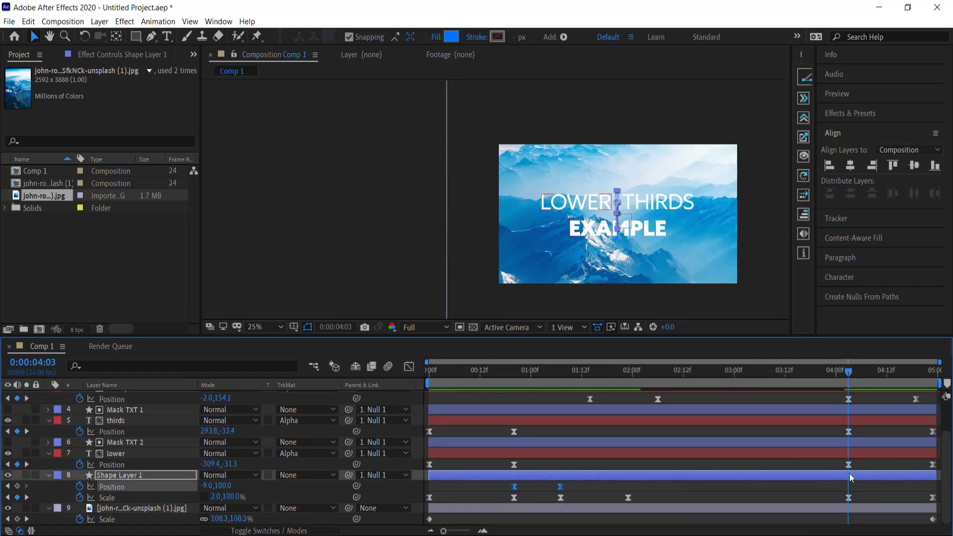
{"action": "key", "text": "ctrl+v"}
{"action": "key", "text": "space"}
{"action": "left_click_drag", "start_coordinate": [849, 487], "coordinate": [802, 488]}
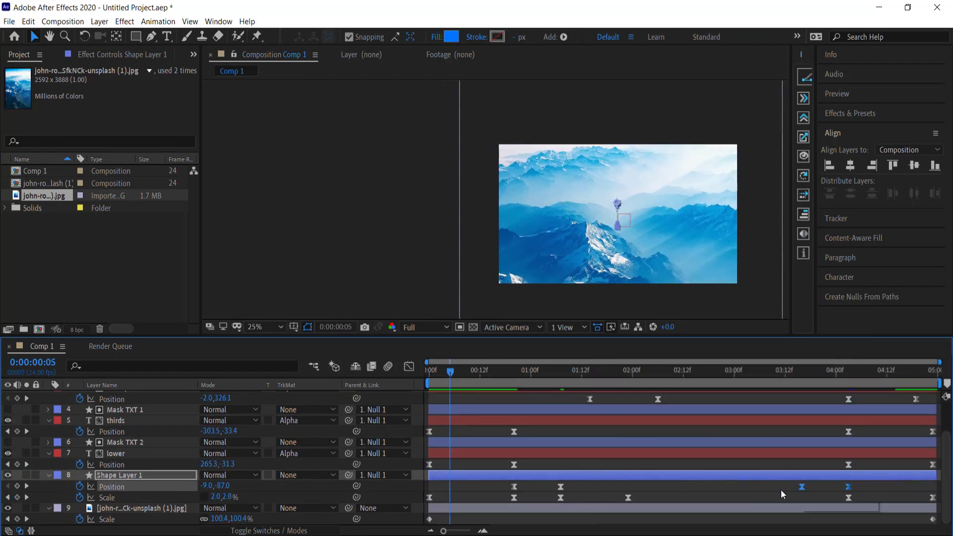
Try a hold keyframe on Shape Layer 1's Position, preview it, and undo the Position changes.
{"action": "right_click", "coordinate": [561, 487]}
{"action": "left_click", "coordinate": [580, 428]}
{"action": "key", "text": "ctrl+c"}
{"action": "left_click_drag", "start_coordinate": [450, 373], "coordinate": [548, 373]}
{"action": "key", "text": "ctrl+v"}
{"action": "key", "text": "space"}
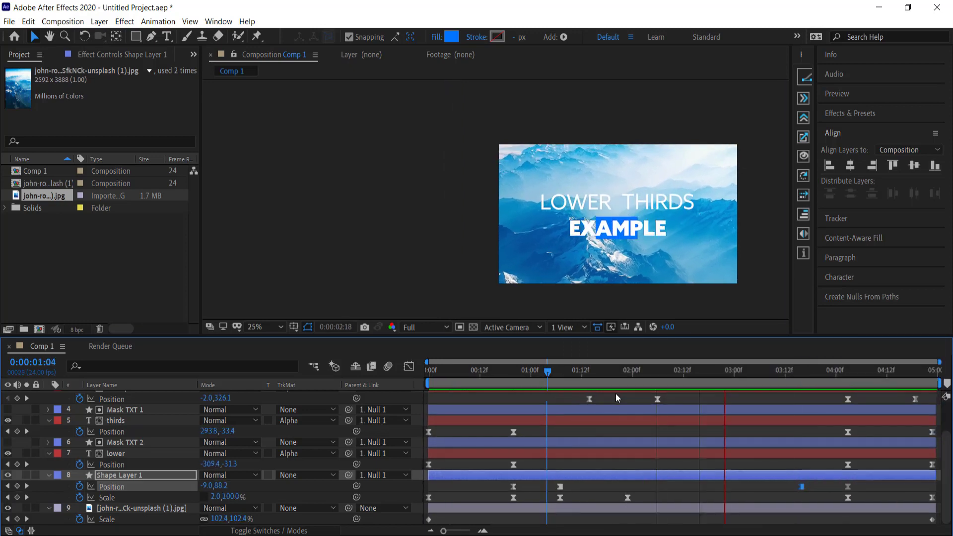
{"action": "key", "text": "space"}
{"action": "key", "text": "ctrl+z"}
{"action": "key", "text": "ctrl+z"}
Replace Shape Layer 1's end Scale keyframes with a time-reversed copy of its width-expansion pair, from 0:00:04:03 to about 0:00:04:19.
{"action": "left_click_drag", "start_coordinate": [825, 373], "coordinate": [726, 378]}
{"action": "left_click_drag", "start_coordinate": [826, 375], "coordinate": [848, 380]}
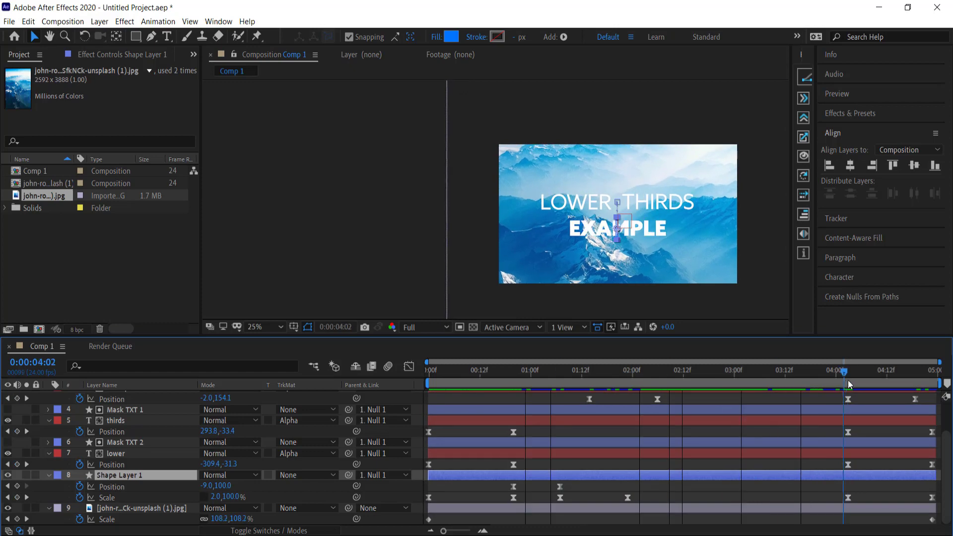
{"action": "left_click_drag", "start_coordinate": [839, 492], "coordinate": [938, 504]}
Shift the example layer's closing Position keyframes earlier, to about 0:00:03:22 and 0:00:04:03.
{"action": "left_click_drag", "start_coordinate": [931, 373], "coordinate": [826, 383]}
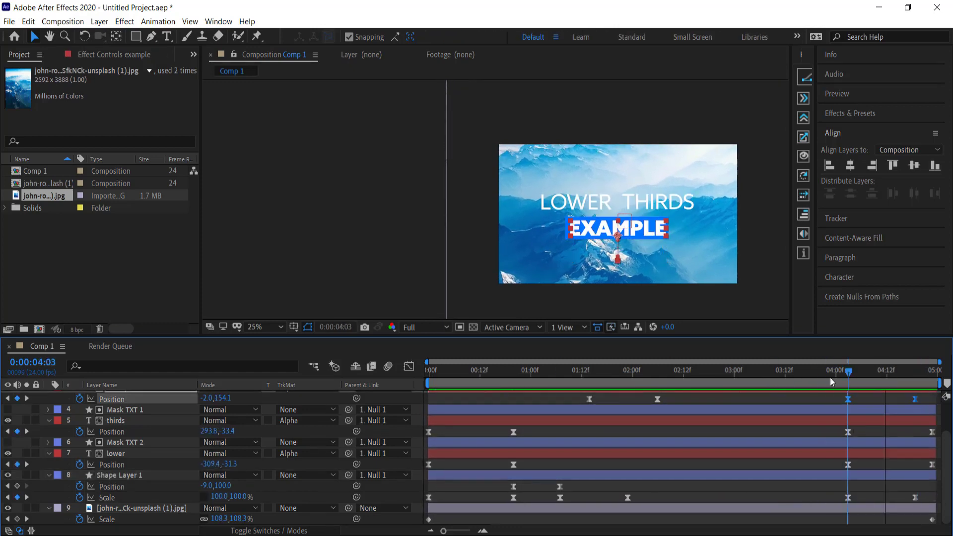
{"action": "left_click", "coordinate": [830, 377]}
{"action": "left_click_drag", "start_coordinate": [849, 400], "coordinate": [828, 400]}
Try a time-reversed copy of Shape Layer 1's Position keyframes after 0:00:04:03, preview it, and delete the copies.
{"action": "left_click_drag", "start_coordinate": [503, 482], "coordinate": [571, 492]}
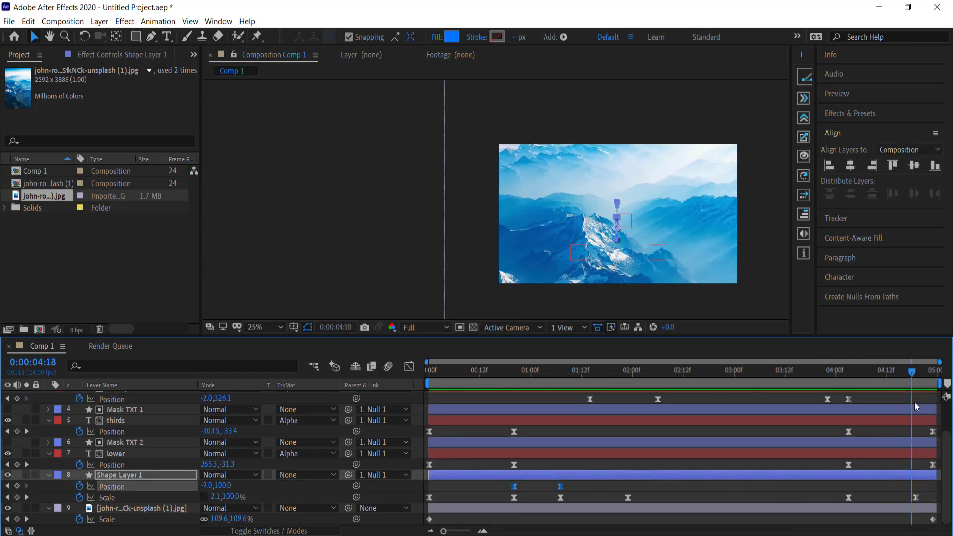
{"action": "left_click_drag", "start_coordinate": [913, 374], "coordinate": [858, 375]}
{"action": "key", "text": "ctrl+v"}
{"action": "right_click", "coordinate": [857, 488]}
{"action": "left_click", "coordinate": [736, 479]}
{"action": "left_click_drag", "start_coordinate": [858, 487], "coordinate": [921, 493]}
{"action": "left_click", "coordinate": [492, 373]}
{"action": "key", "text": "space"}
{"action": "key", "text": "space"}
{"action": "key", "text": "Delete"}
Set Shape Layer 1's last Scale keyframe at 0:00:04:19 to 0.0, 100.0%.
{"action": "left_click_drag", "start_coordinate": [857, 373], "coordinate": [916, 373]}
{"action": "left_click", "coordinate": [916, 498]}
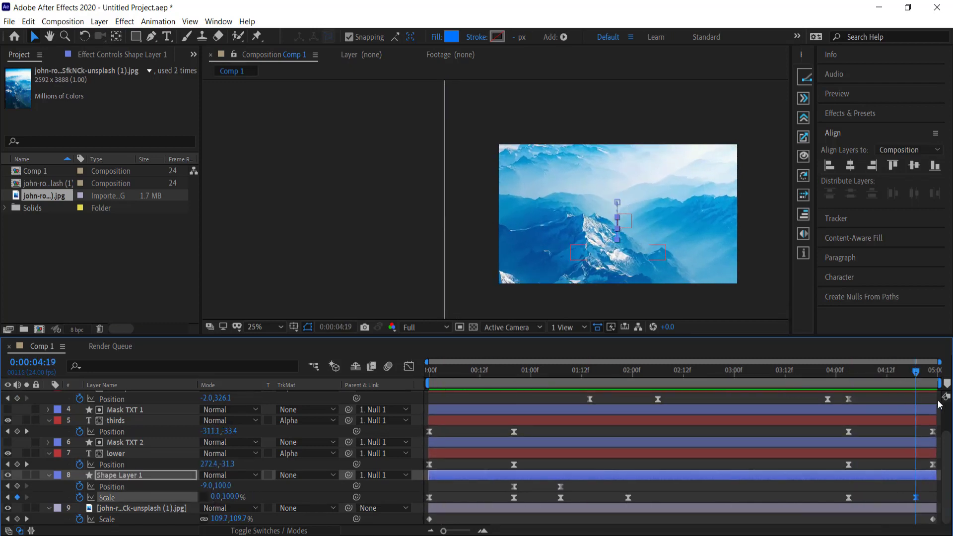
Preview the complete title animation with its closing moves and return to 0:00:00:00.
{"action": "key", "text": "space"}
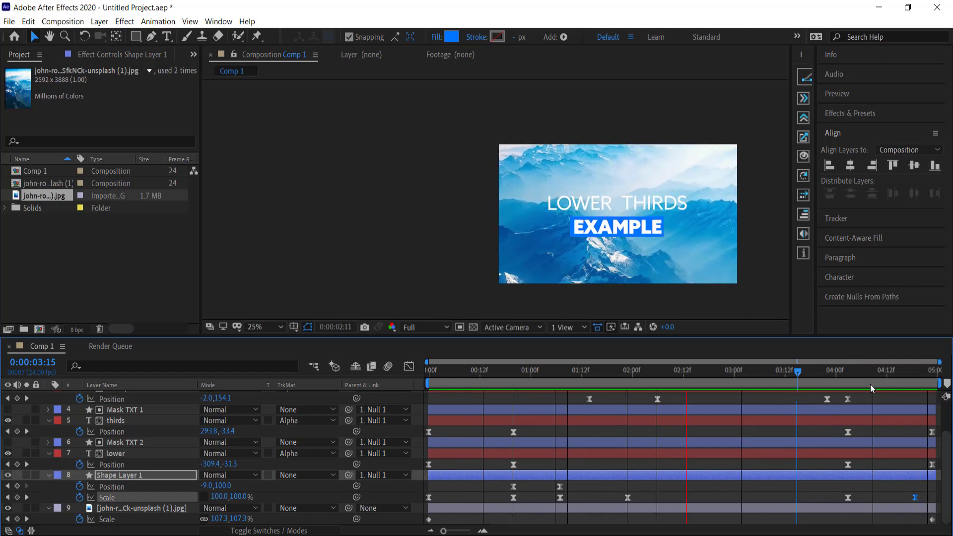
{"action": "key", "text": "space"}
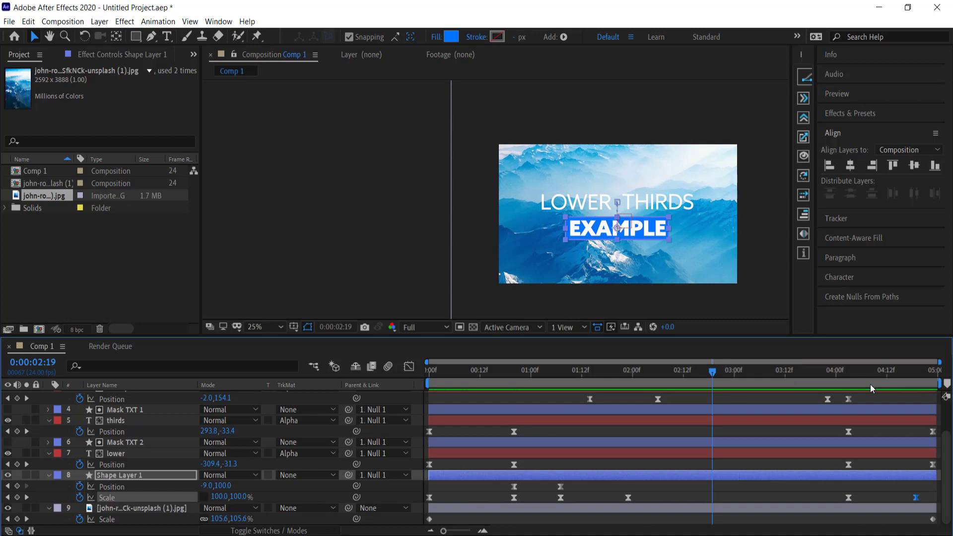
{"action": "left_click_drag", "start_coordinate": [812, 376], "coordinate": [428, 374]}
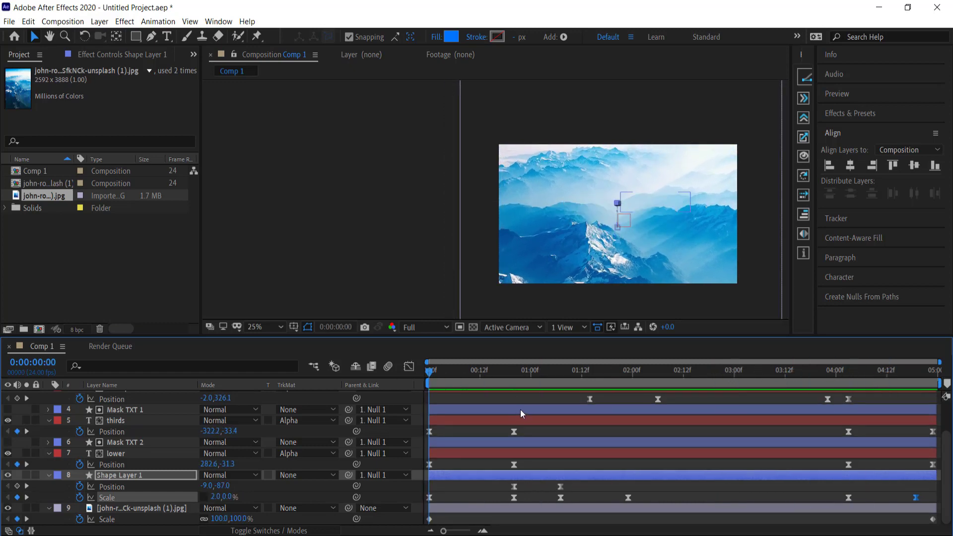